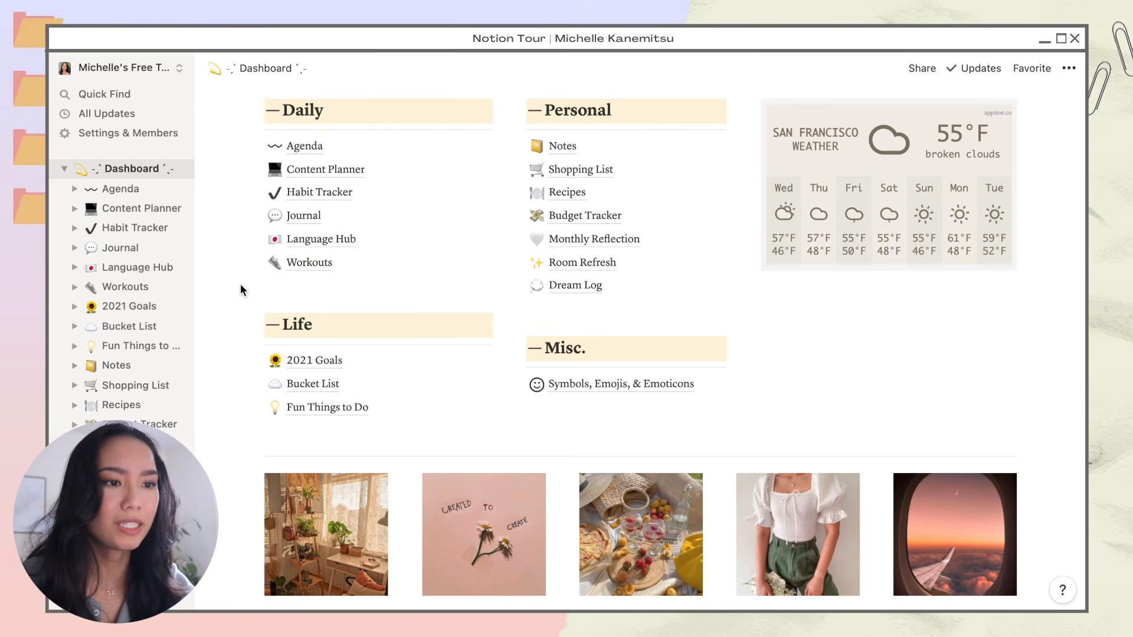
# - Look over the Dashboard's linked page lists, weather widget and photo row
pyautogui.scroll(5, 222, 225)
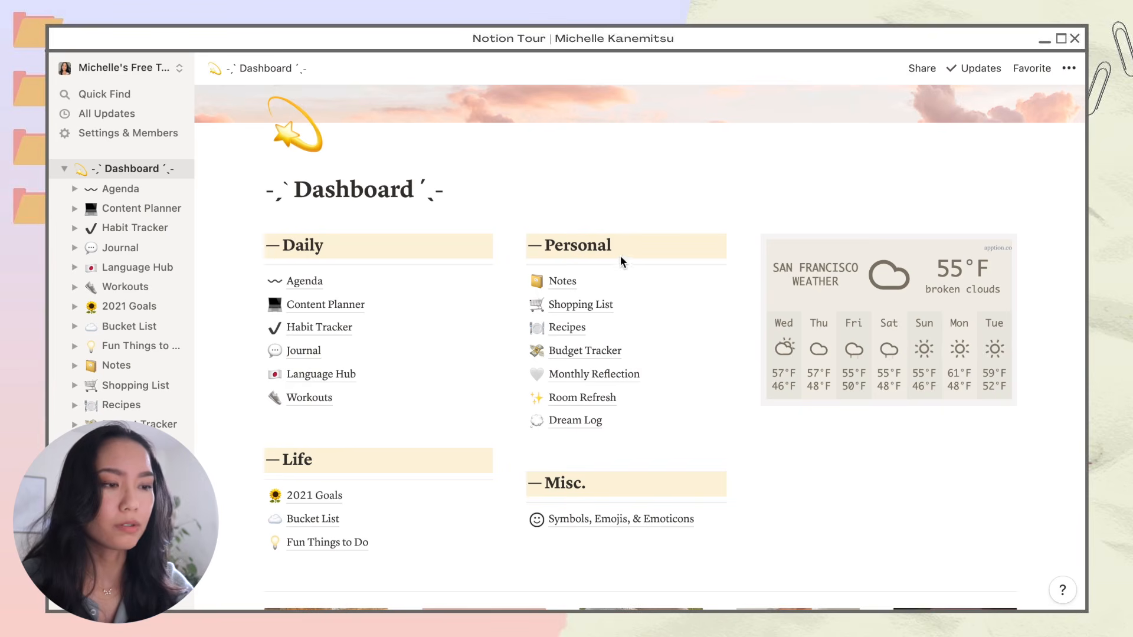
pyautogui.scroll(-7, 624, 259)
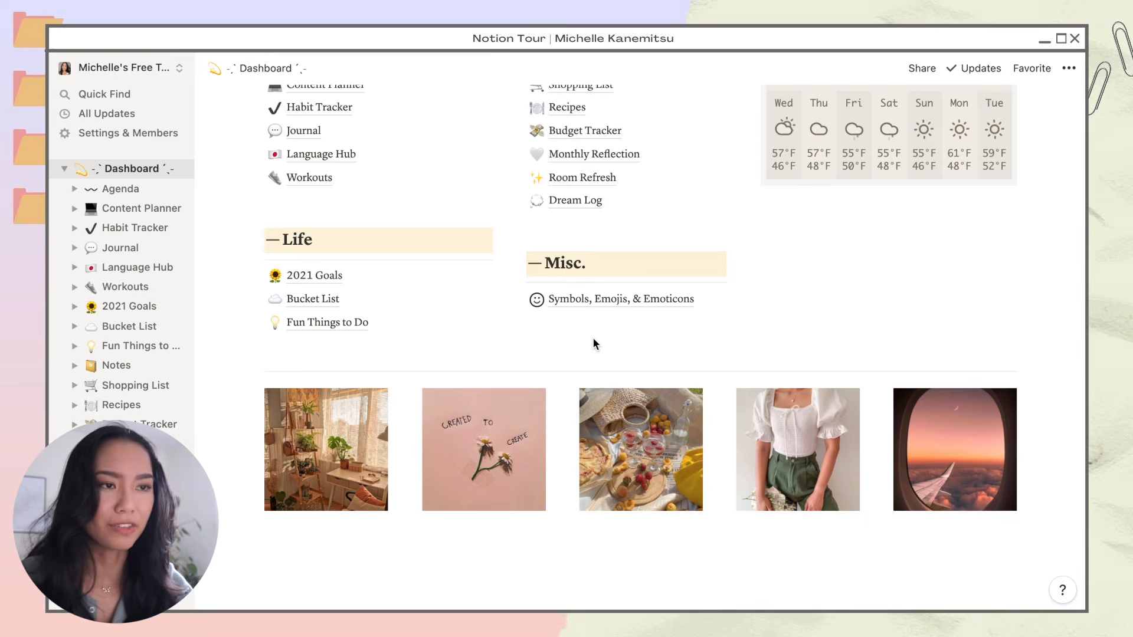
pyautogui.scroll(5, 547, 473)
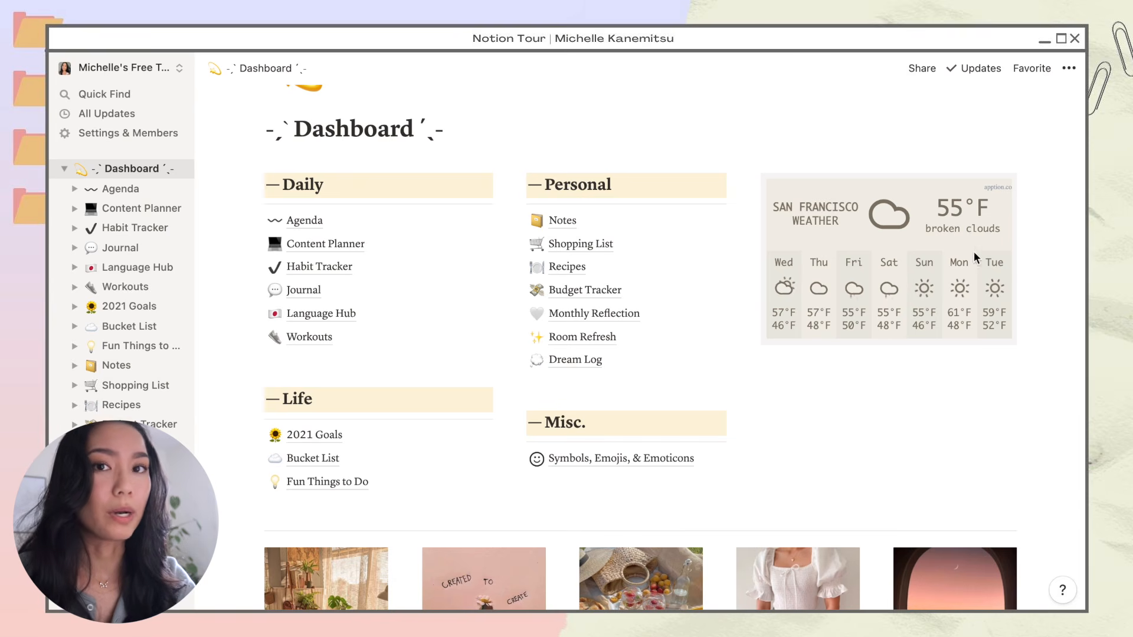
pyautogui.scroll(-5, 589, 485)
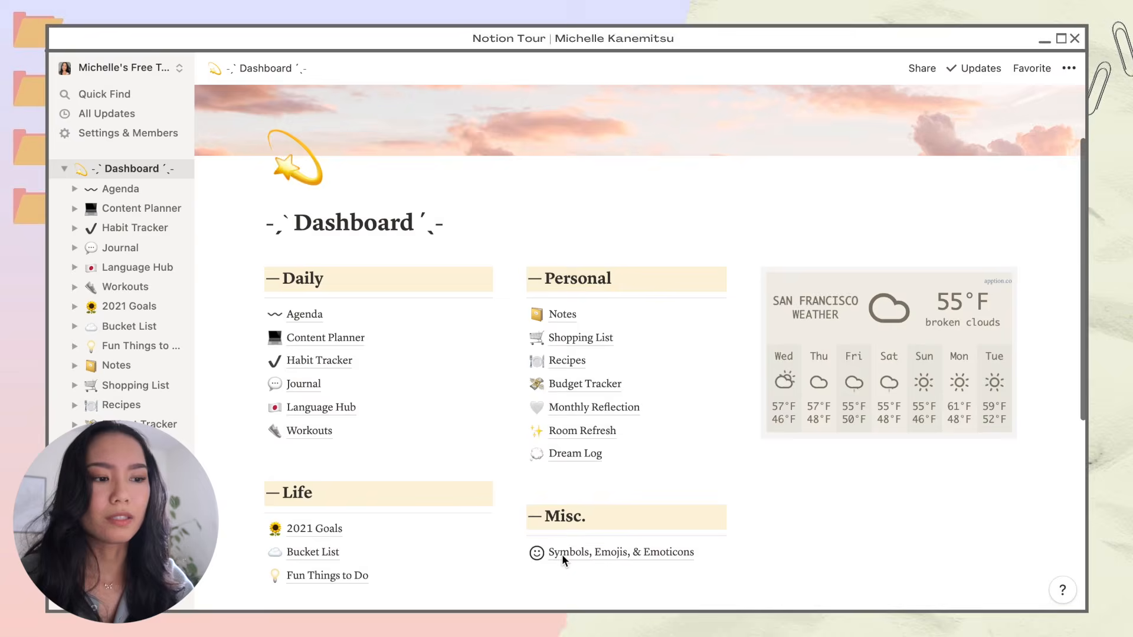
pyautogui.scroll(-5, 562, 558)
pyautogui.scroll(-1, 562, 557)
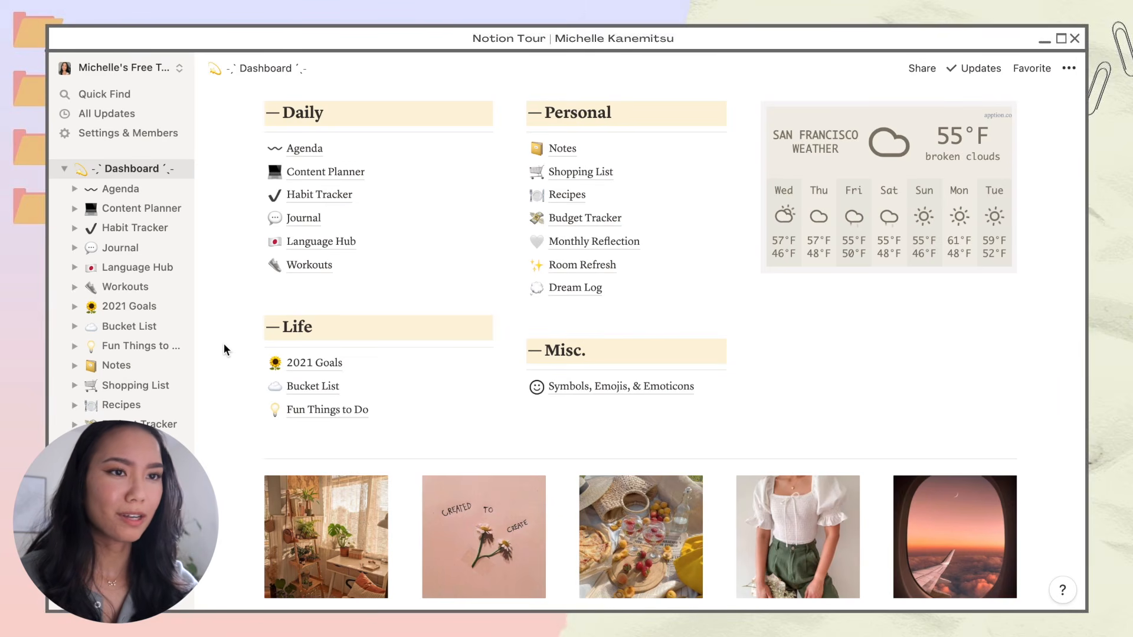
pyautogui.scroll(-2, 224, 350)
pyautogui.scroll(4, 223, 350)
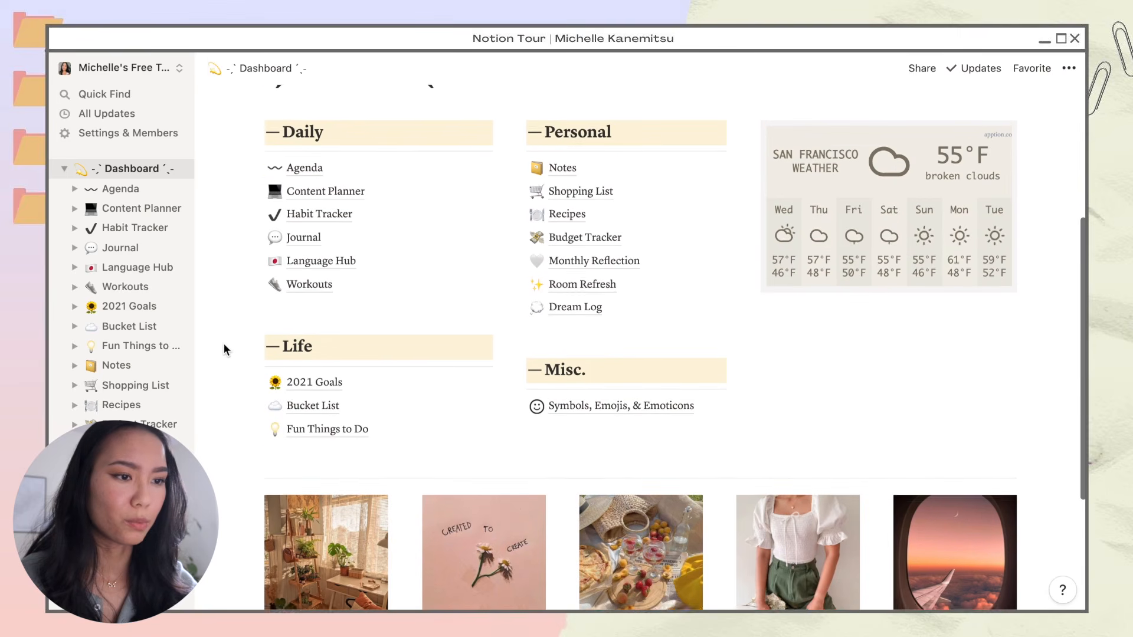
# - Open the Agenda page from the Dashboard's Daily list and look over its header and week spread
pyautogui.click(301, 201)
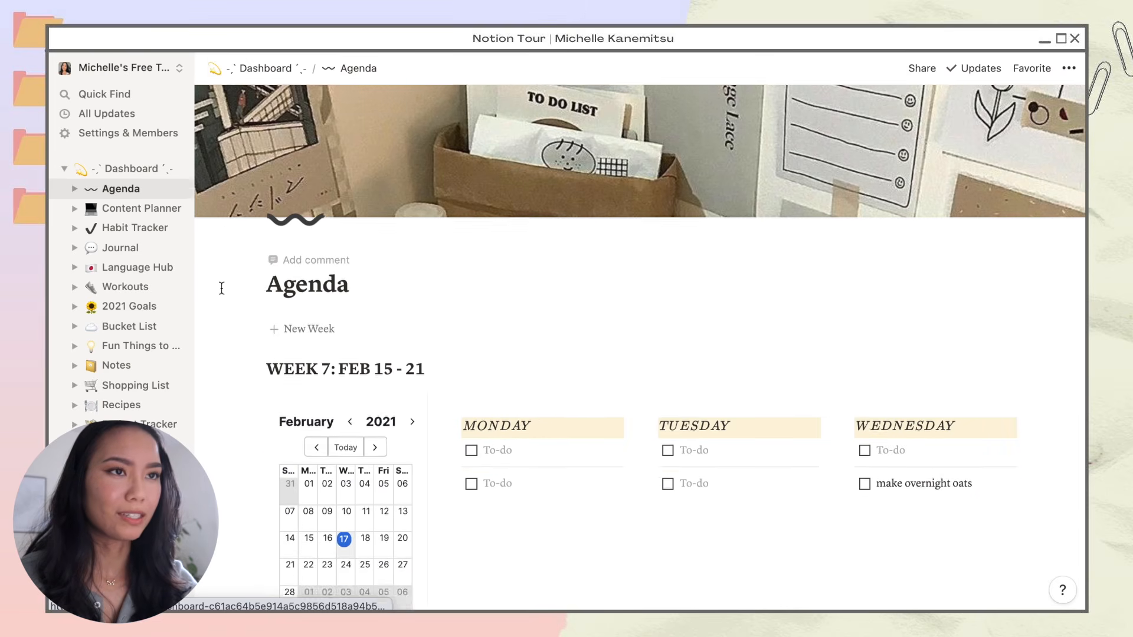
pyautogui.scroll(-5, 220, 286)
pyautogui.scroll(5, 209, 365)
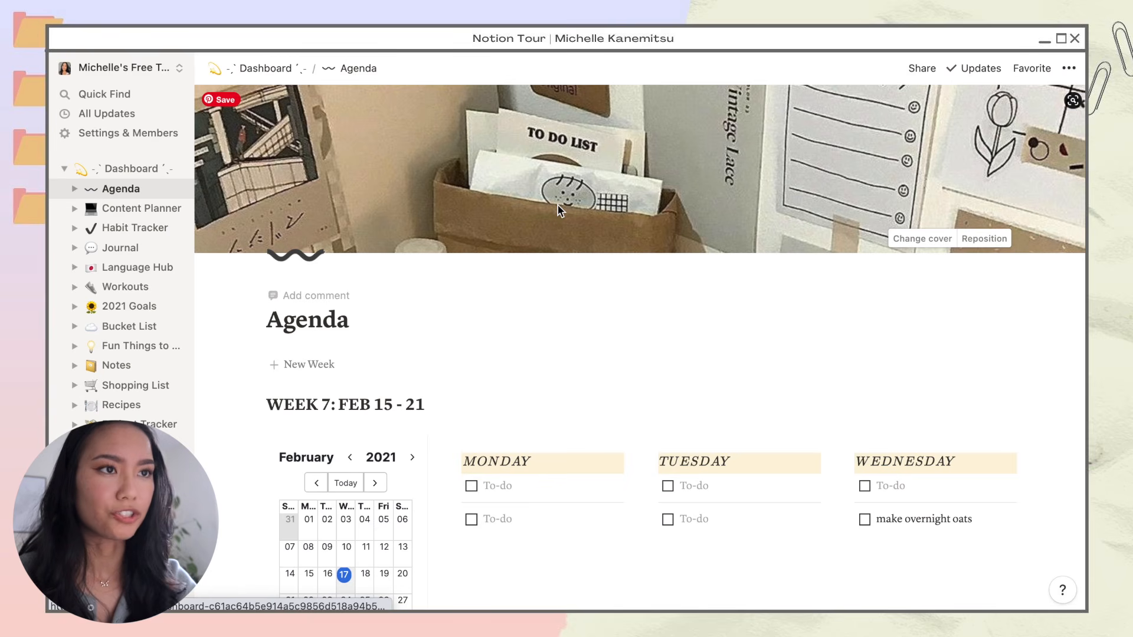
# - Browse the Agenda cover's image sources: Gallery, Upload, Link and Unsplash, keeping the current cover
pyautogui.click(918, 240)
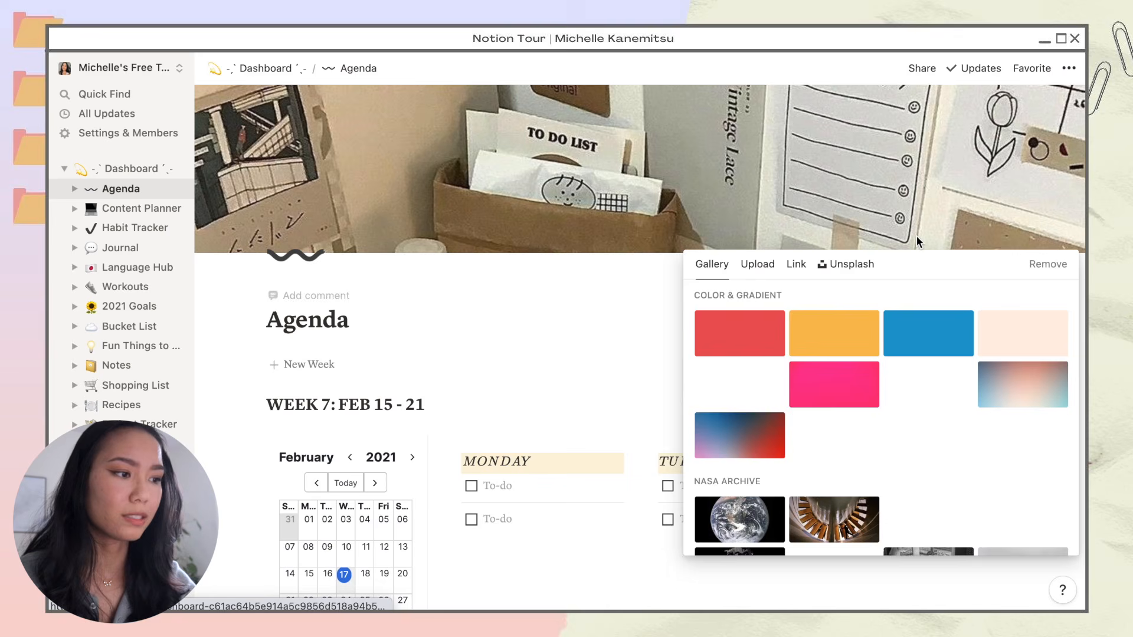
pyautogui.scroll(-10, 841, 503)
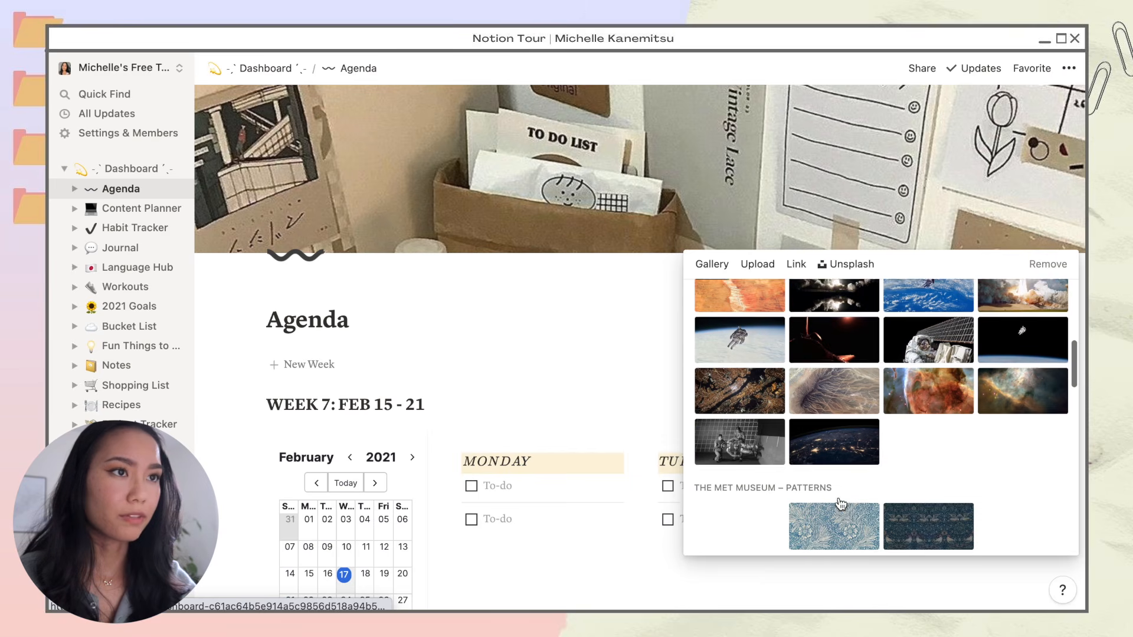
pyautogui.scroll(10, 841, 503)
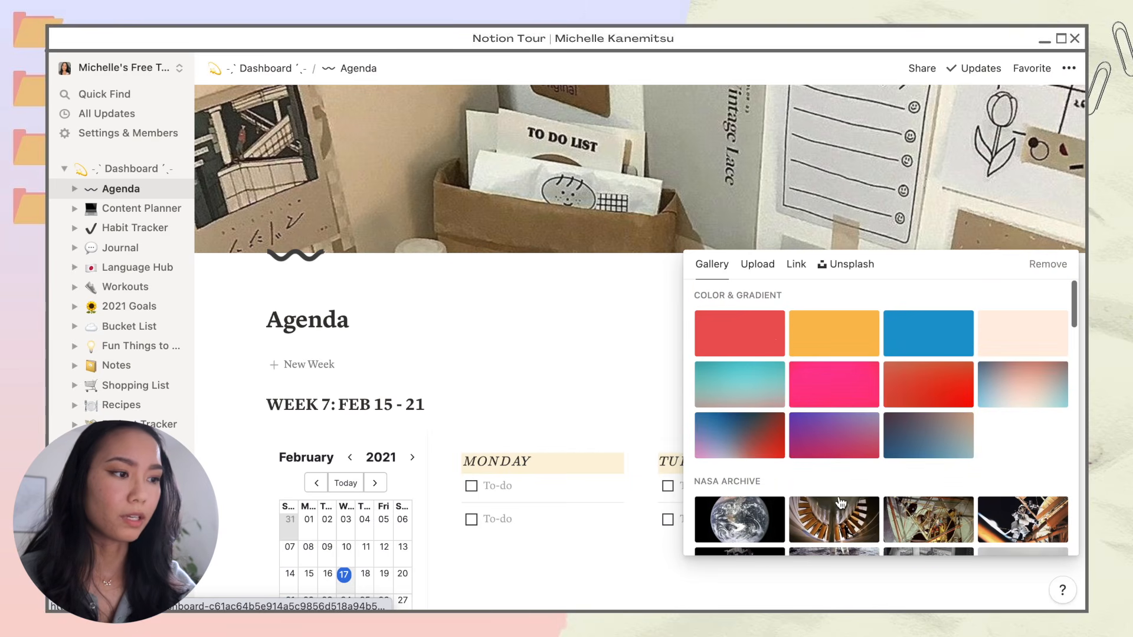
pyautogui.click(758, 264)
pyautogui.click(797, 265)
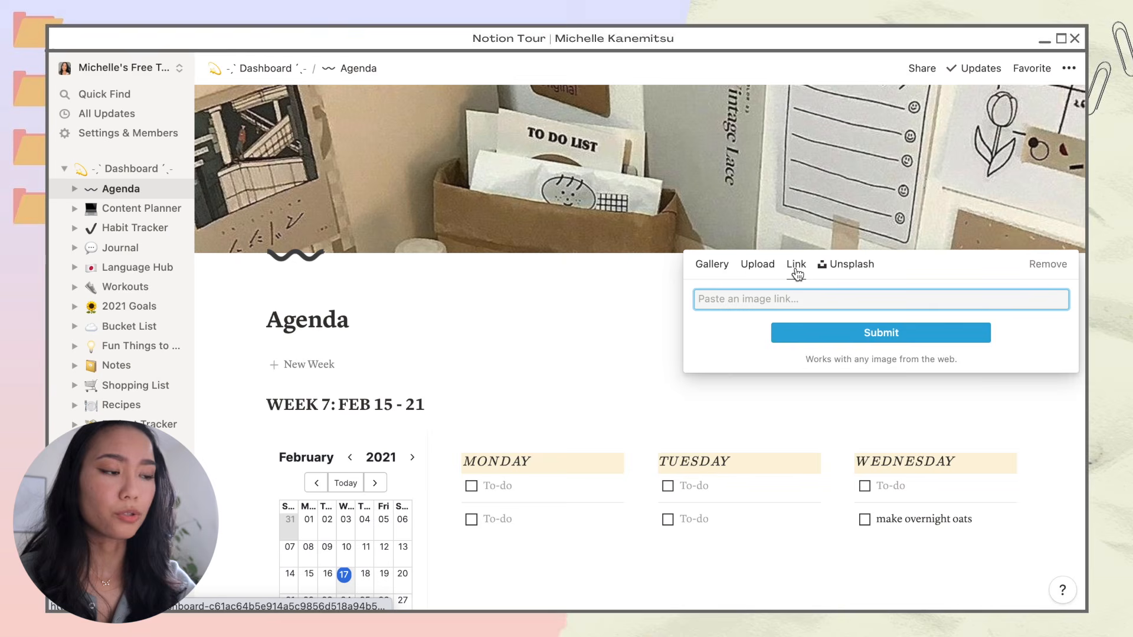
pyautogui.click(849, 270)
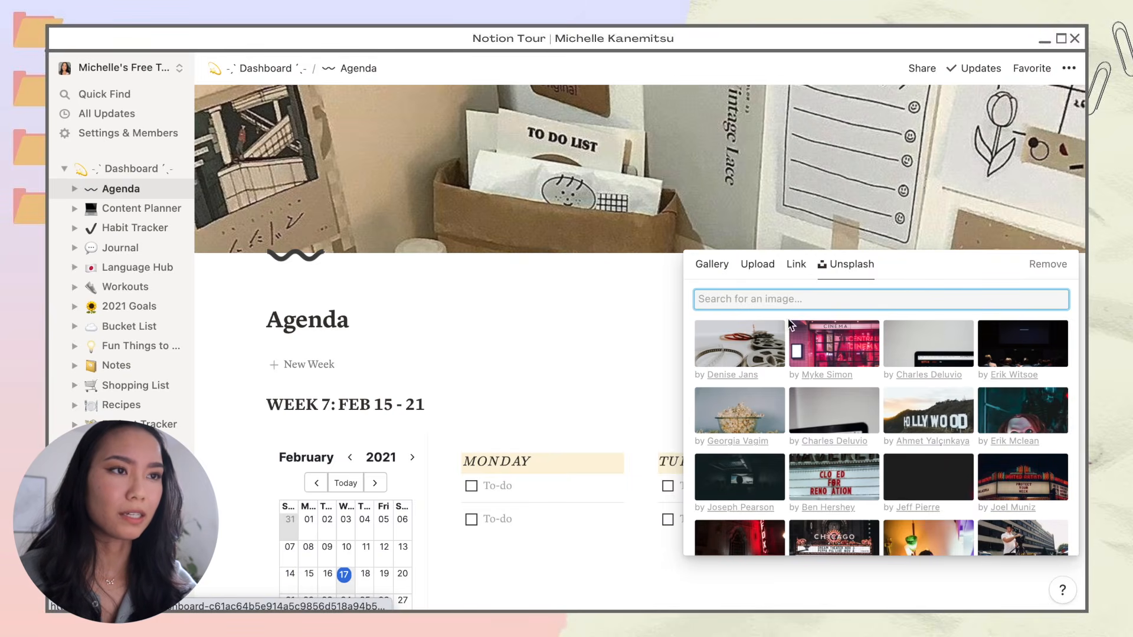
pyautogui.click(598, 324)
# - Examine the Agenda's weekly spread, embedded calendar, recurring tasks, next week and next month lists, archive link and tips note
pyautogui.scroll(-3, 598, 318)
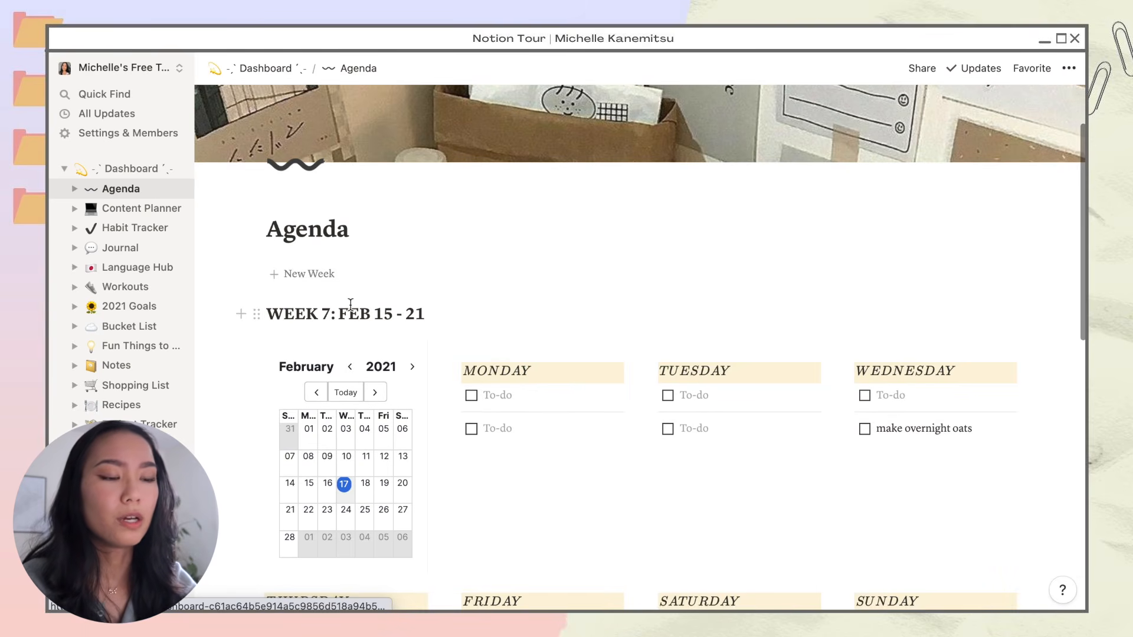
pyautogui.scroll(-3, 421, 328)
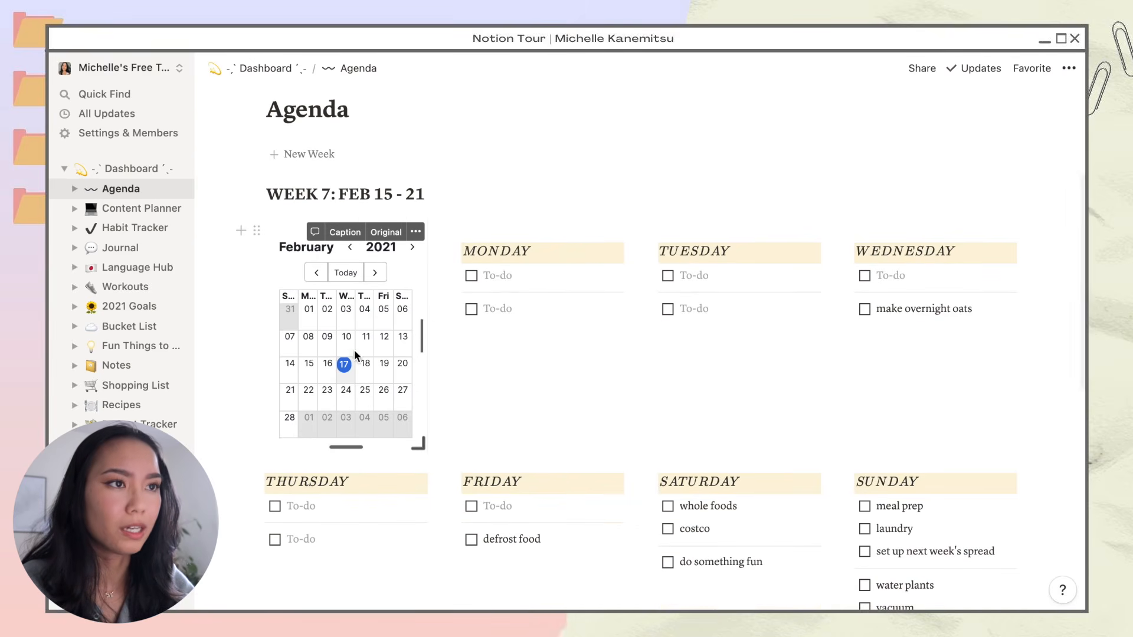
pyautogui.scroll(-2, 353, 361)
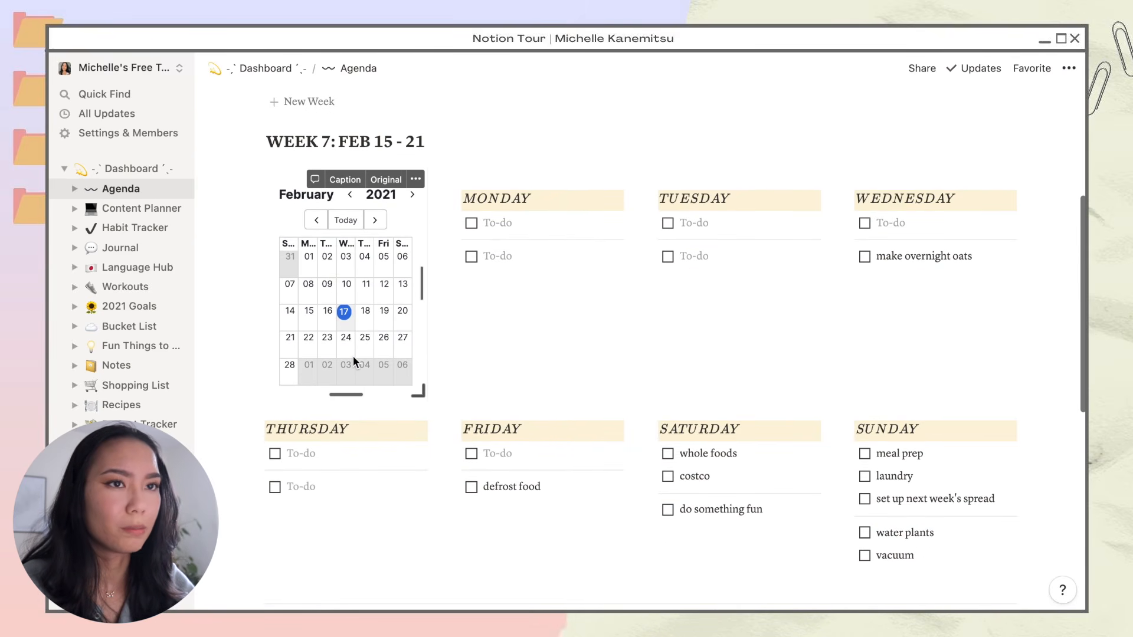
pyautogui.scroll(1, 353, 356)
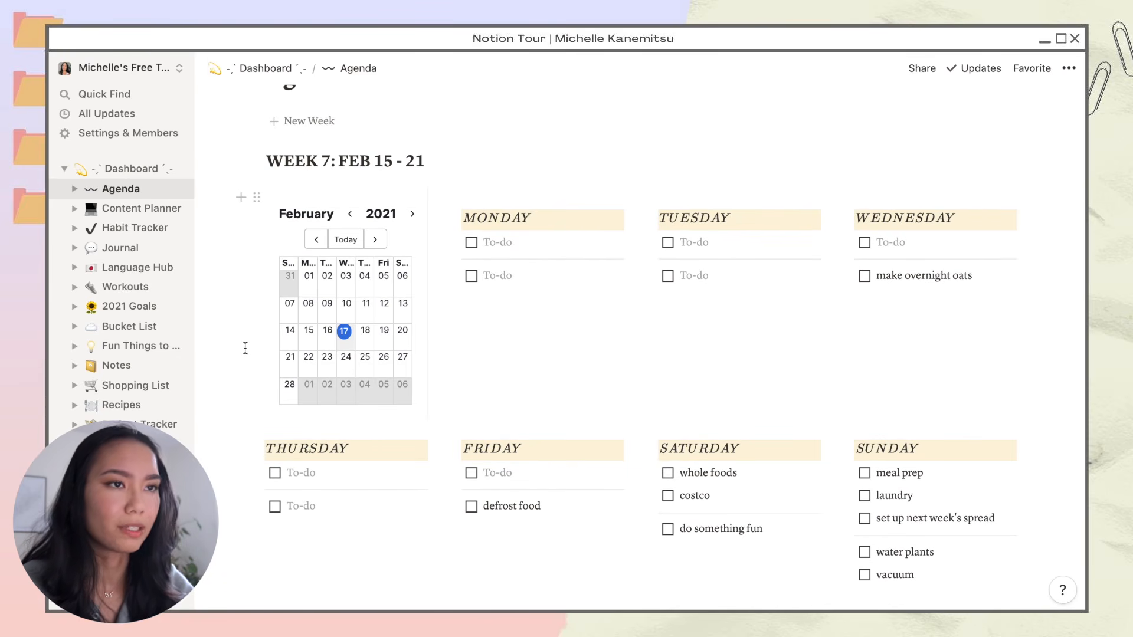
pyautogui.scroll(-1, 245, 348)
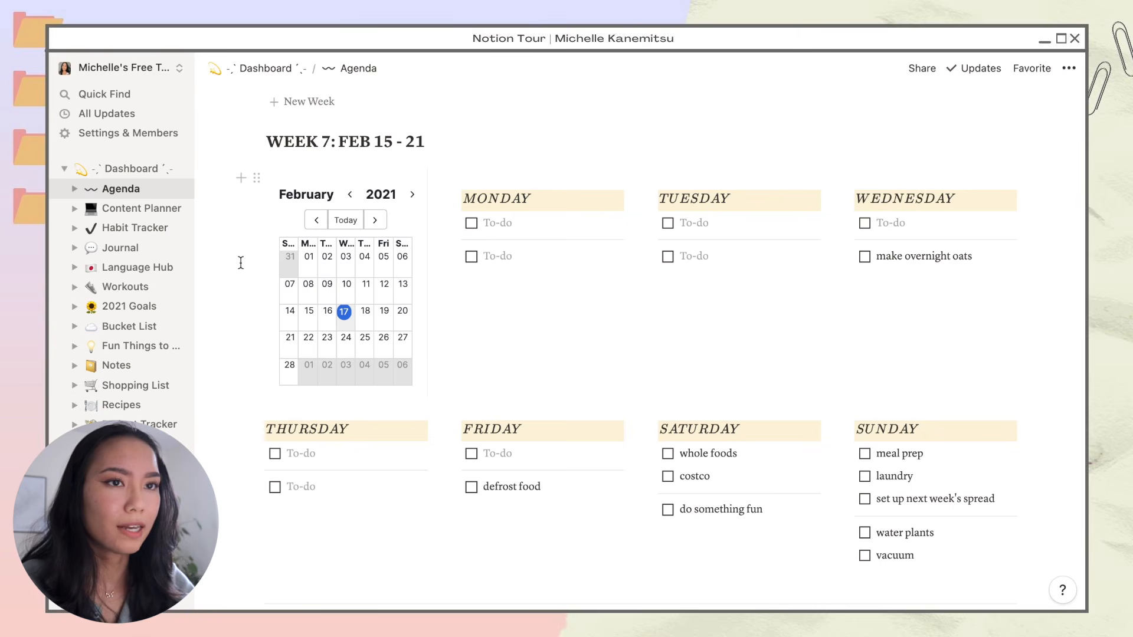
pyautogui.scroll(-3, 646, 283)
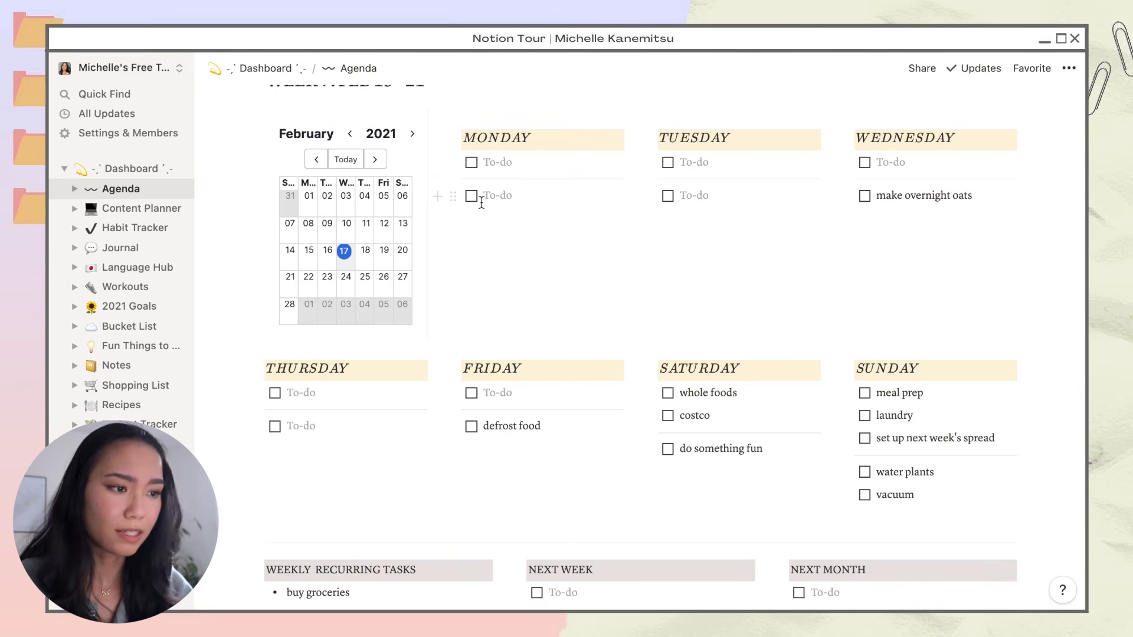
pyautogui.scroll(-5, 531, 209)
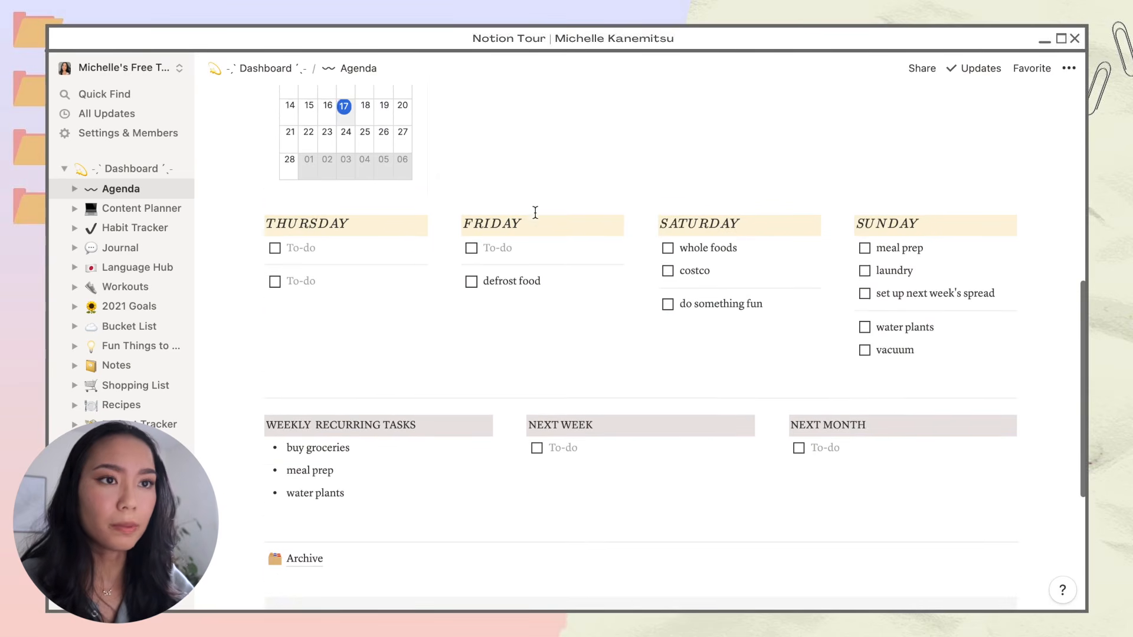
pyautogui.scroll(-1, 535, 212)
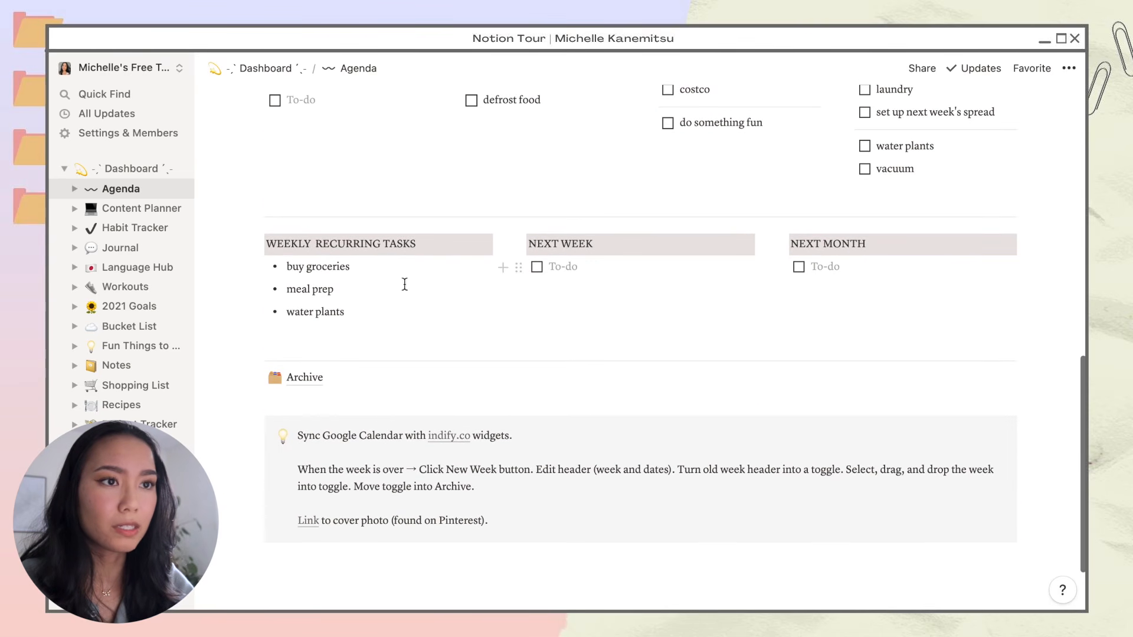
pyautogui.scroll(-1, 389, 259)
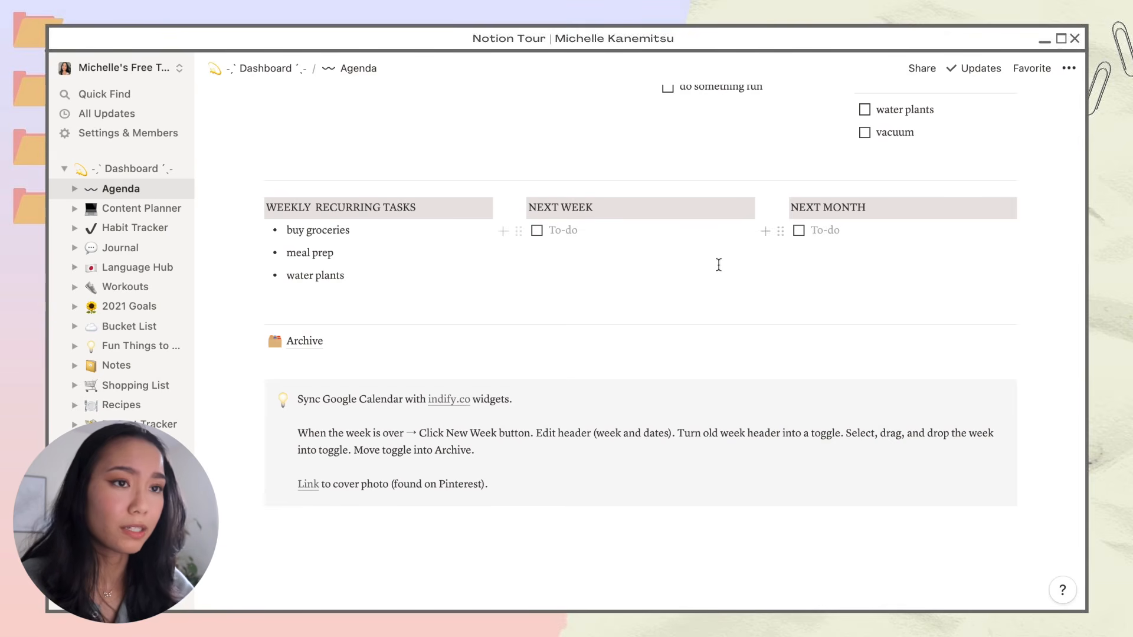
pyautogui.scroll(1, 686, 243)
pyautogui.scroll(5, 686, 243)
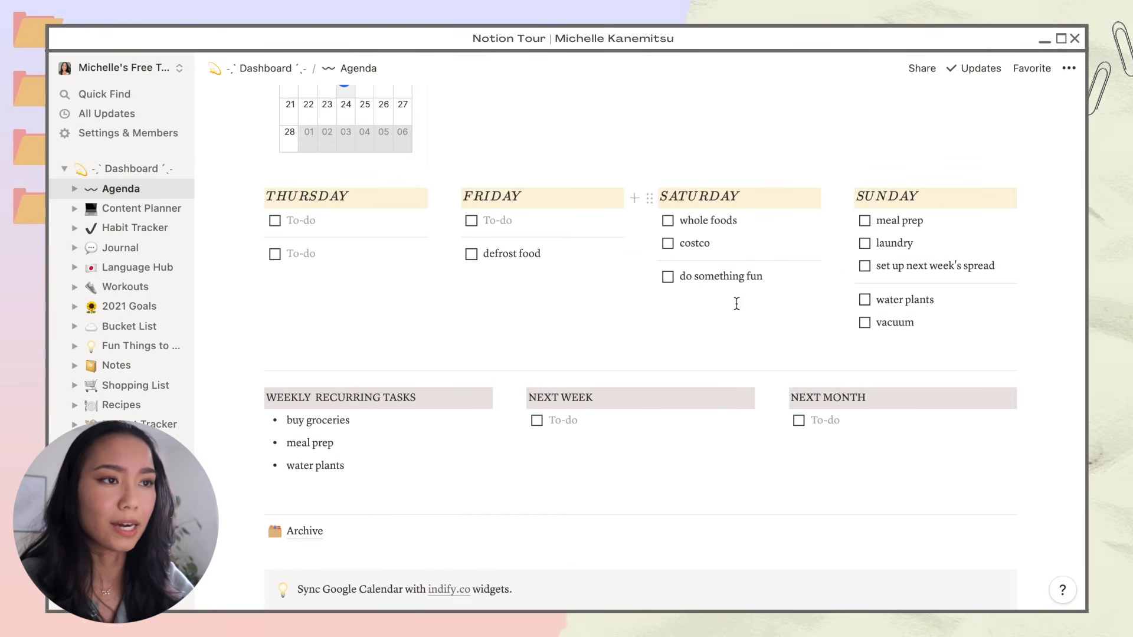
pyautogui.scroll(-6, 692, 298)
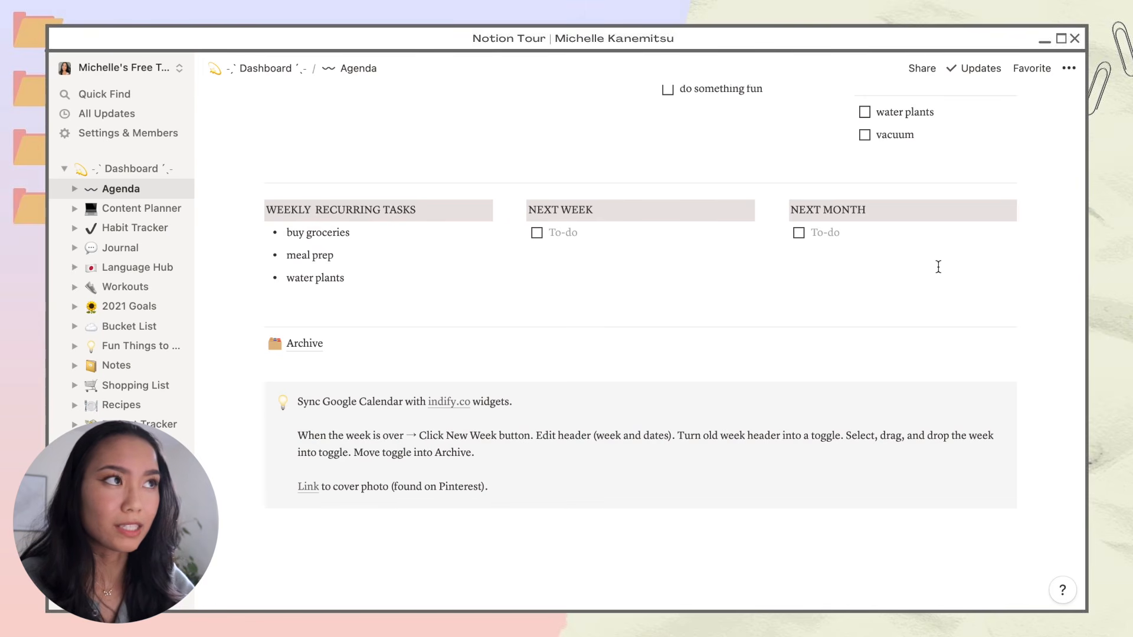
# - Add a FUTURE PLANNING heading below the NEXT MONTH to-do and give it the same background colour as the other section headings
pyautogui.click(828, 260)
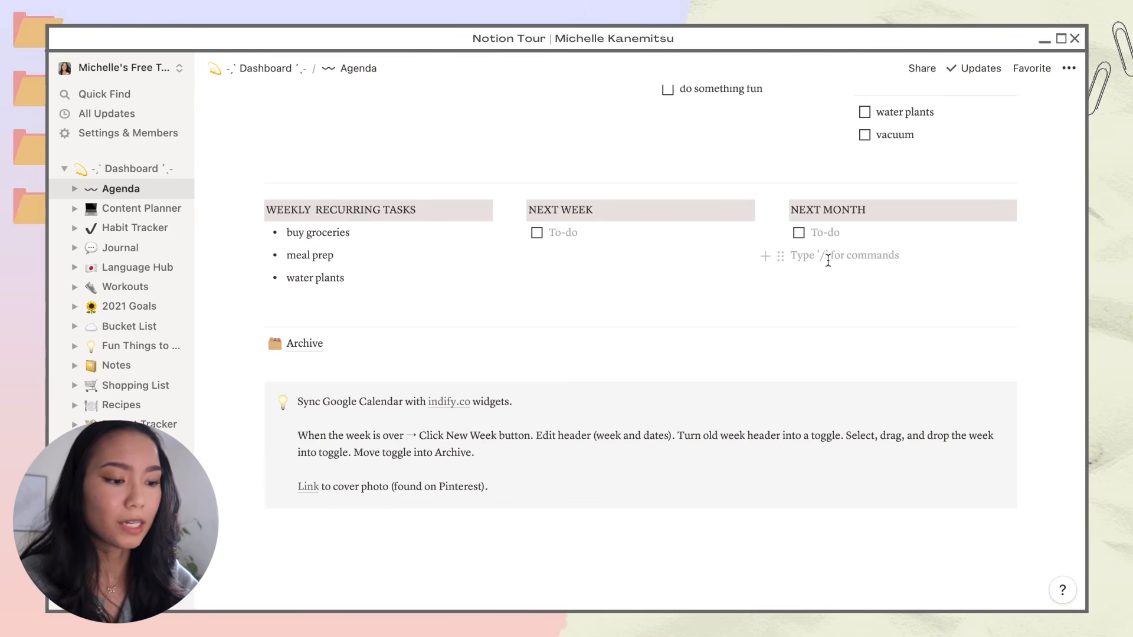
pyautogui.write('FUTURE PLANNING')
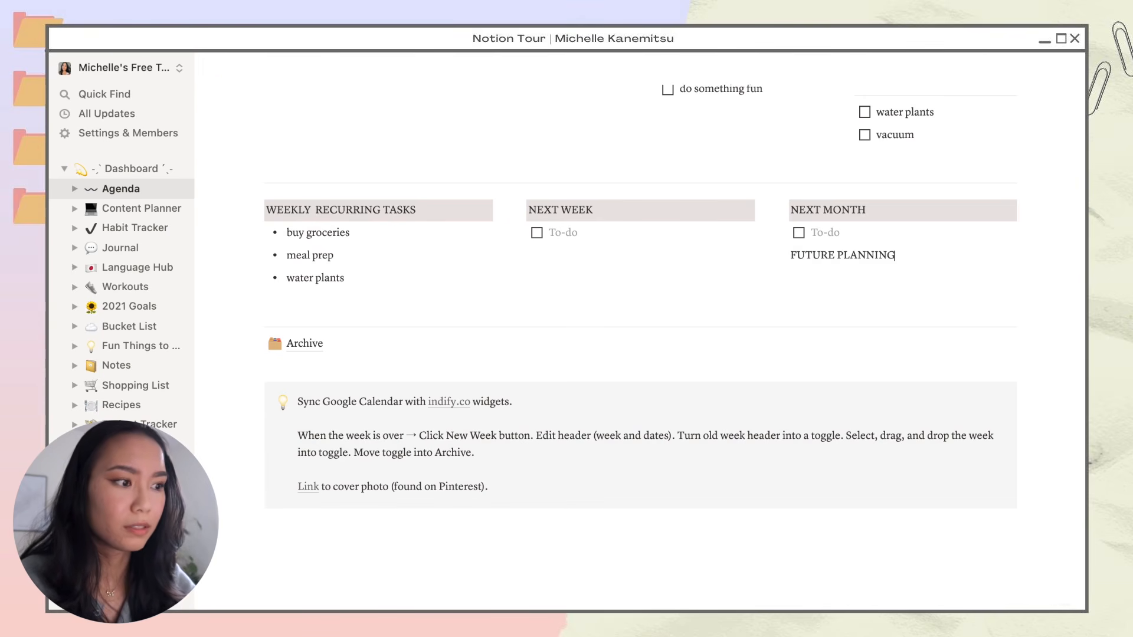
pyautogui.click(780, 255)
pyautogui.moveTo(746, 336)
pyautogui.click(840, 502)
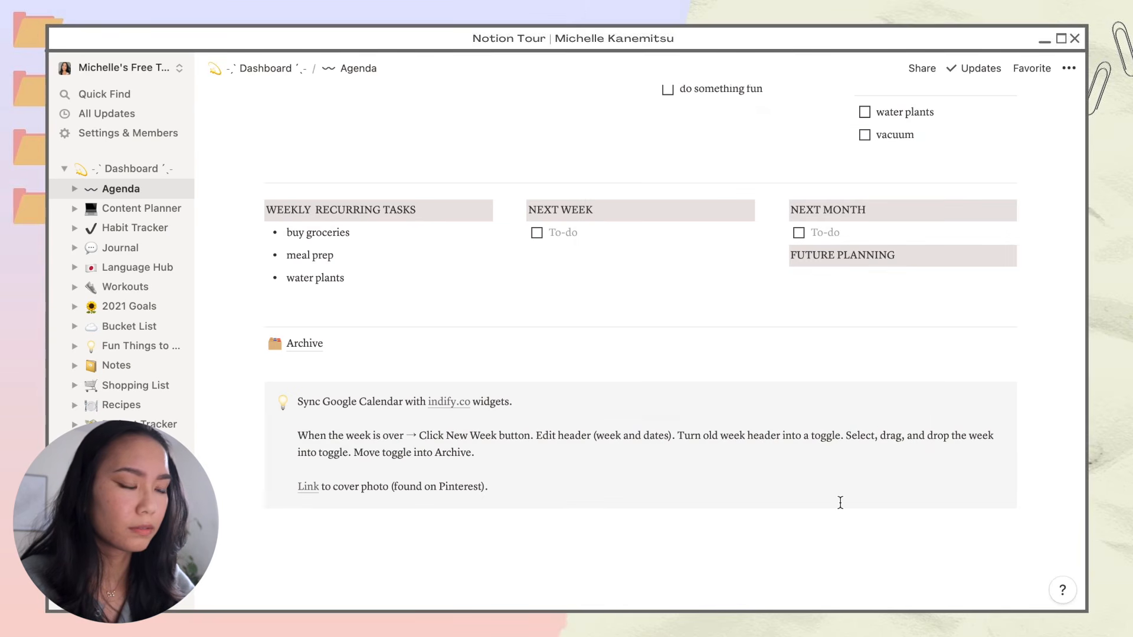
# - Move the FUTURE PLANNING heading into its own column beside NEXT MONTH and add an empty to-do under it
pyautogui.moveTo(783, 255); pyautogui.dragTo(1026, 212)
pyautogui.click(982, 232)
pyautogui.write('/to')
pyautogui.press('Return')
# - Generate a blank week spread above Week 7 from the New Week template and look through its layout
pyautogui.scroll(8, 964, 271)
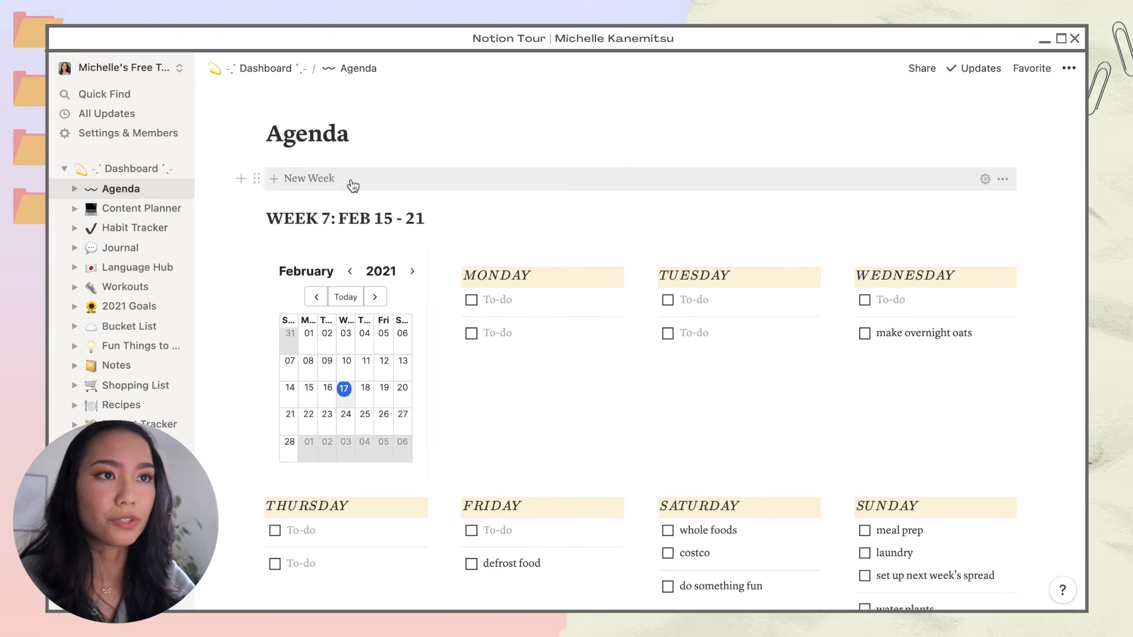
pyautogui.click(382, 182)
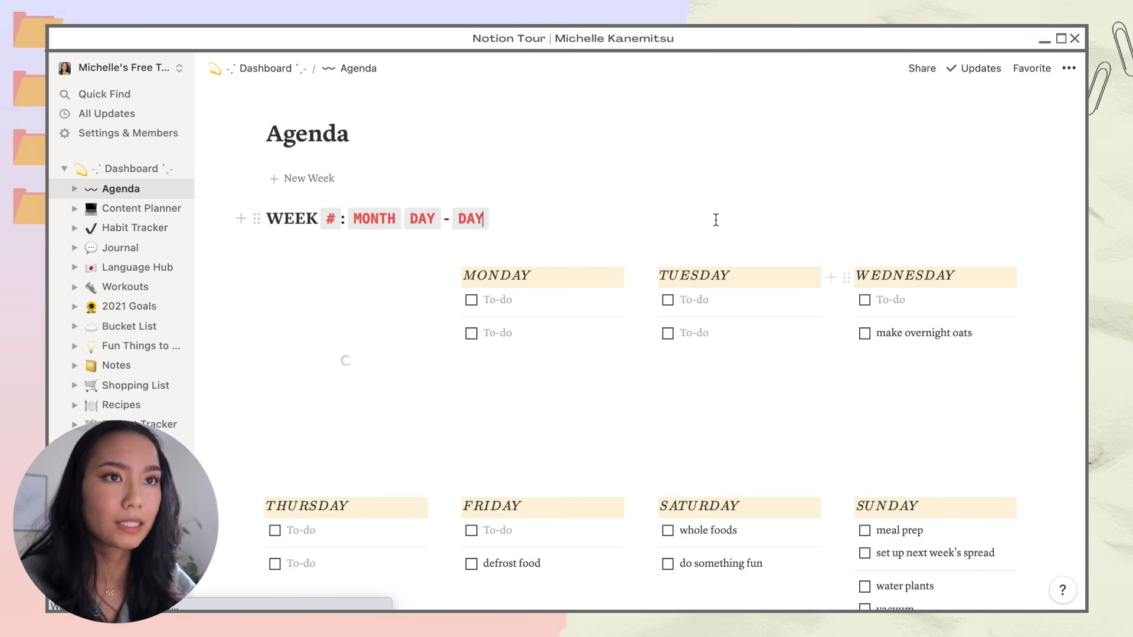
pyautogui.scroll(-1, 716, 220)
pyautogui.scroll(-3, 716, 220)
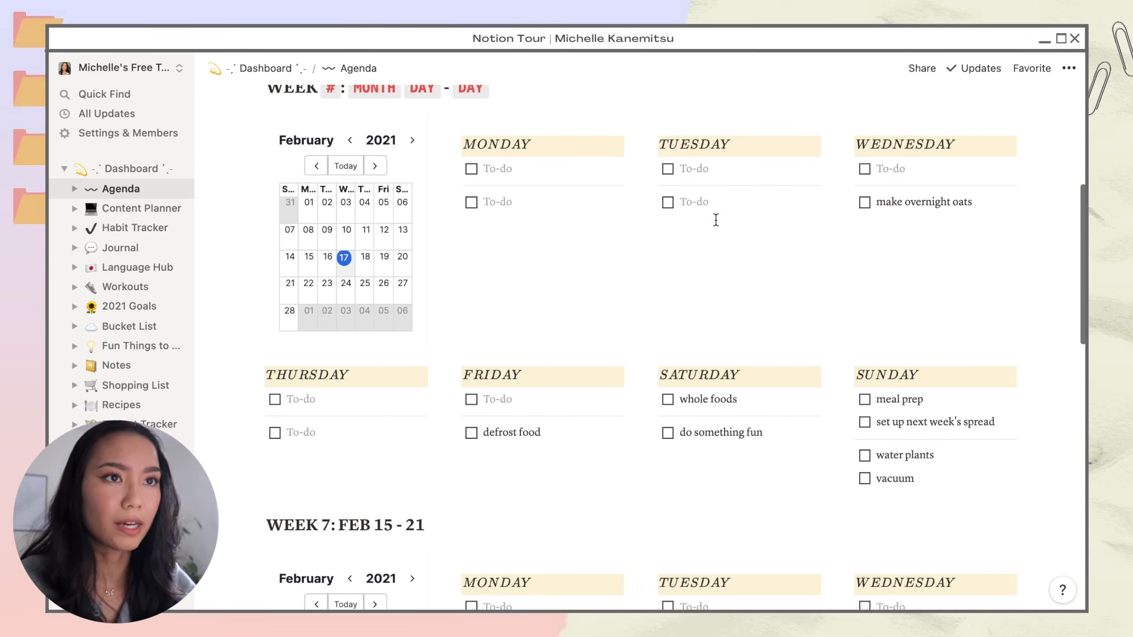
pyautogui.scroll(-1, 715, 219)
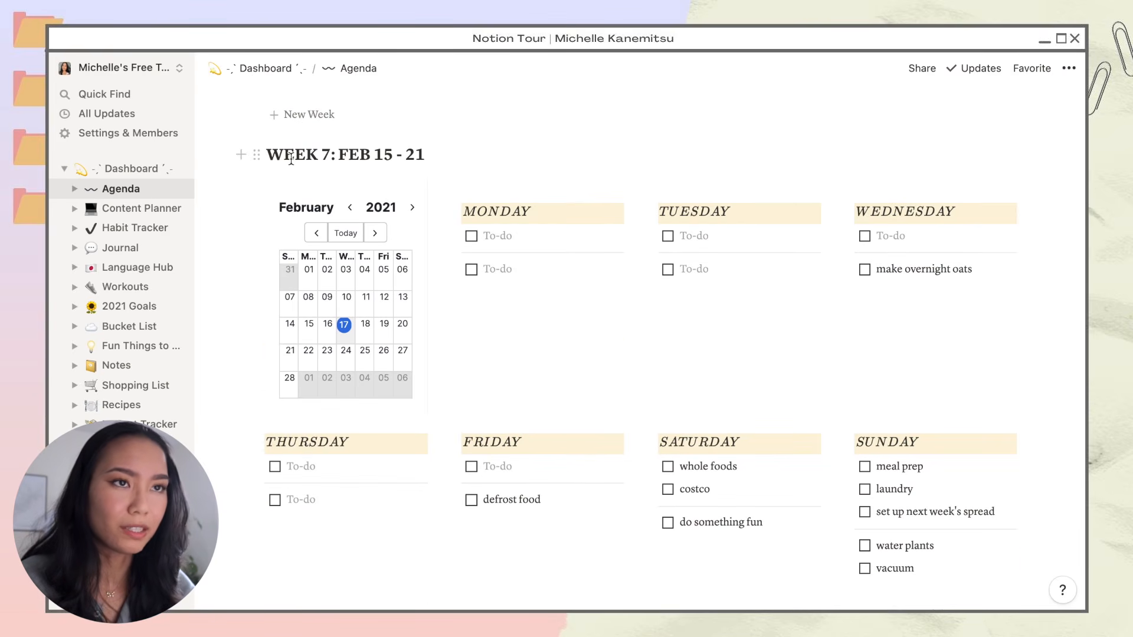
# - Copy the WEEK 7 spread from its heading through Sunday's vacuum to-do, paste it above the original and check the pasted layout
pyautogui.keyDown('shift'); pyautogui.click(900, 571); pyautogui.keyUp('shift')
pyautogui.press('super+c')
pyautogui.click(289, 138)
pyautogui.press('Return')
pyautogui.press('Return')
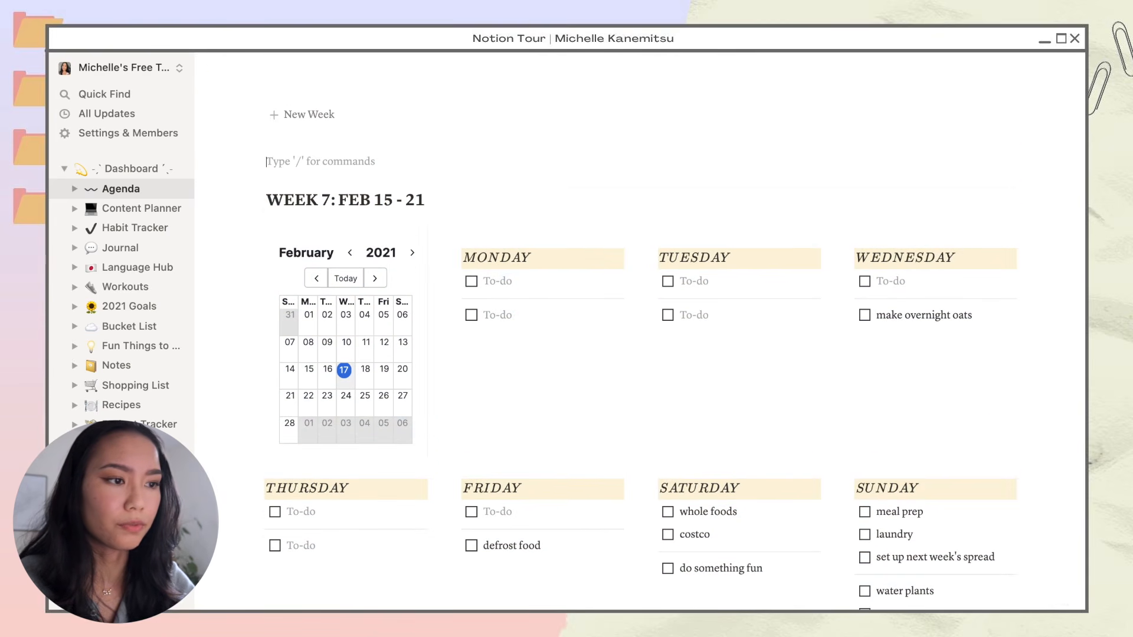
pyautogui.press('super+v')
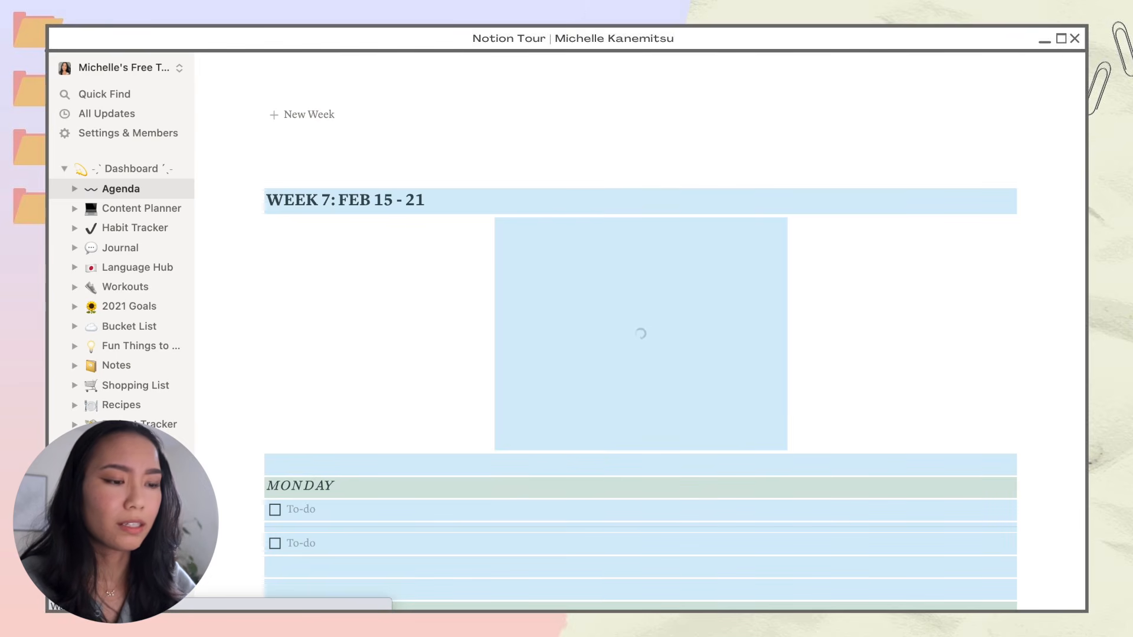
pyautogui.scroll(-6, 518, 221)
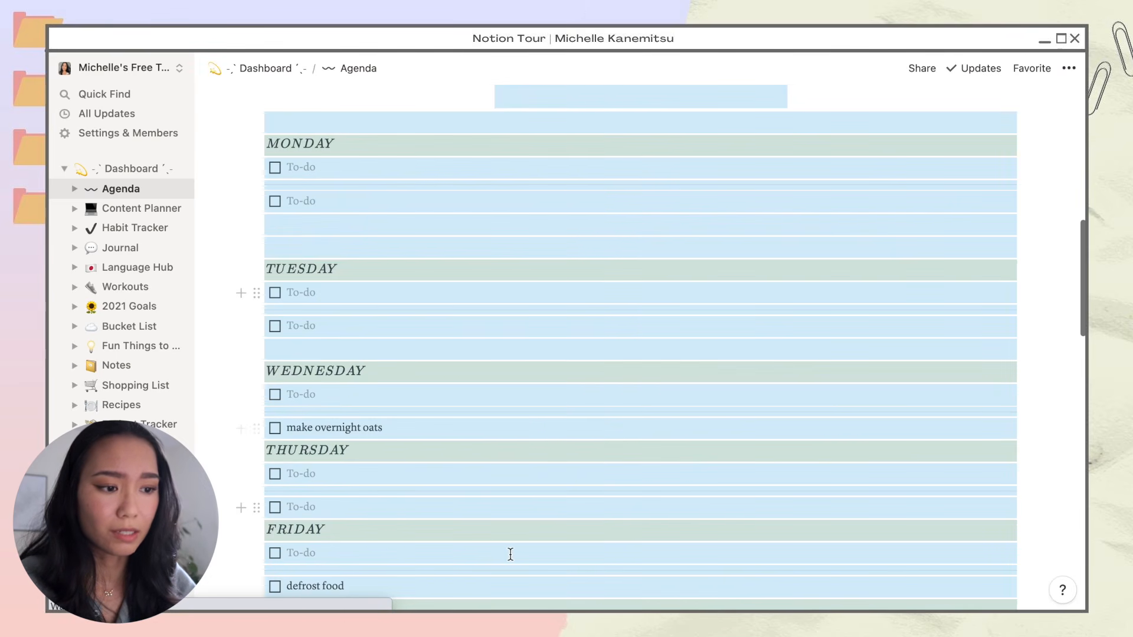
pyautogui.scroll(-4, 510, 553)
pyautogui.scroll(7, 511, 553)
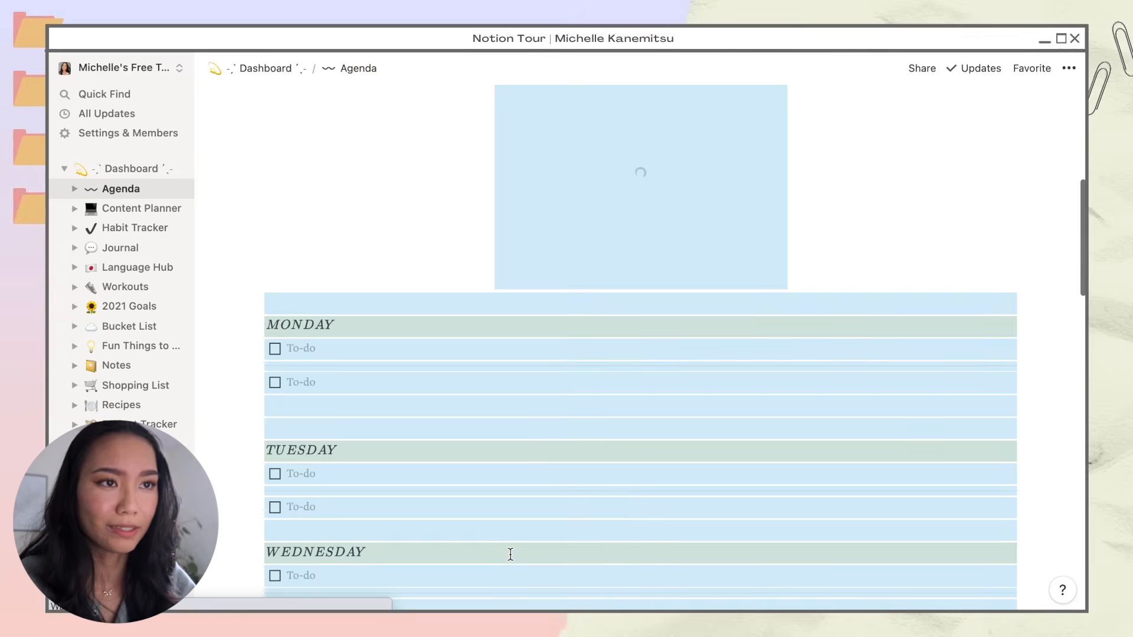
# - Open the configuration of the New Week template button, look through its name and week layout, and close it
pyautogui.scroll(4, 510, 553)
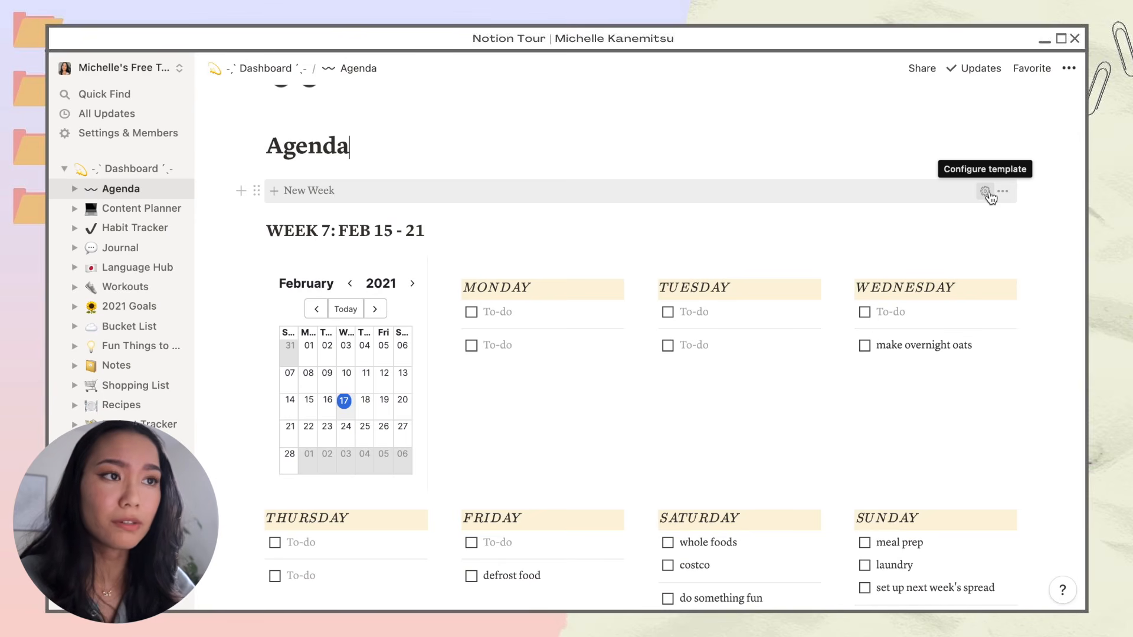
pyautogui.scroll(1, 706, 228)
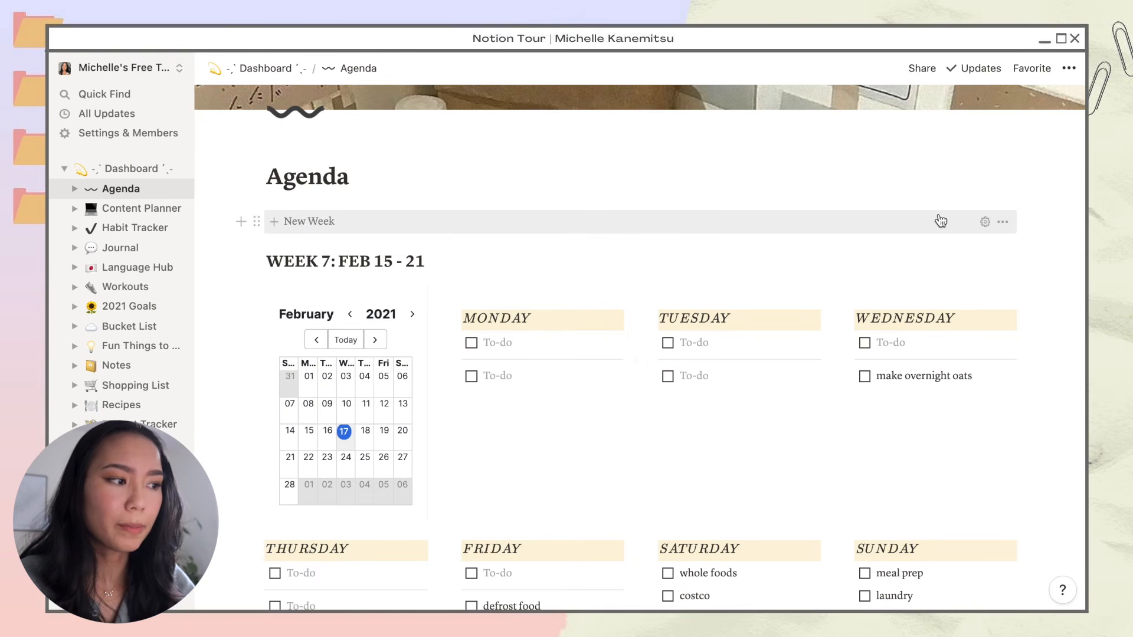
pyautogui.click(986, 223)
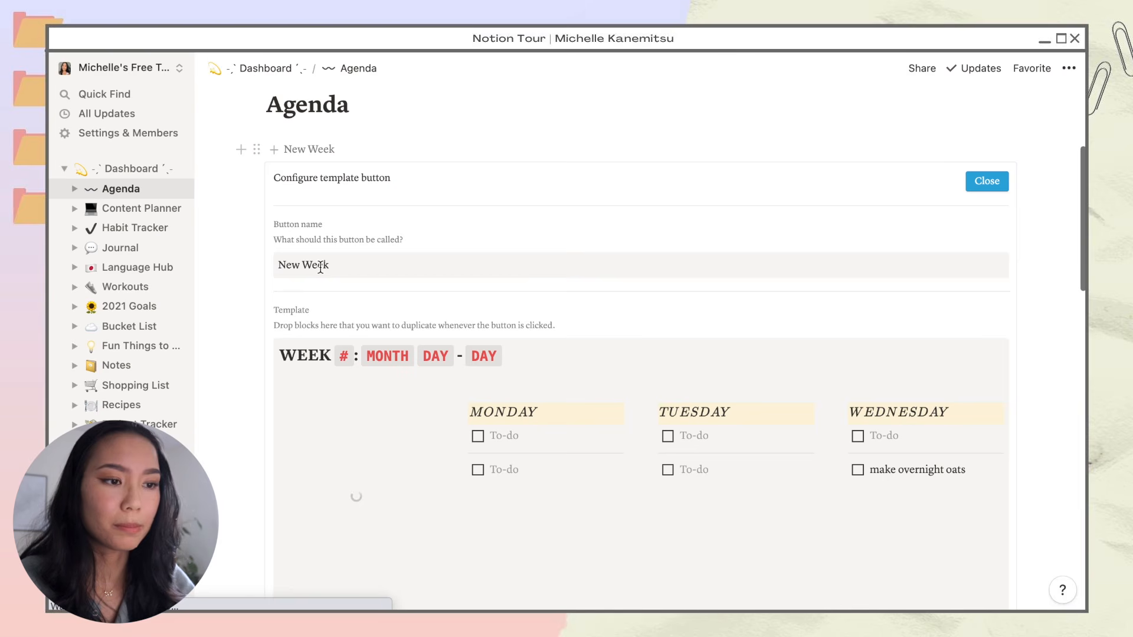
pyautogui.scroll(-4, 364, 274)
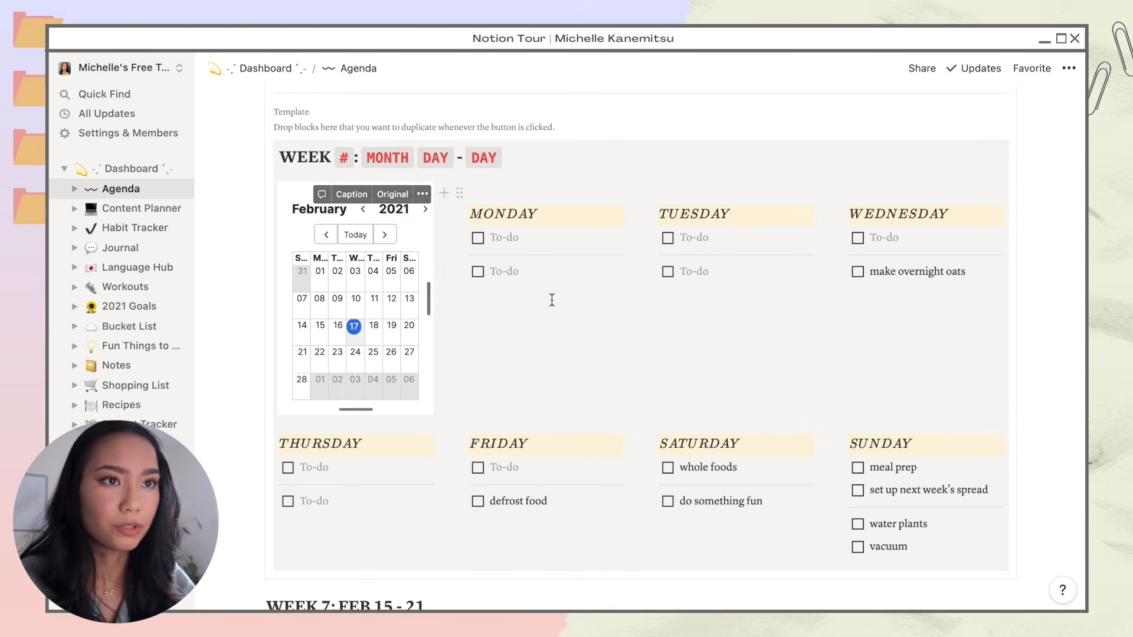
pyautogui.press('Escape')
# - Open the Archive page below the planning columns to view its past weeks, and return to the Agenda page
pyautogui.scroll(-3, 541, 250)
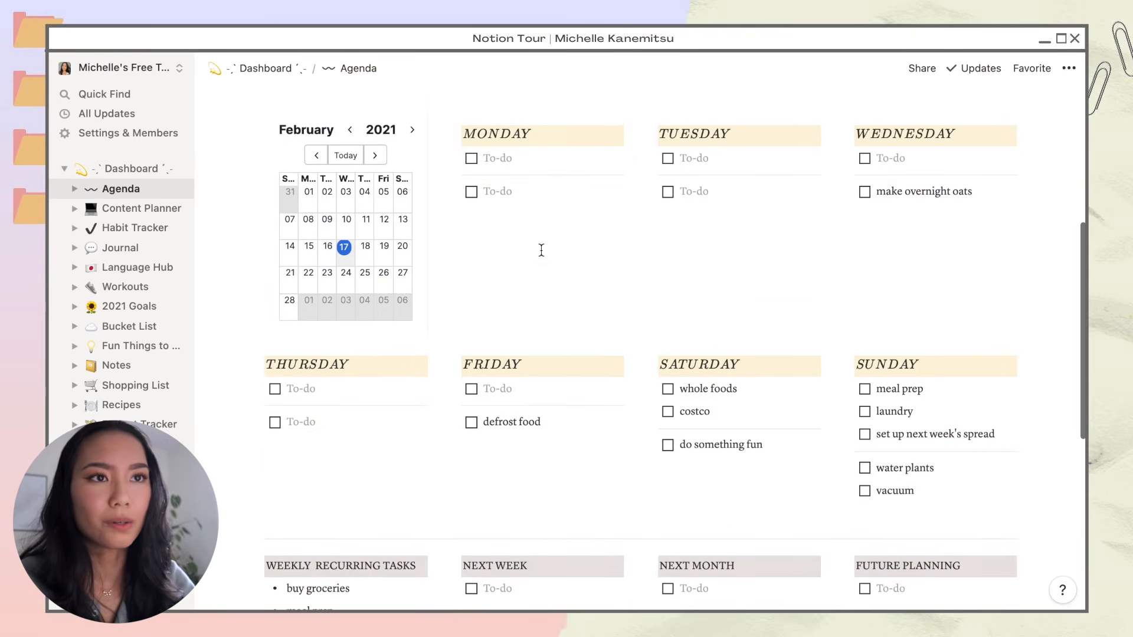
pyautogui.scroll(-6, 541, 251)
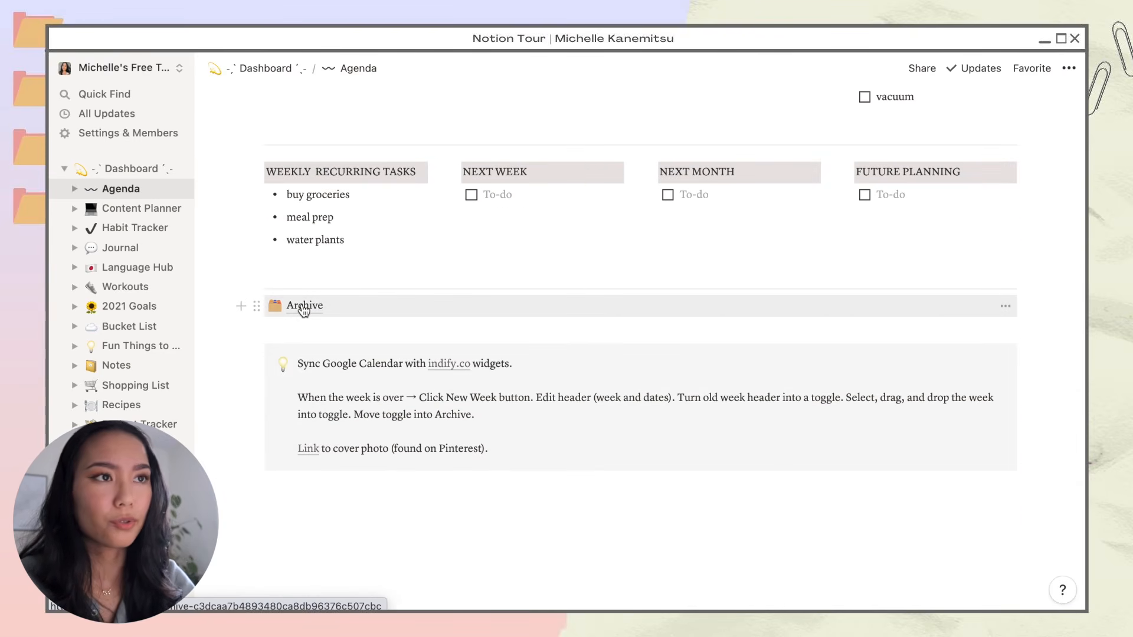
pyautogui.click(304, 307)
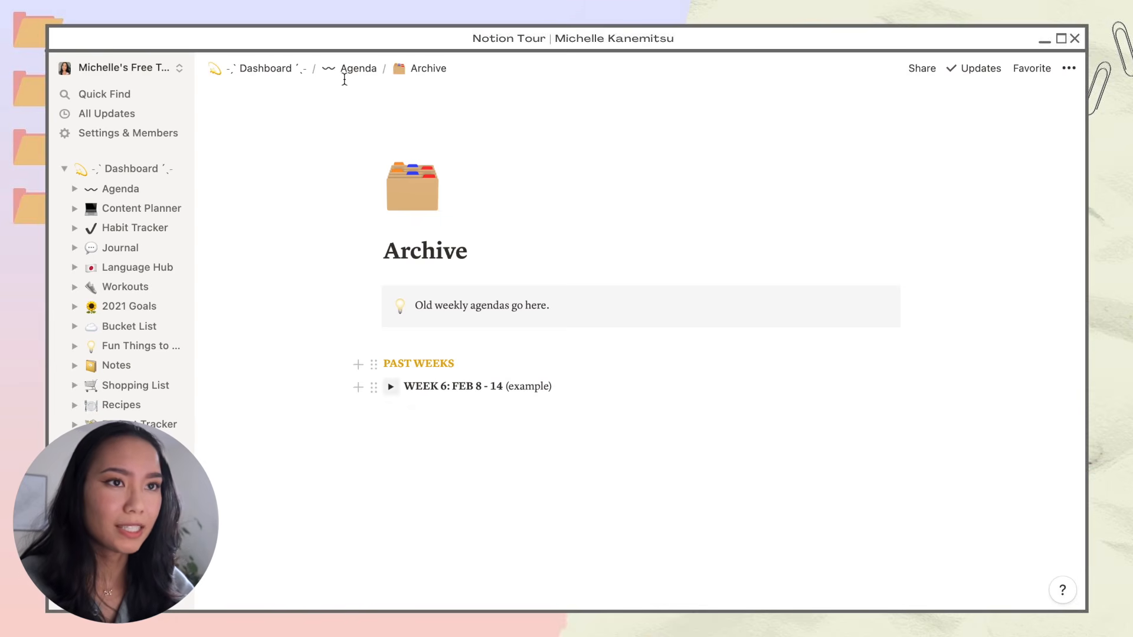
pyautogui.click(344, 70)
# - Delete the day blocks from the MONDAY heading through Sunday's vacuum to-do and undo the deletion
pyautogui.scroll(-1, 614, 328)
pyautogui.scroll(-5, 613, 328)
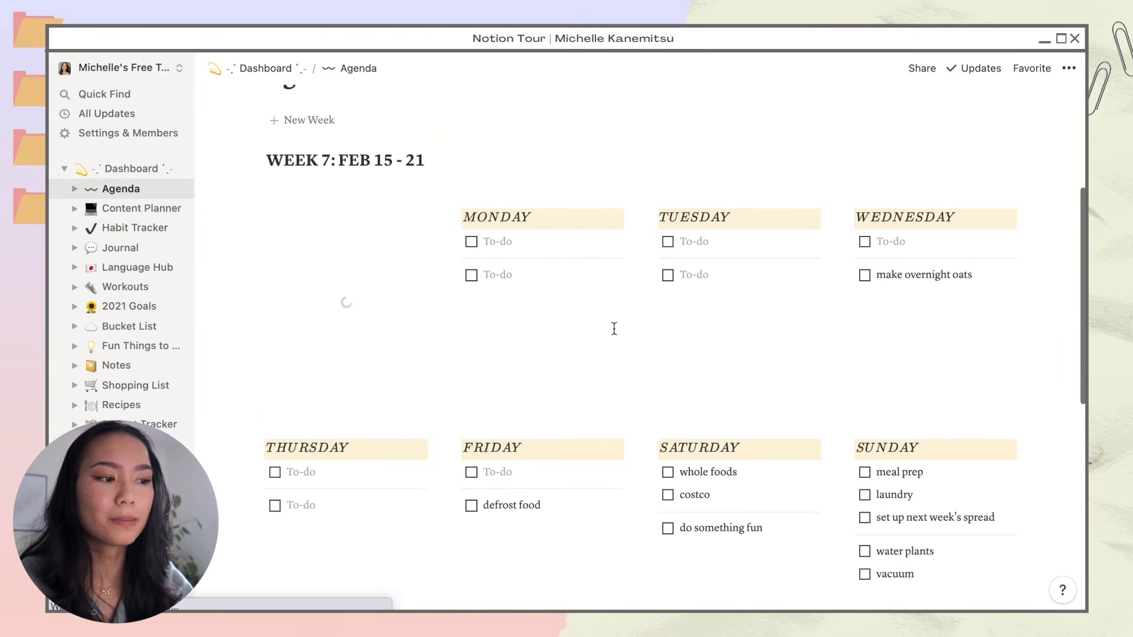
pyautogui.click(893, 540)
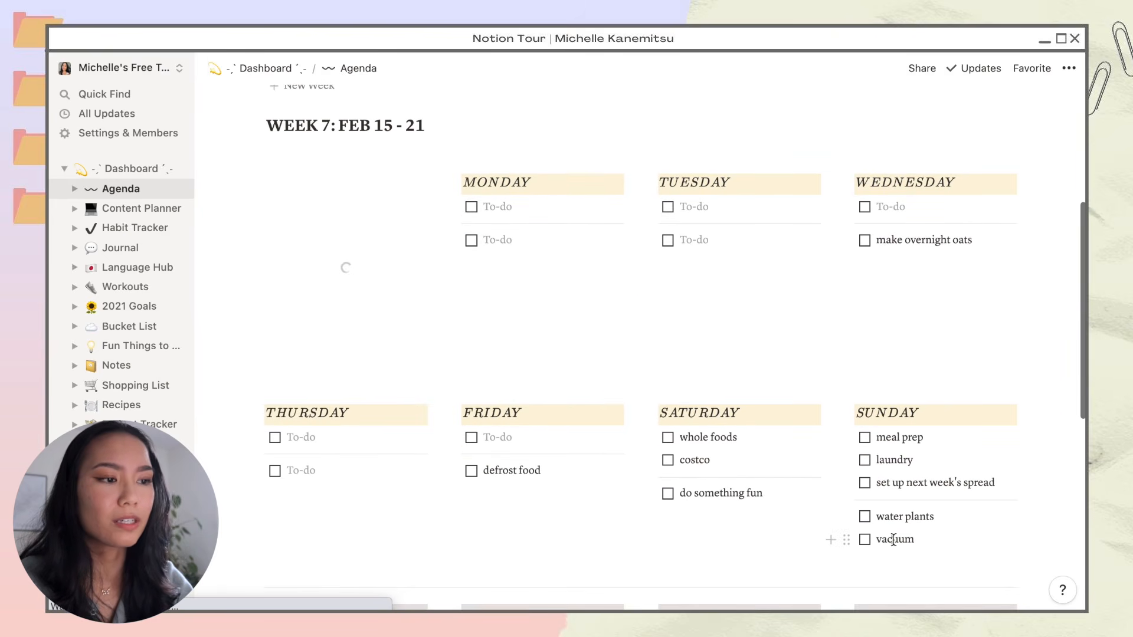
pyautogui.keyDown('shift'); pyautogui.click(515, 185); pyautogui.keyUp('shift')
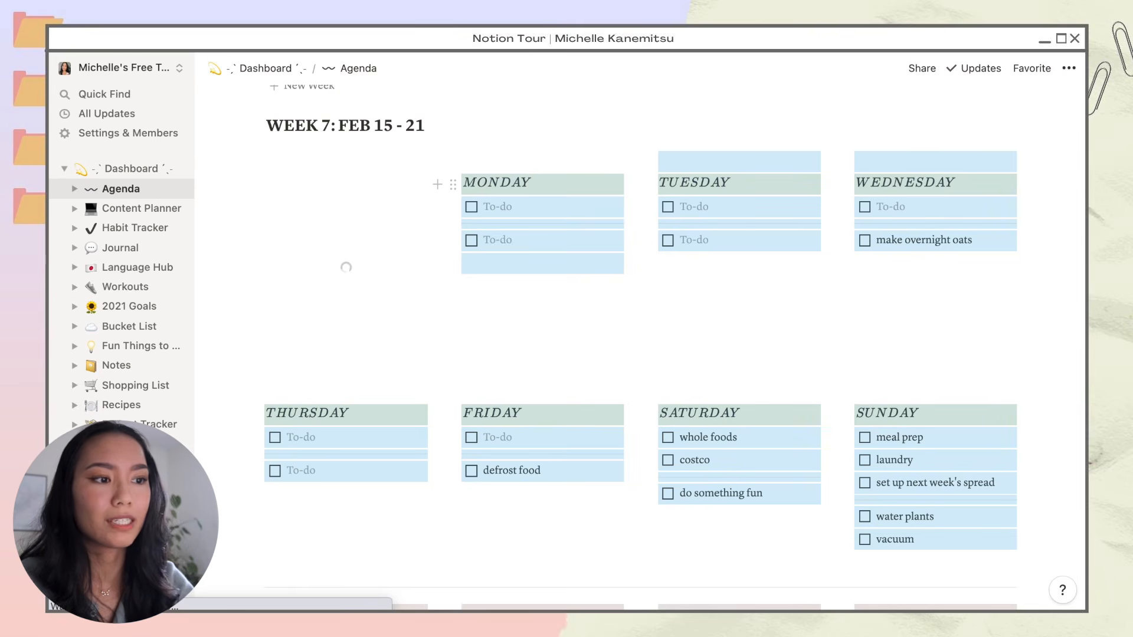
pyautogui.press('Delete')
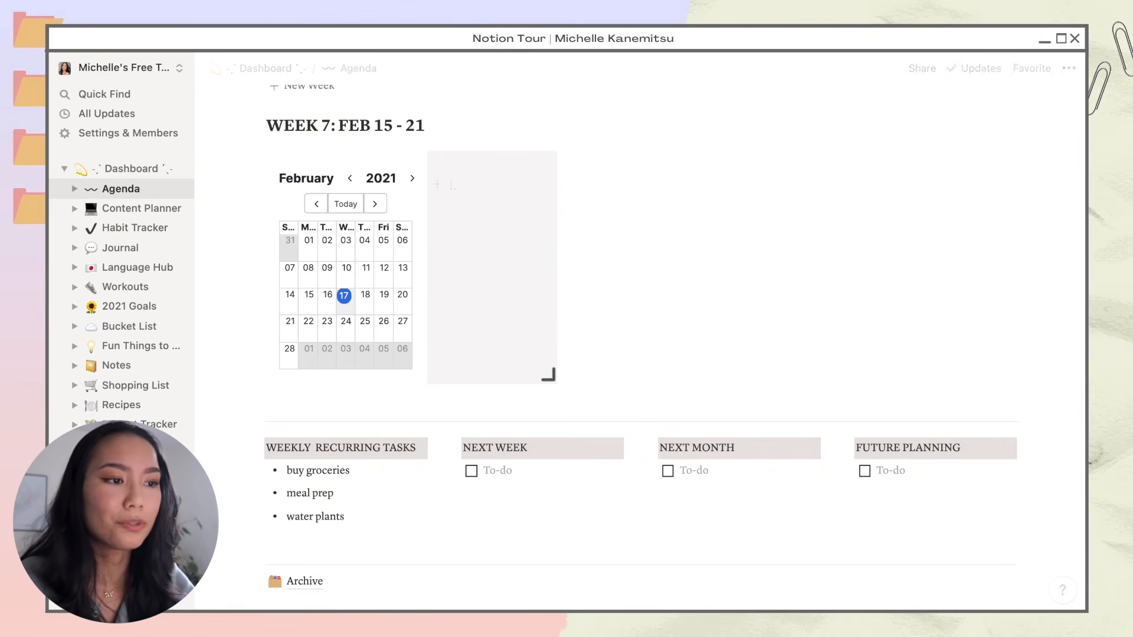
pyautogui.hotkey('ctrl', 'z')
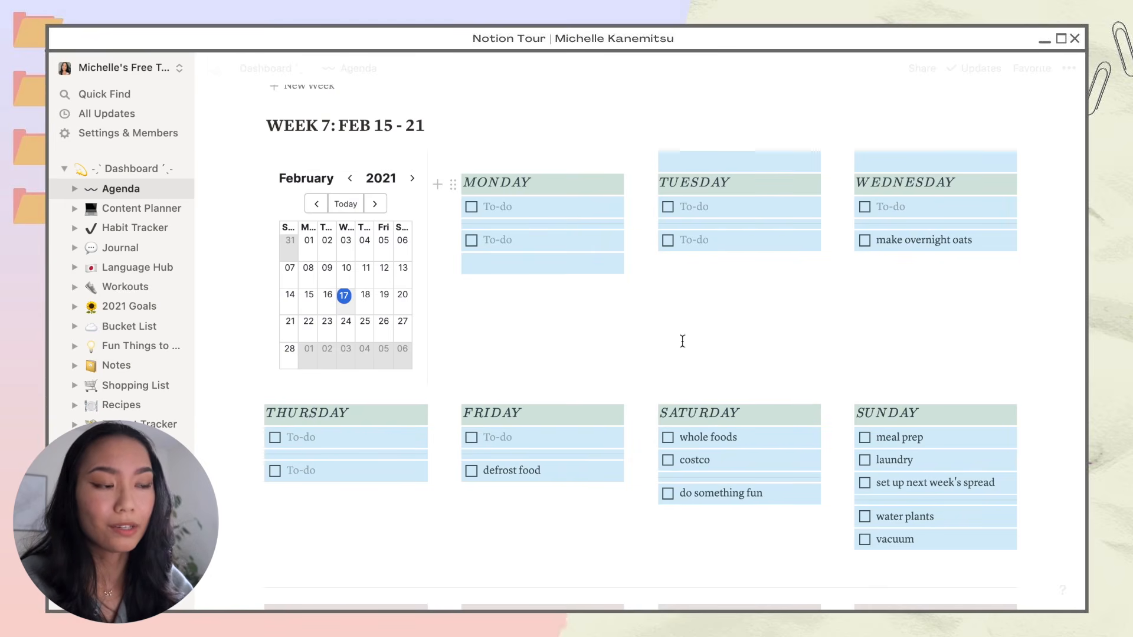
# - Open the template gallery, collapse the Personal category and look into the Design and Education categories
pyautogui.scroll(-8, 685, 345)
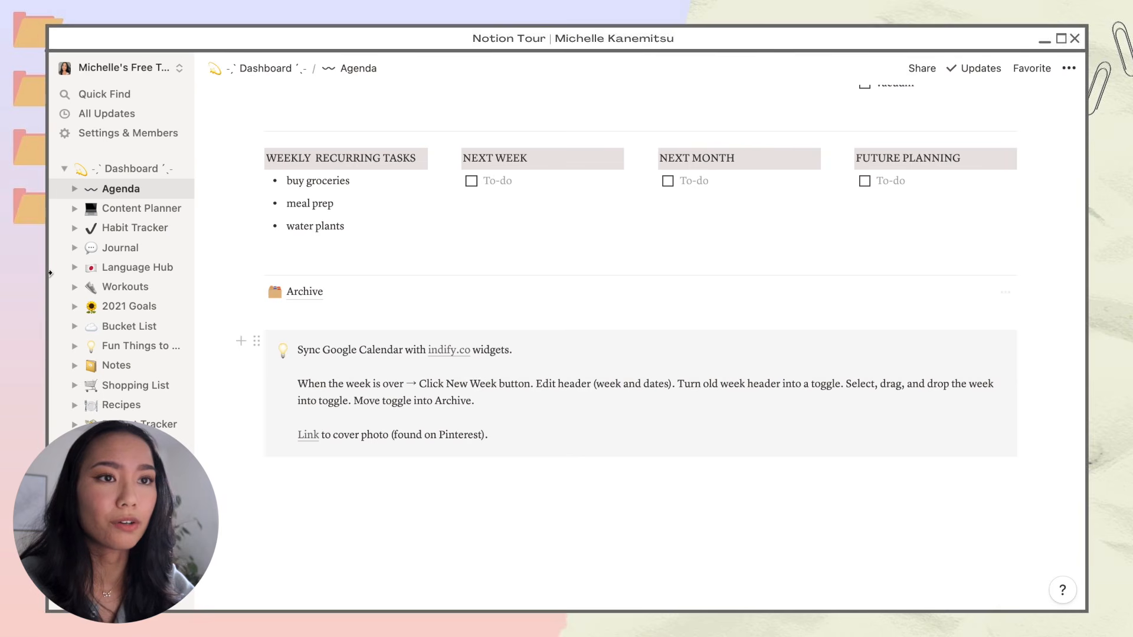
pyautogui.scroll(-1, 93, 331)
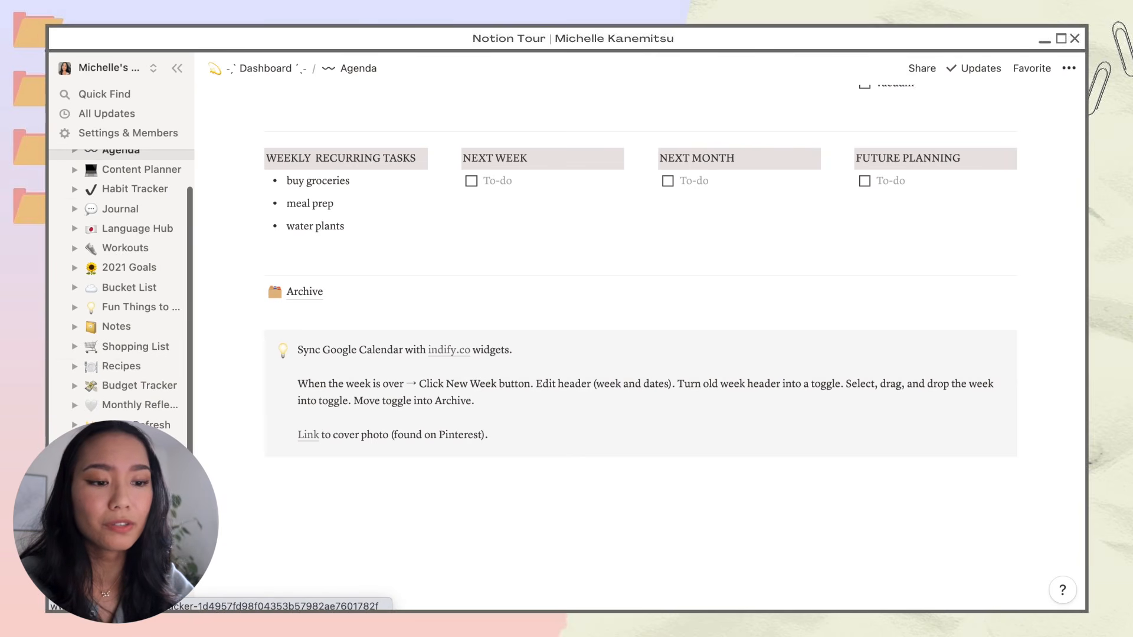
pyautogui.click(121, 519)
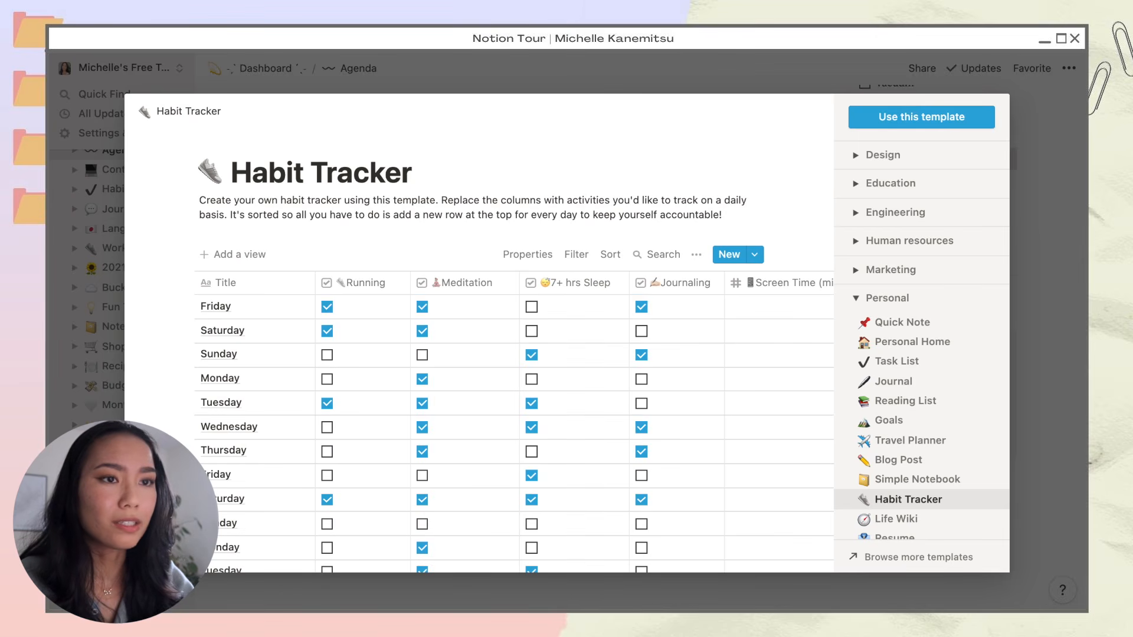
pyautogui.click(855, 299)
pyautogui.click(857, 156)
pyautogui.click(856, 155)
pyautogui.click(855, 184)
pyautogui.click(855, 183)
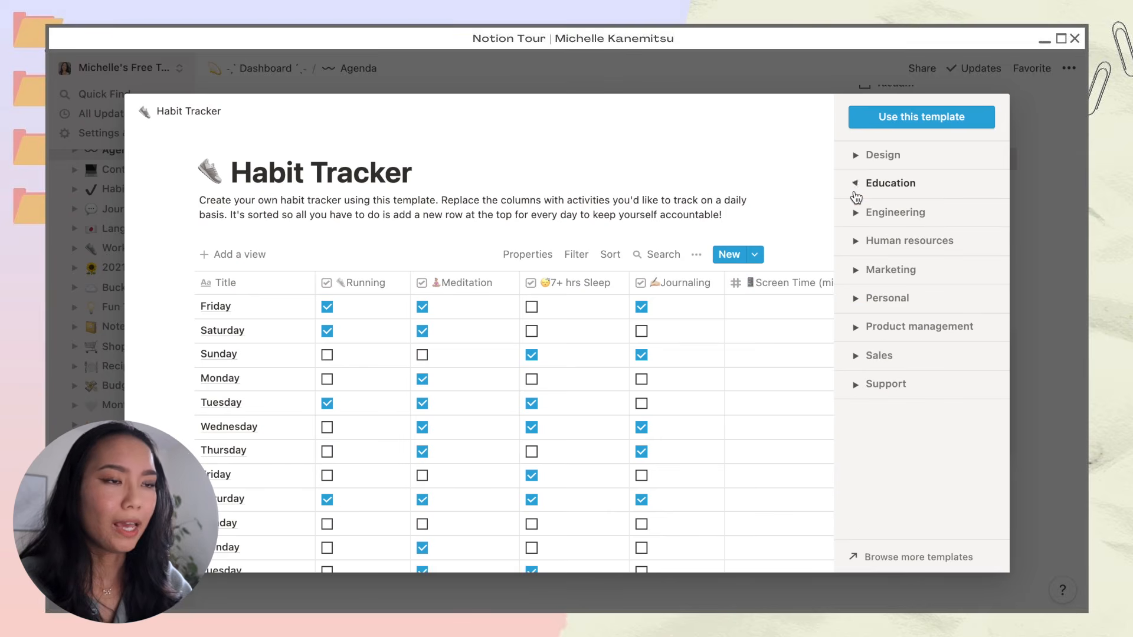
# - Expand the Human resources, Engineering and Marketing categories and browse the templates they offer
pyautogui.click(856, 241)
pyautogui.click(856, 213)
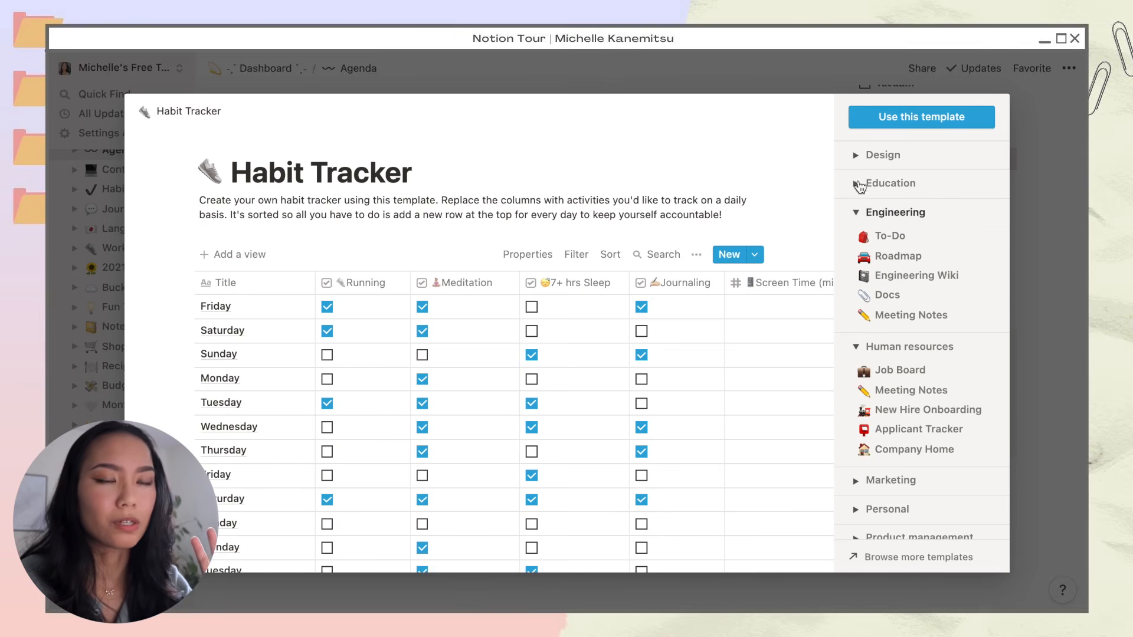
pyautogui.click(856, 156)
pyautogui.click(856, 289)
pyautogui.scroll(-8, 862, 377)
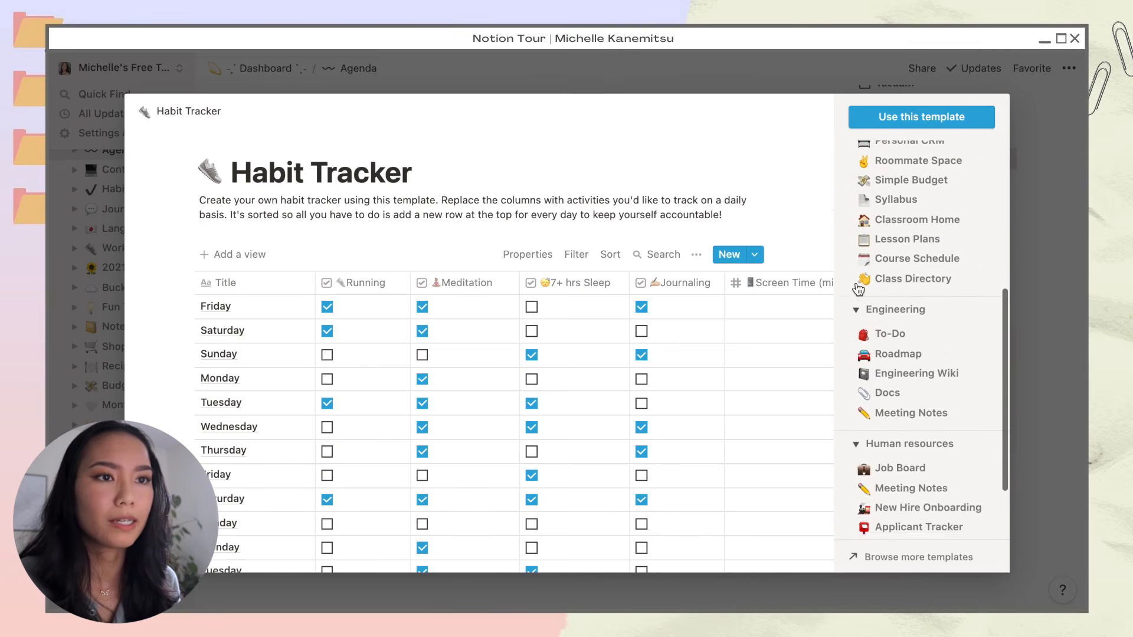
pyautogui.click(857, 411)
pyautogui.scroll(-3, 865, 412)
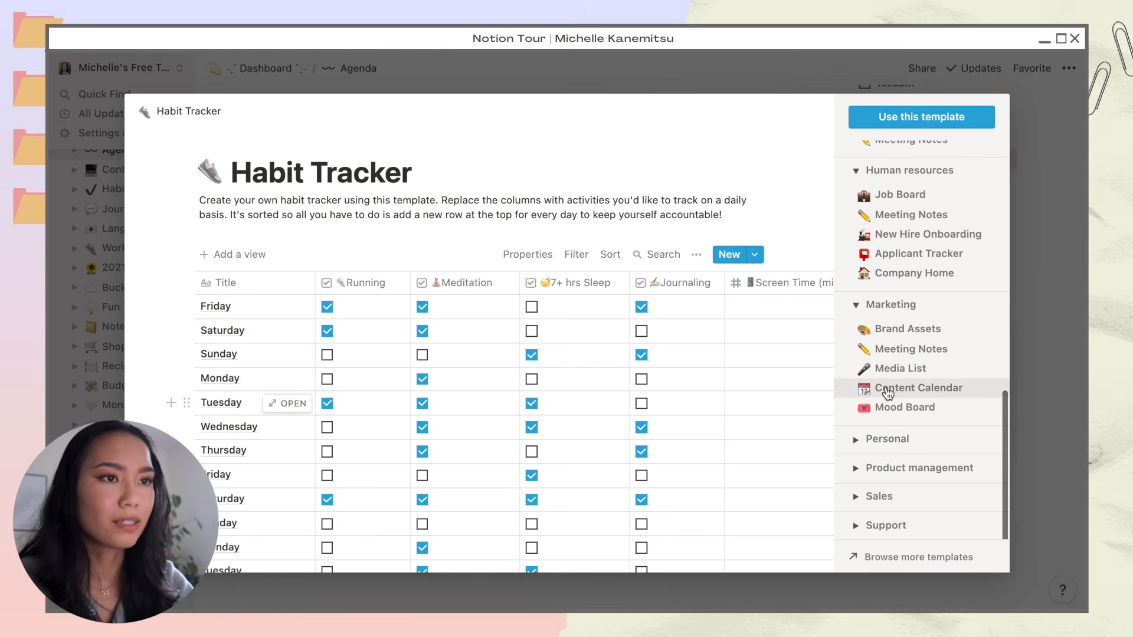
# - Preview the Content Calendar and Mood Board templates and look through the Mood Board's gallery
pyautogui.click(888, 393)
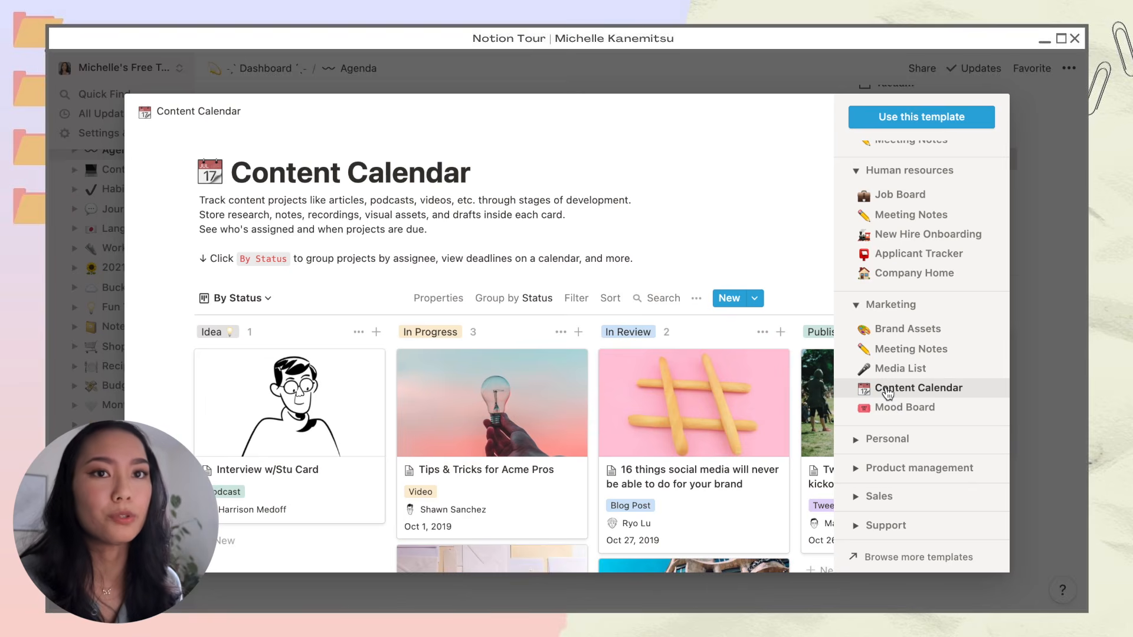
pyautogui.click(891, 407)
pyautogui.scroll(-3, 753, 359)
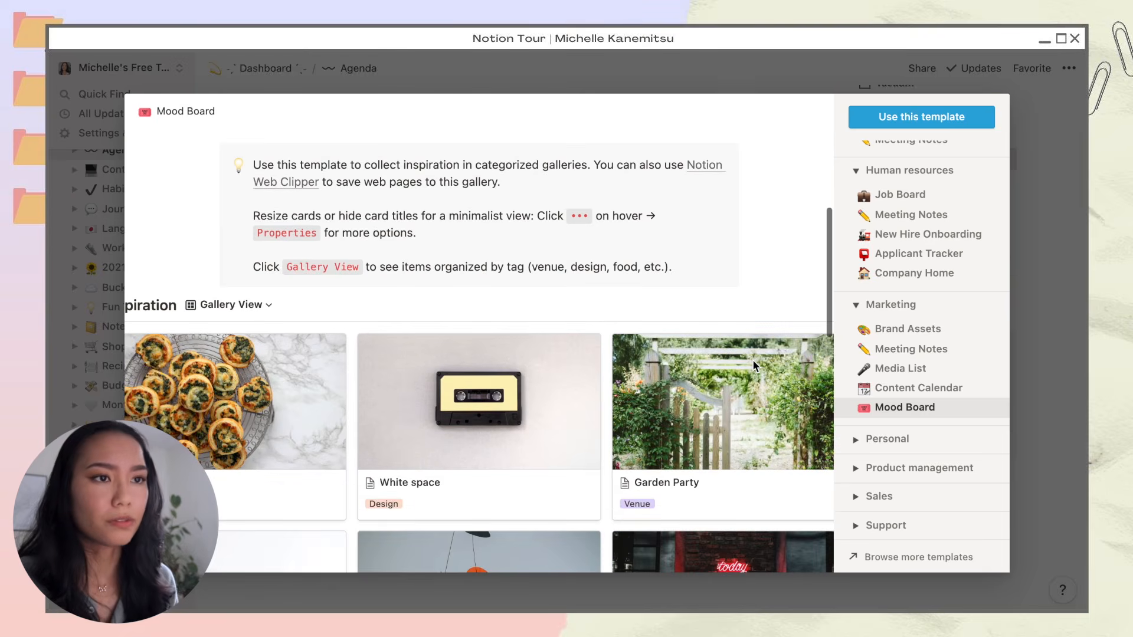
pyautogui.scroll(-6, 752, 360)
pyautogui.scroll(10, 754, 366)
# - Preview the Personal category's Journal, Simple Notebook, Habit Tracker and Weekly Agenda templates, and close the template gallery without adding one
pyautogui.click(857, 440)
pyautogui.scroll(-4, 859, 444)
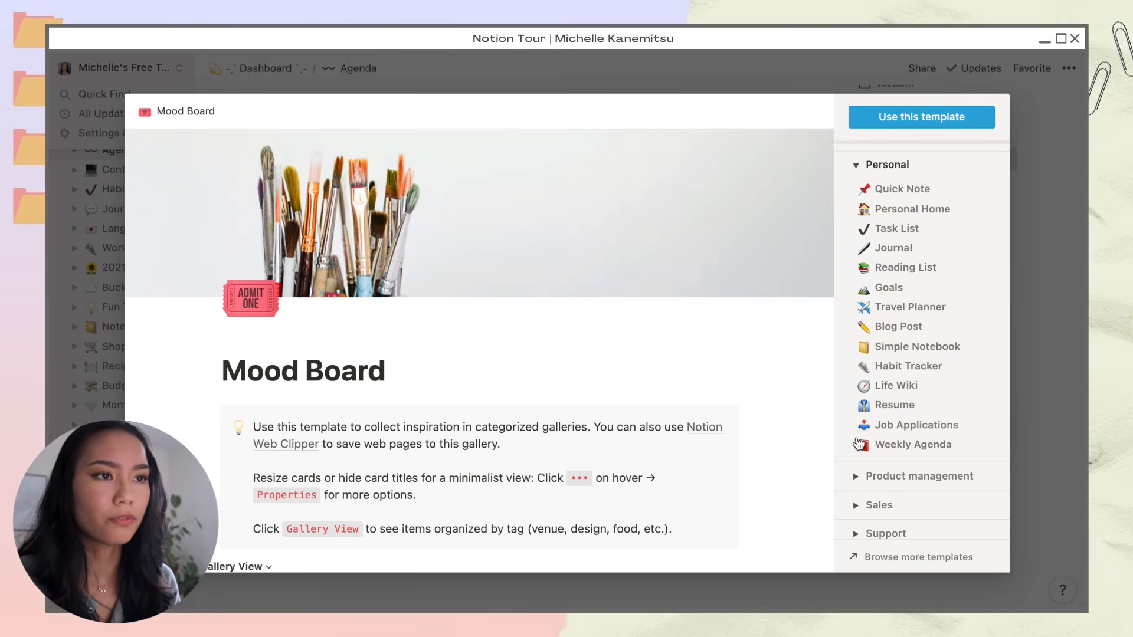
pyautogui.click(897, 249)
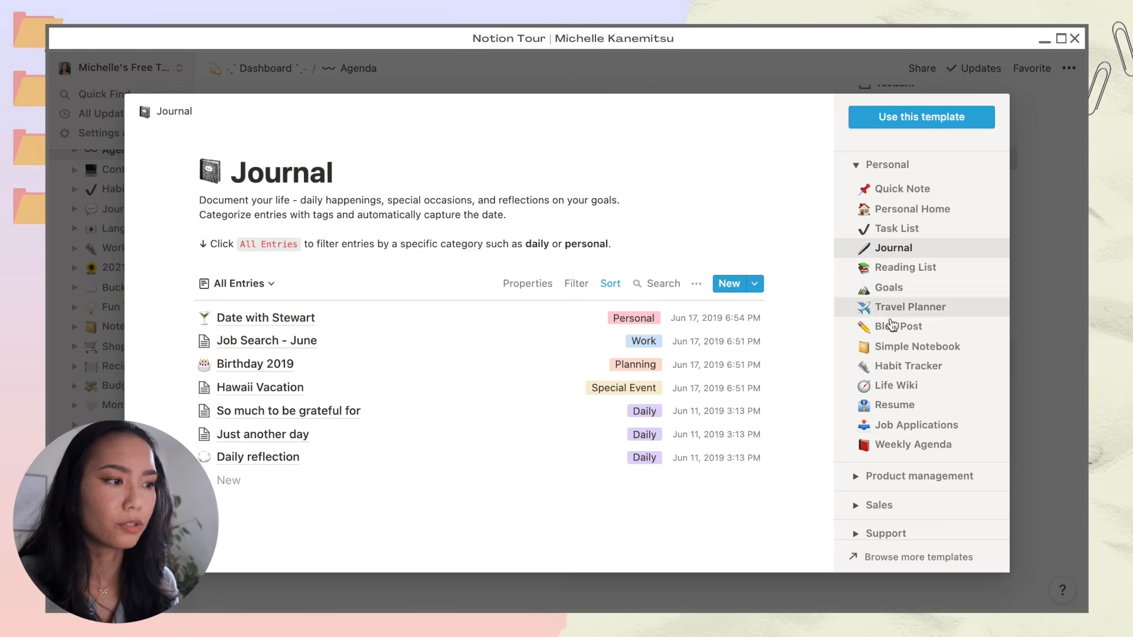
pyautogui.click(896, 346)
pyautogui.click(903, 366)
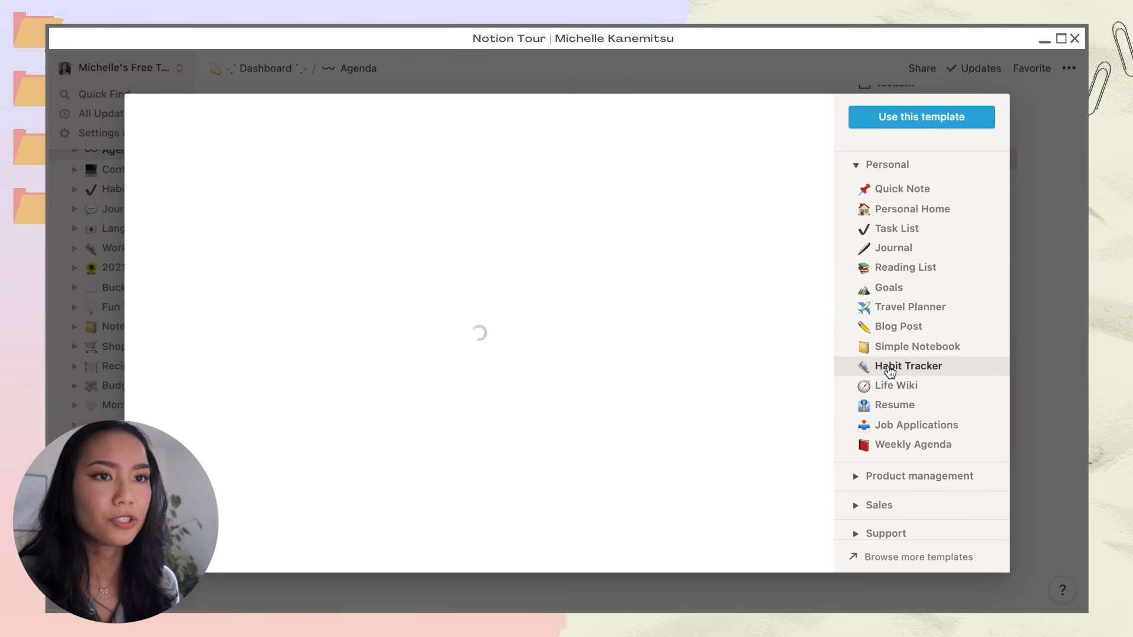
pyautogui.click(891, 447)
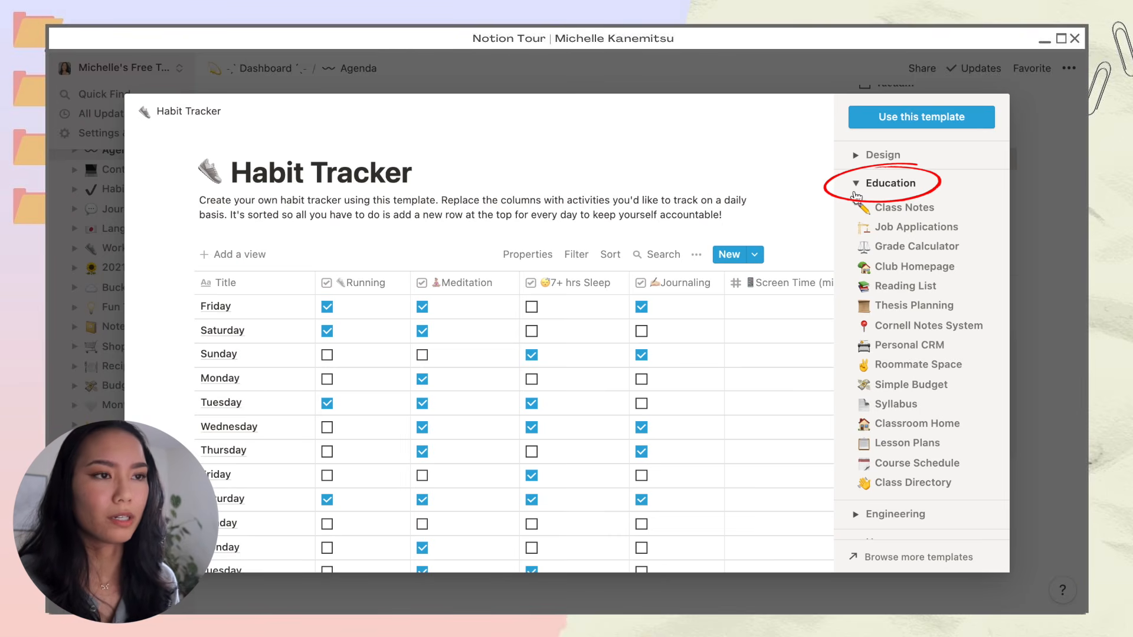
pyautogui.click(1035, 213)
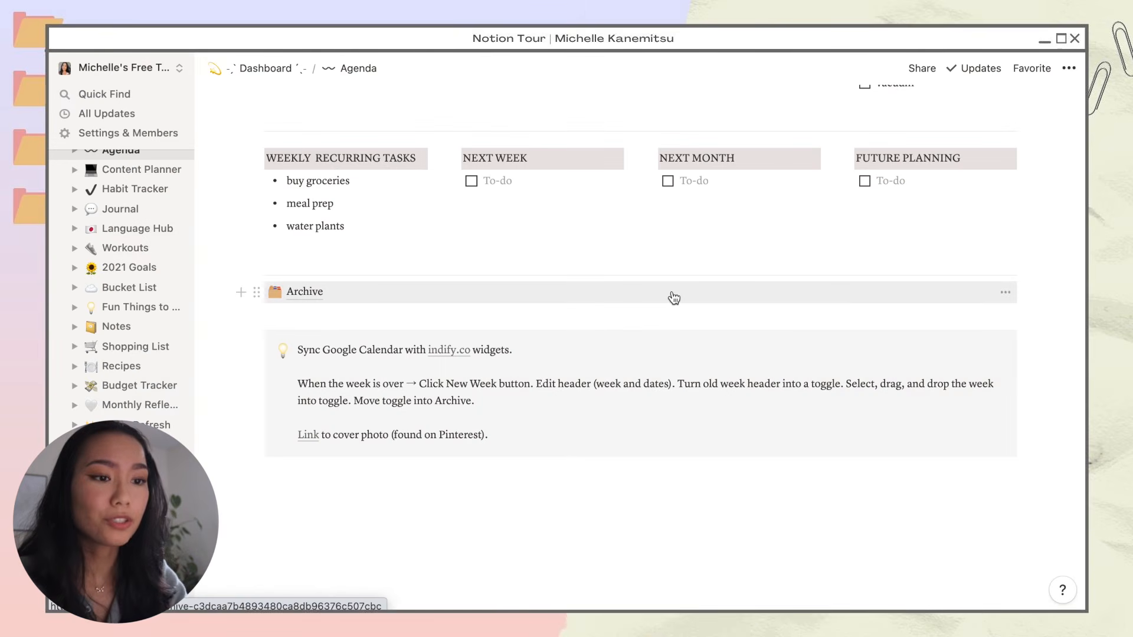
# - Open the Content Planner page and examine its Links, Collabs, Other Ideas, Content Calendar and Project Tracker sections
pyautogui.click(141, 169)
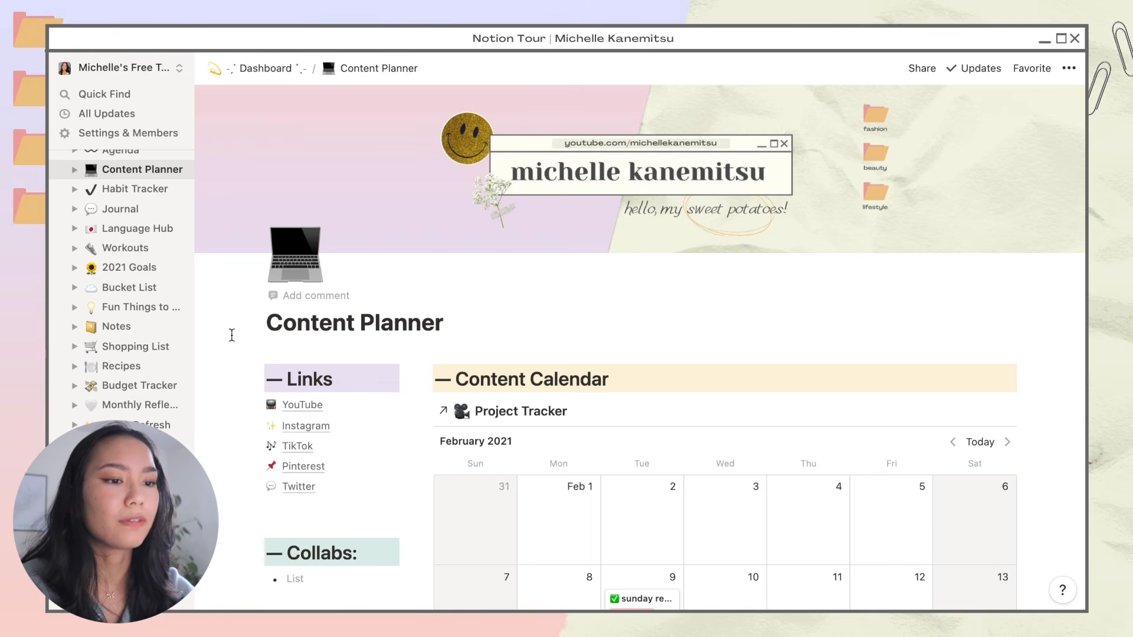
pyautogui.scroll(-4, 235, 354)
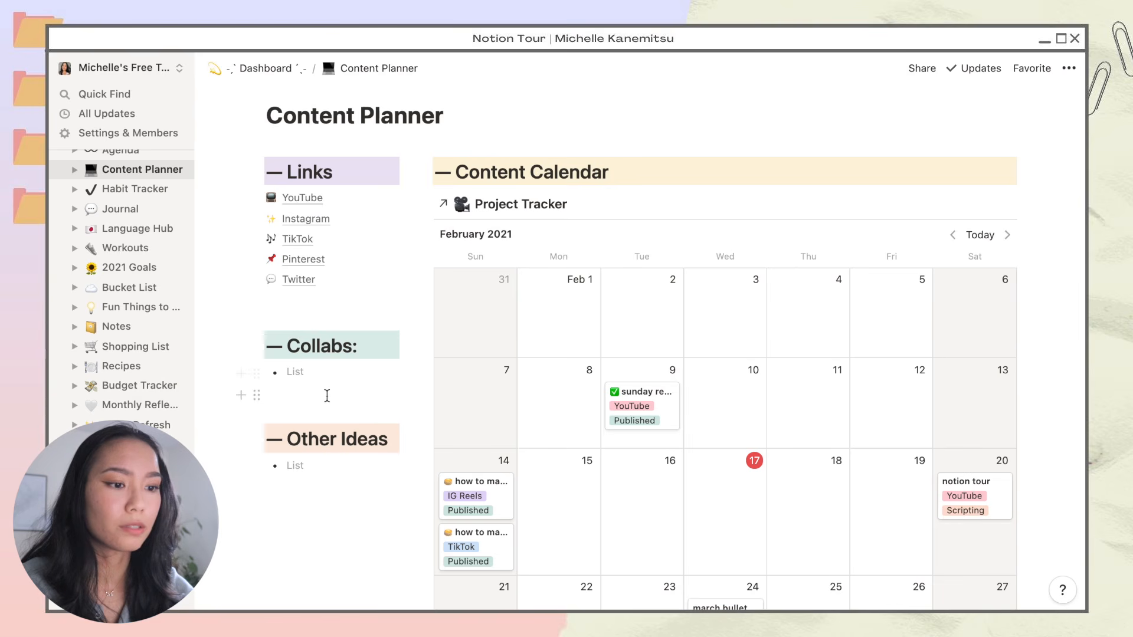
pyautogui.scroll(-2, 302, 484)
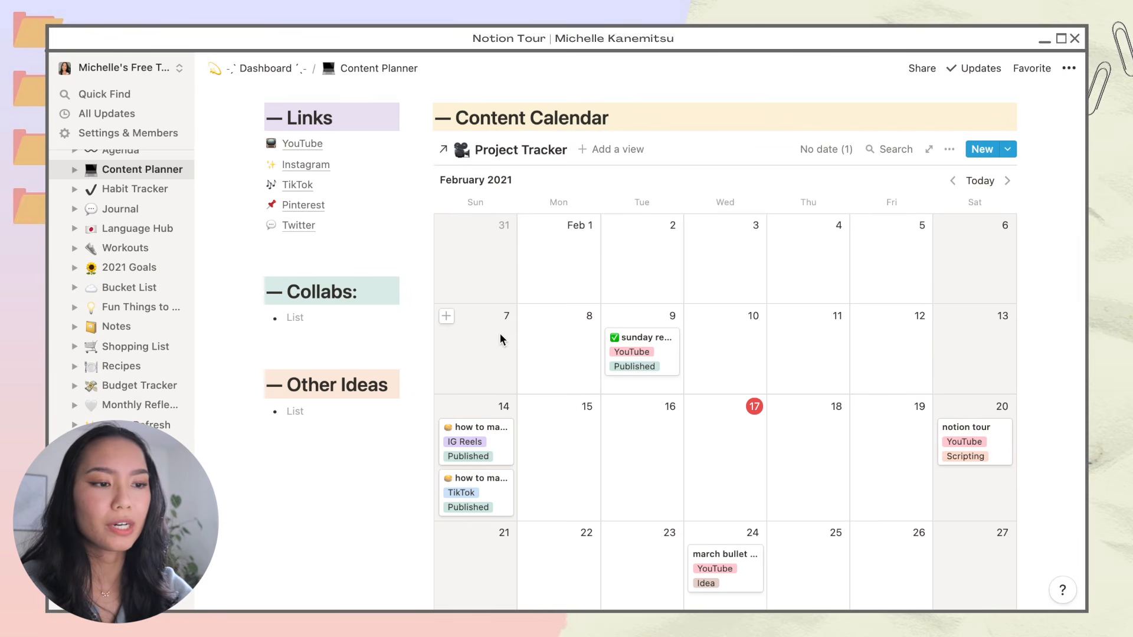
pyautogui.scroll(-1, 501, 339)
pyautogui.scroll(1, 500, 339)
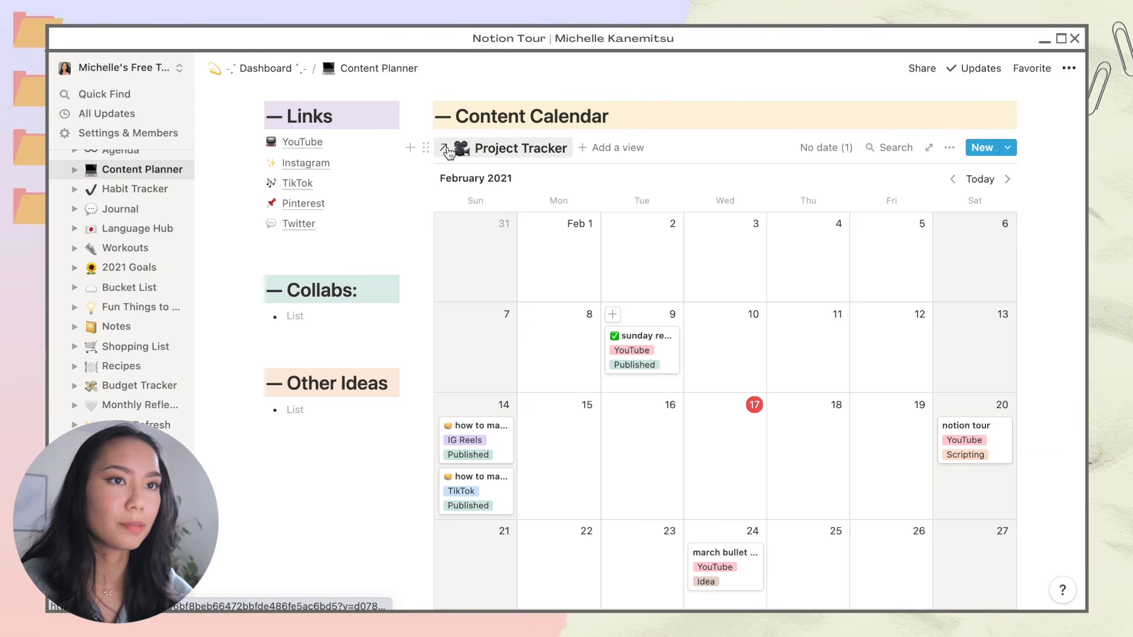
pyautogui.scroll(-6, 447, 151)
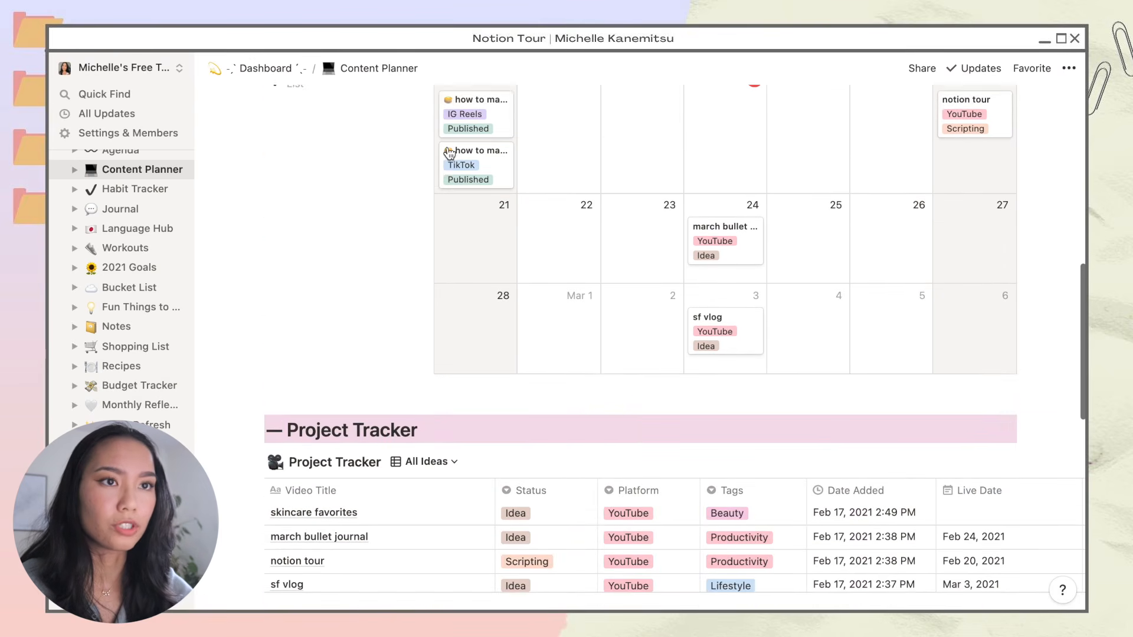
pyautogui.scroll(-2, 448, 153)
pyautogui.scroll(7, 675, 422)
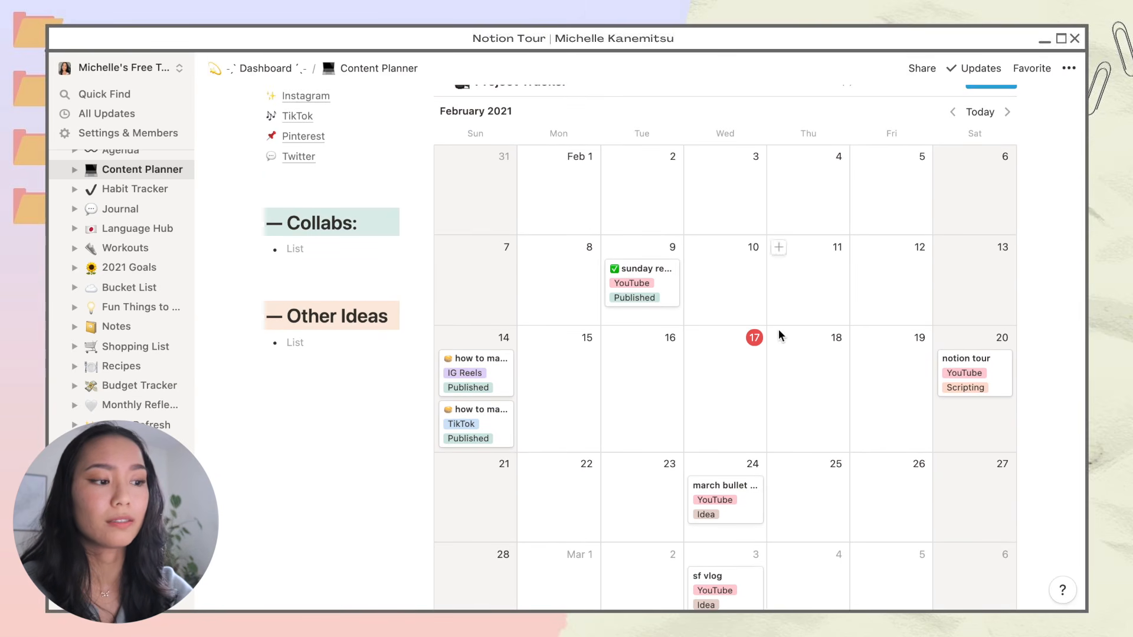
# - Open the skincare favorites entry in the Project Tracker table and set its Live Date to Feb 27, 2021
pyautogui.scroll(-8, 780, 337)
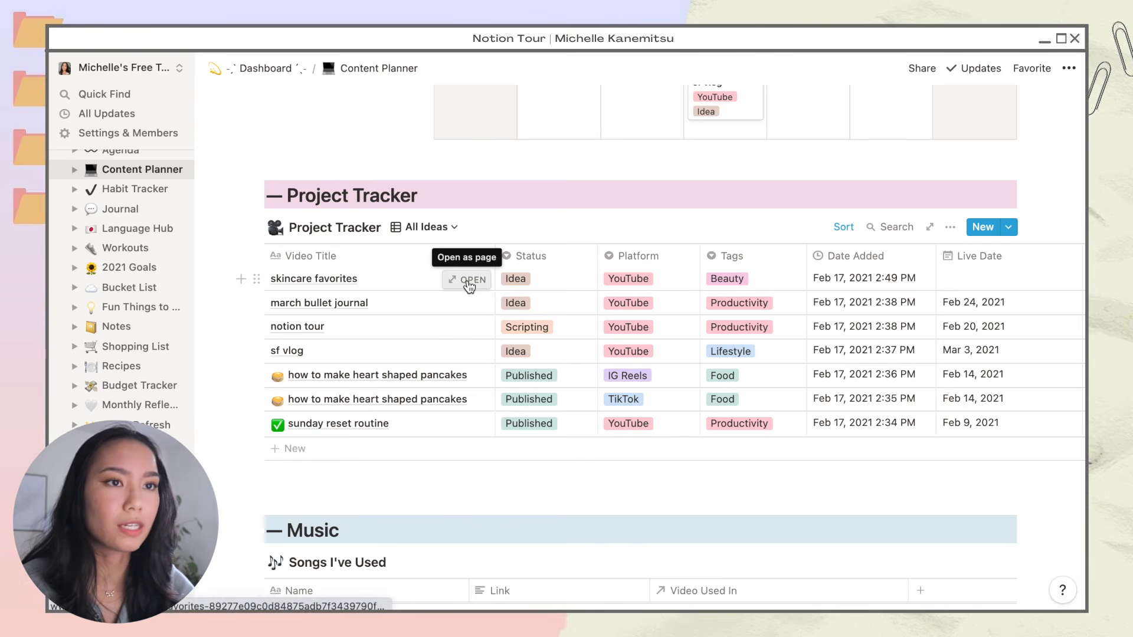
pyautogui.click(469, 278)
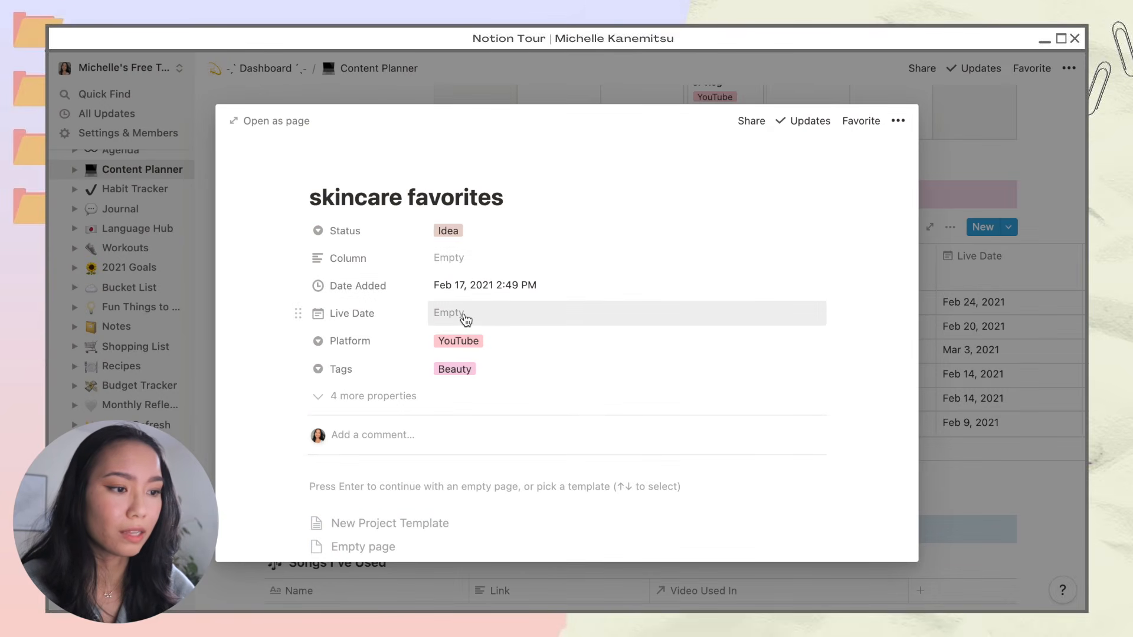
pyautogui.click(466, 317)
pyautogui.click(596, 375)
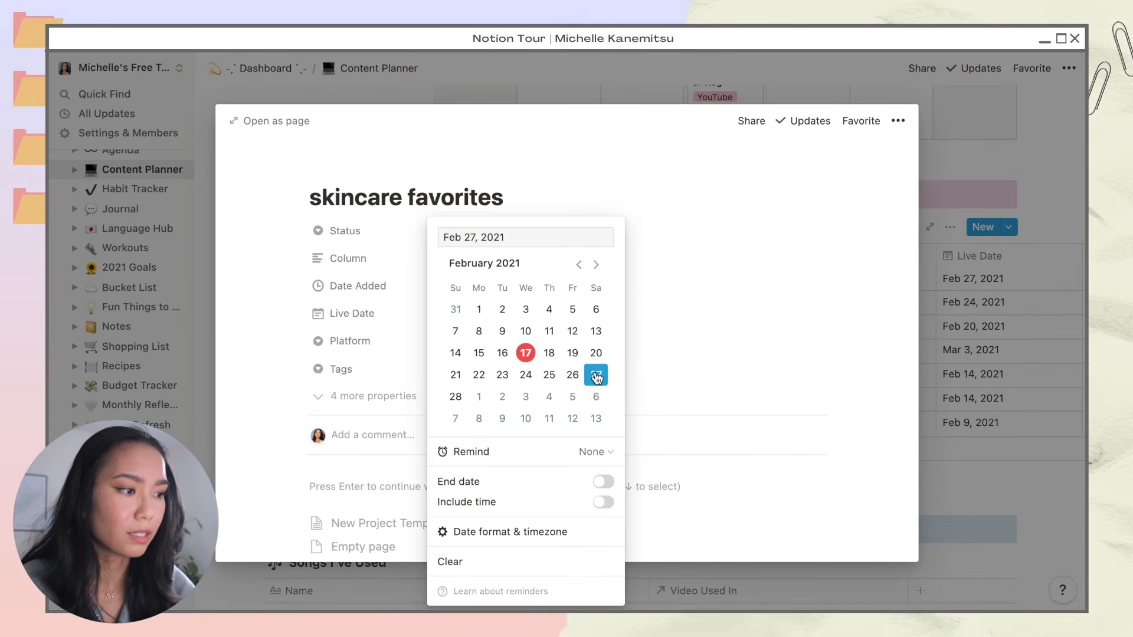
# - Apply the New Project Template to the skincare favorites entry and look through its goal, title, thumbnail and research sections
pyautogui.click(1017, 347)
pyautogui.scroll(-3, 469, 289)
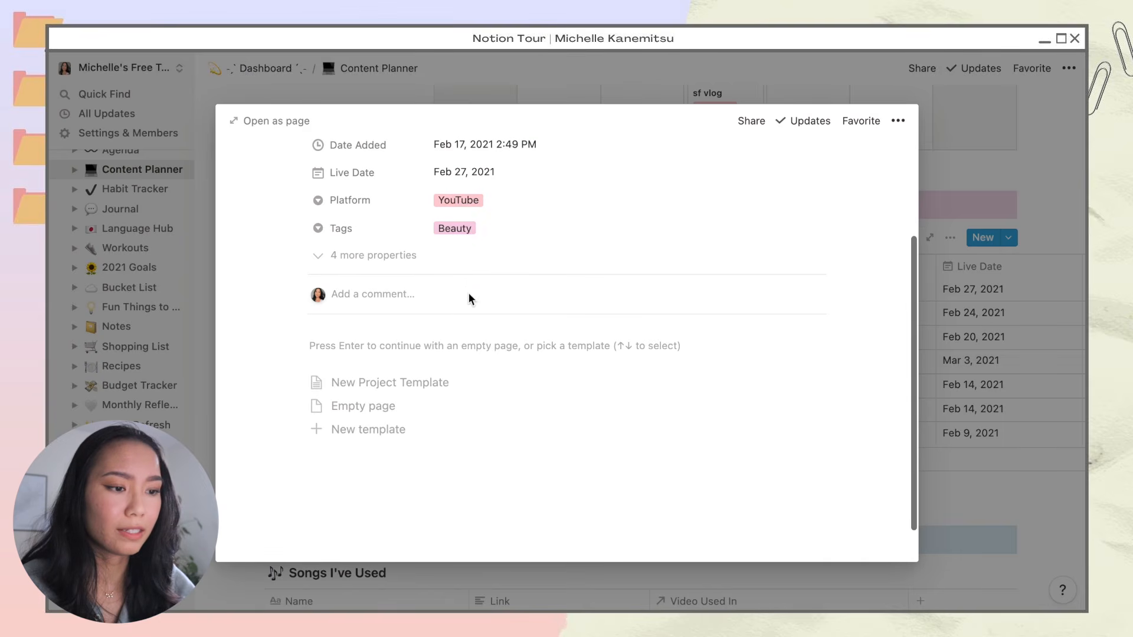
pyautogui.click(405, 385)
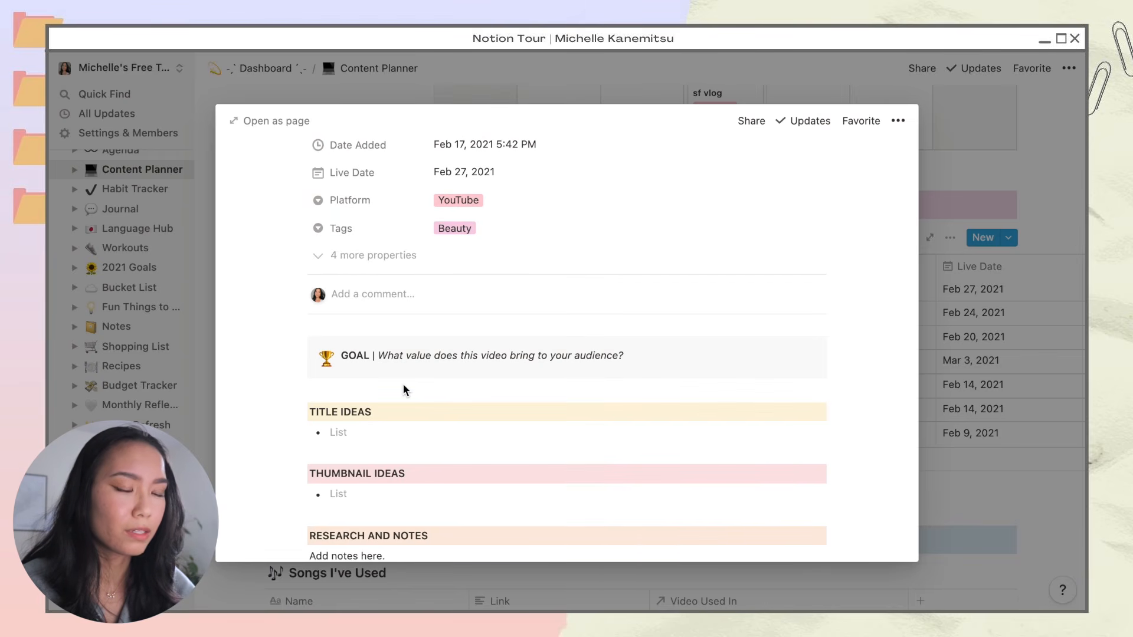
pyautogui.scroll(-5, 403, 387)
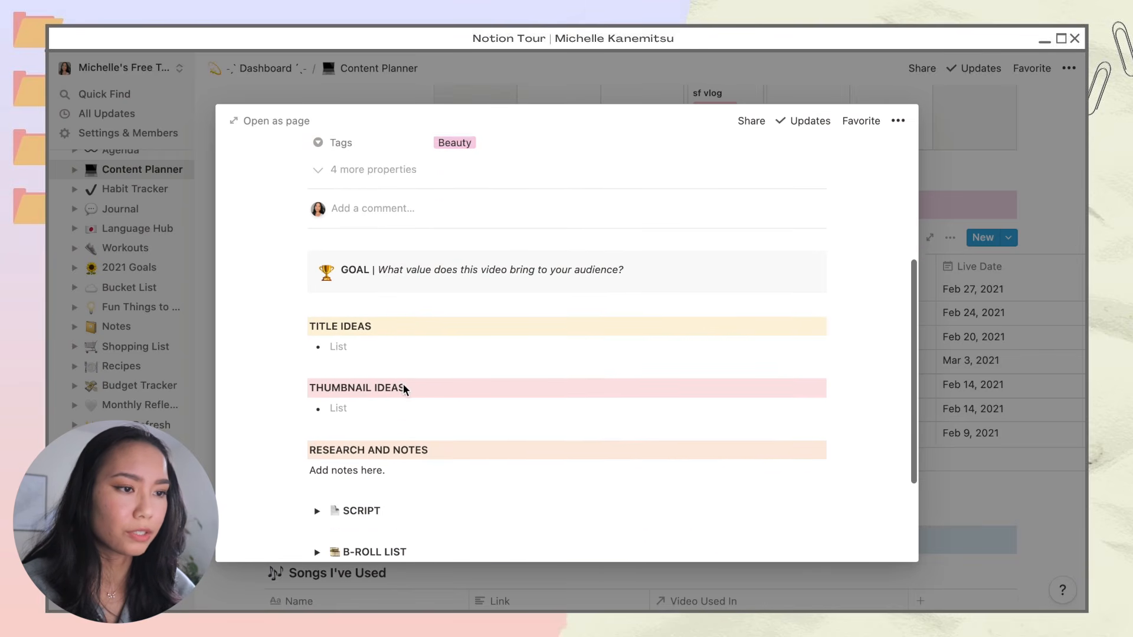
pyautogui.scroll(-2, 404, 389)
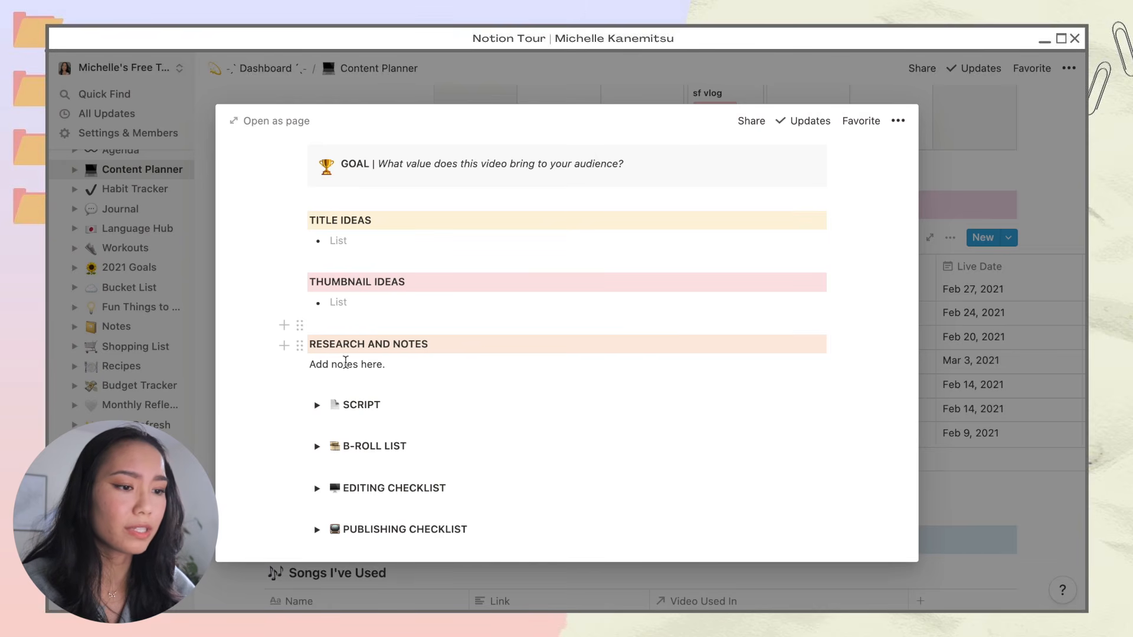
pyautogui.scroll(-1, 396, 373)
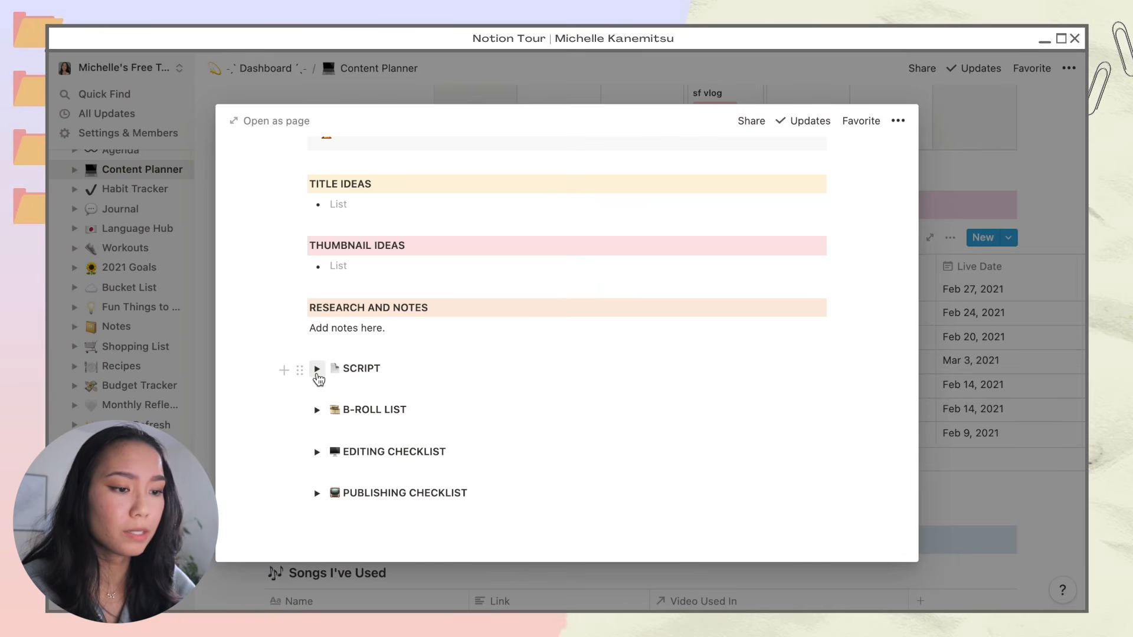
# - Expand the template's Script, B-Roll List, Editing Checklist and Publishing Checklist sections, and close the skincare favorites entry
pyautogui.click(317, 370)
pyautogui.click(317, 431)
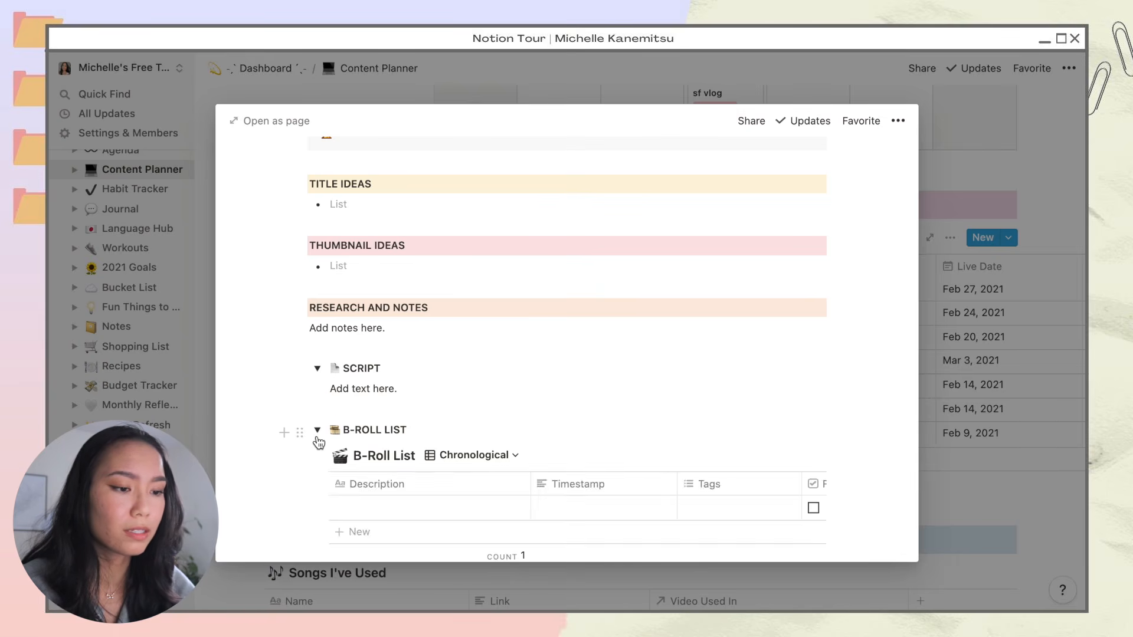
pyautogui.scroll(-4, 319, 443)
pyautogui.click(317, 453)
pyautogui.scroll(-3, 318, 472)
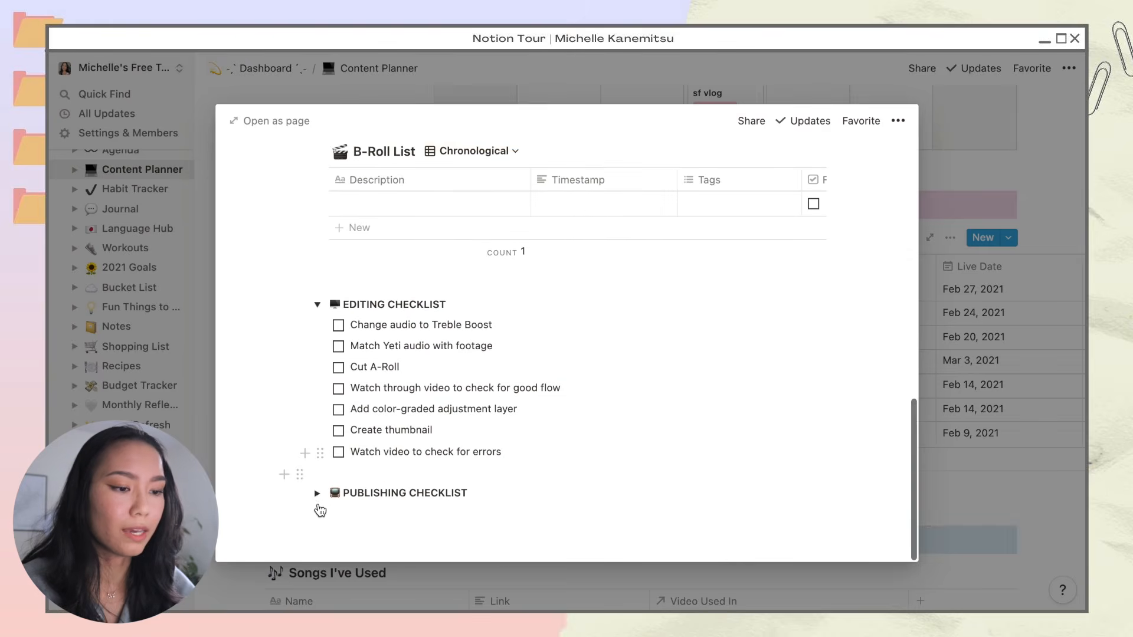
pyautogui.click(317, 495)
pyautogui.scroll(-5, 320, 498)
pyautogui.scroll(15, 318, 497)
pyautogui.click(962, 318)
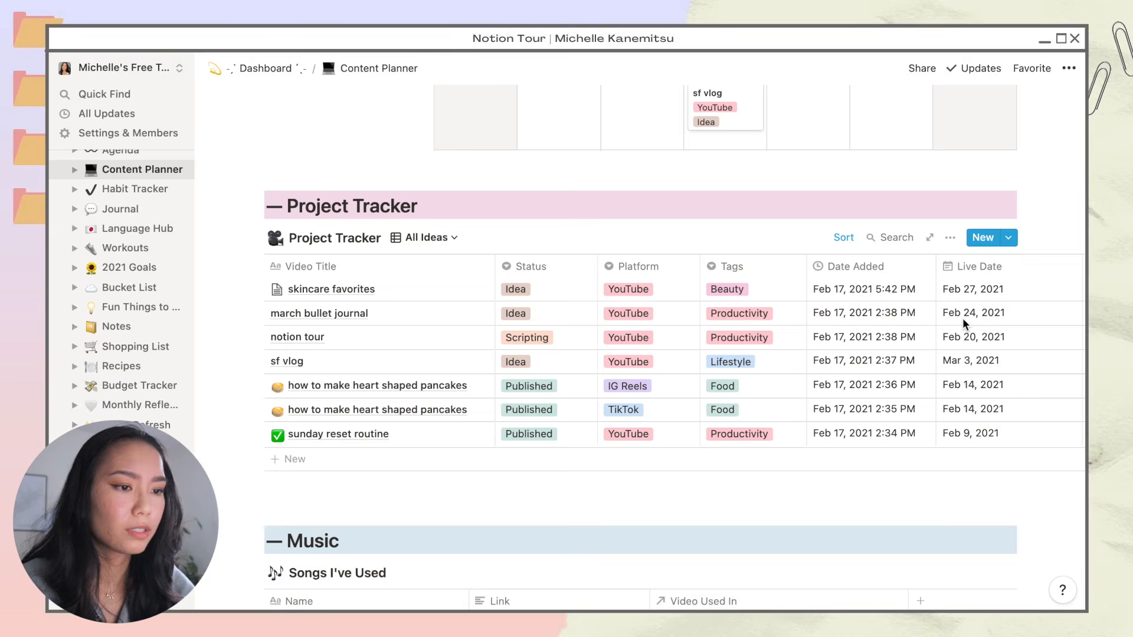
# - View the Songs I've Used table in the Content Planner's Music section
pyautogui.scroll(-5, 962, 318)
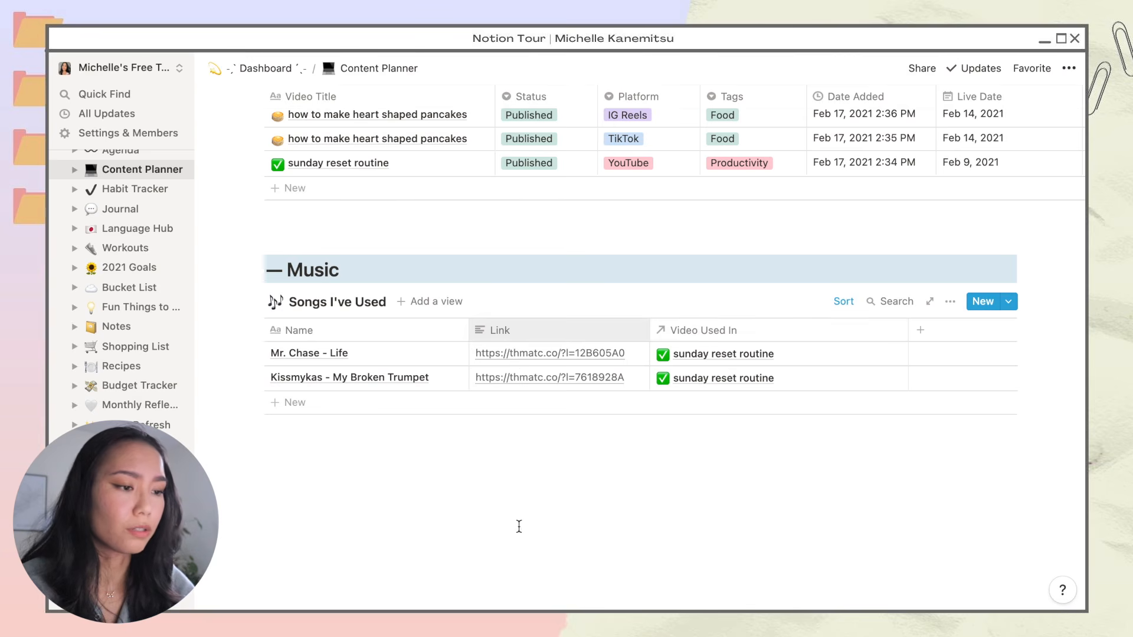
pyautogui.scroll(15, 252, 295)
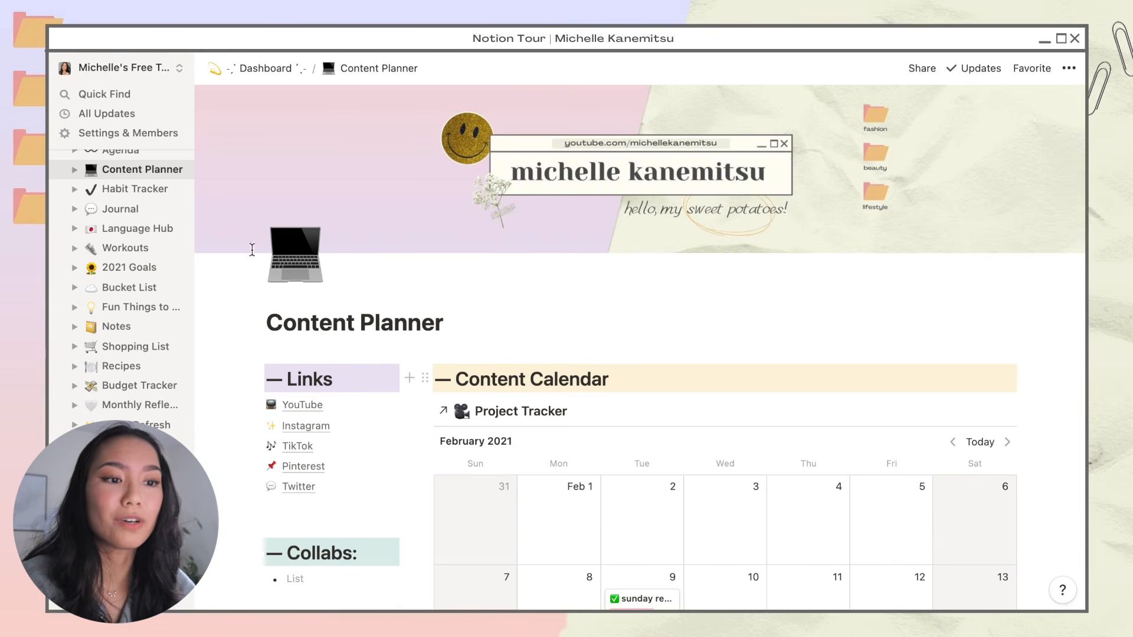
# - Open the Habit Tracker page and compare its February table with Notion's own Habit Tracker template, closing the preview without adding it
pyautogui.click(112, 188)
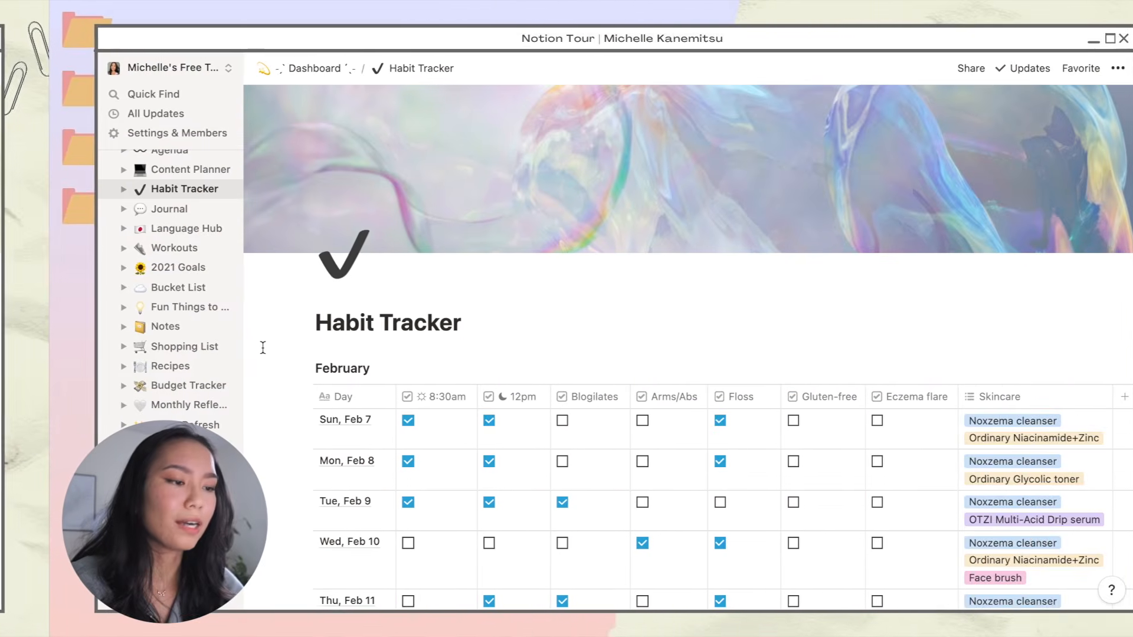
pyautogui.scroll(-4, 262, 348)
pyautogui.scroll(-3, 214, 348)
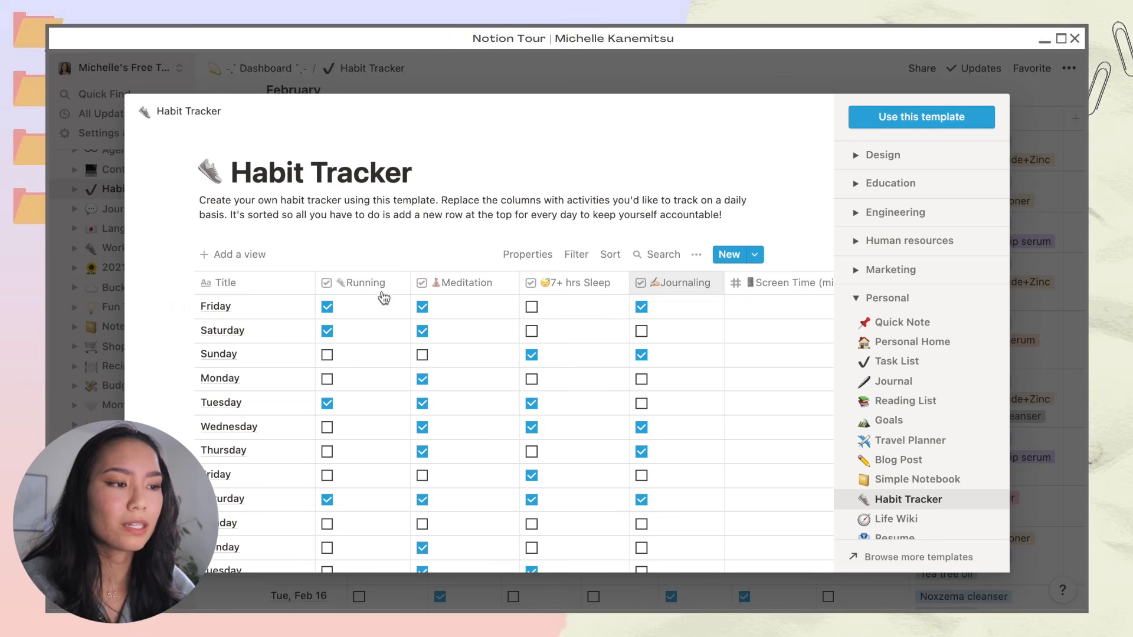
pyautogui.click(1049, 281)
pyautogui.scroll(1, 791, 266)
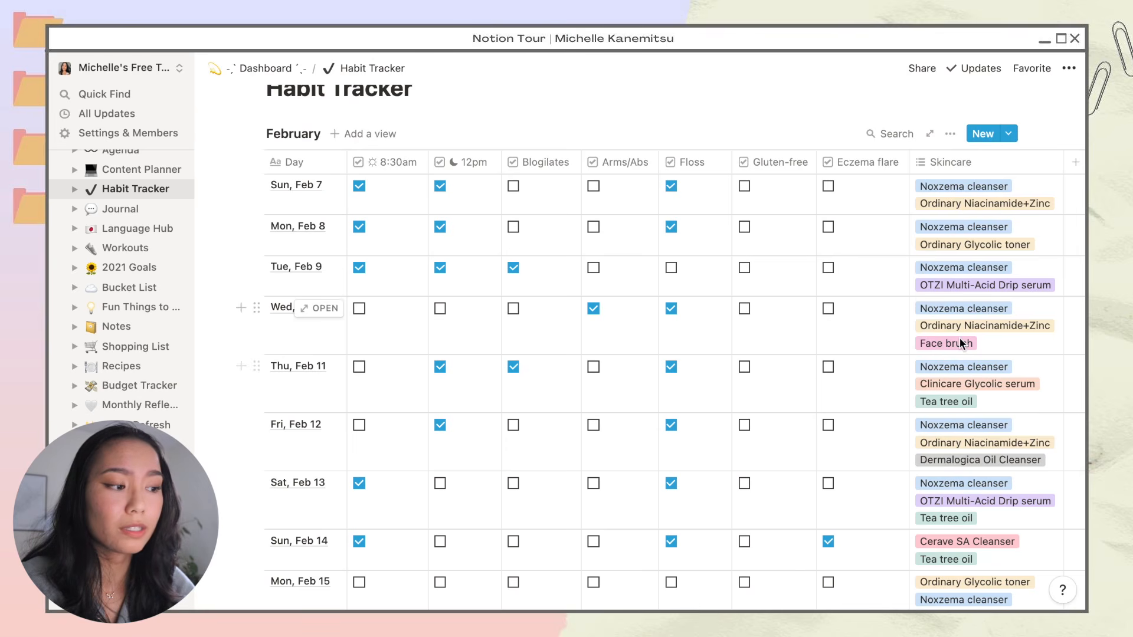
# - Examine the February habit table's daily checkboxes and Skincare tags, and the Archives section and monthly note below it
pyautogui.scroll(-2, 958, 337)
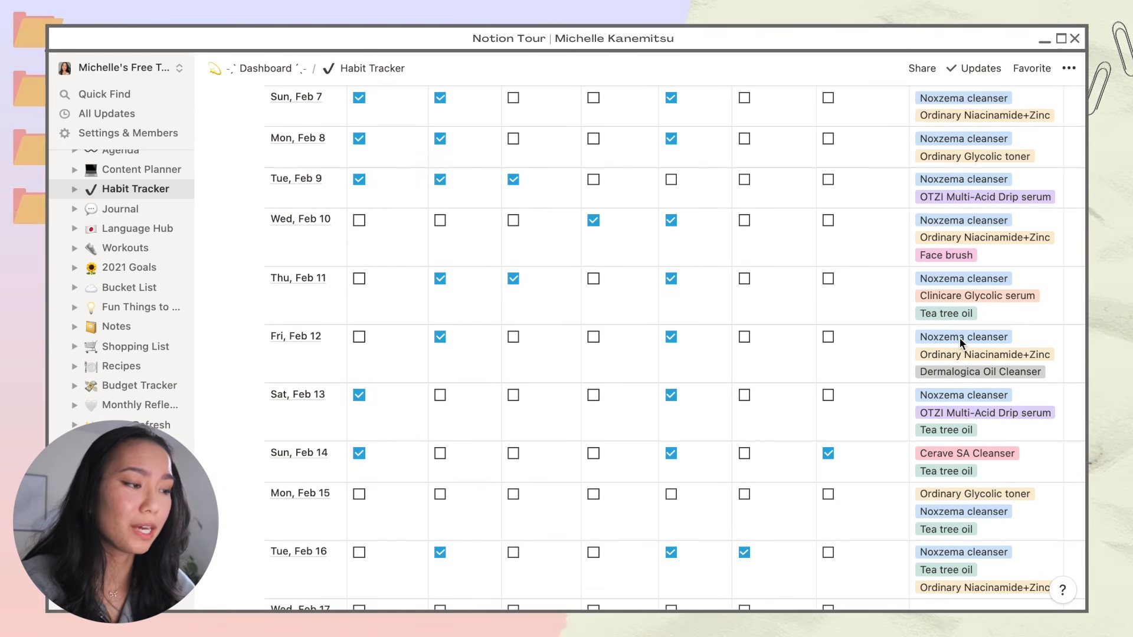
pyautogui.scroll(6, 960, 342)
pyautogui.scroll(-4, 959, 343)
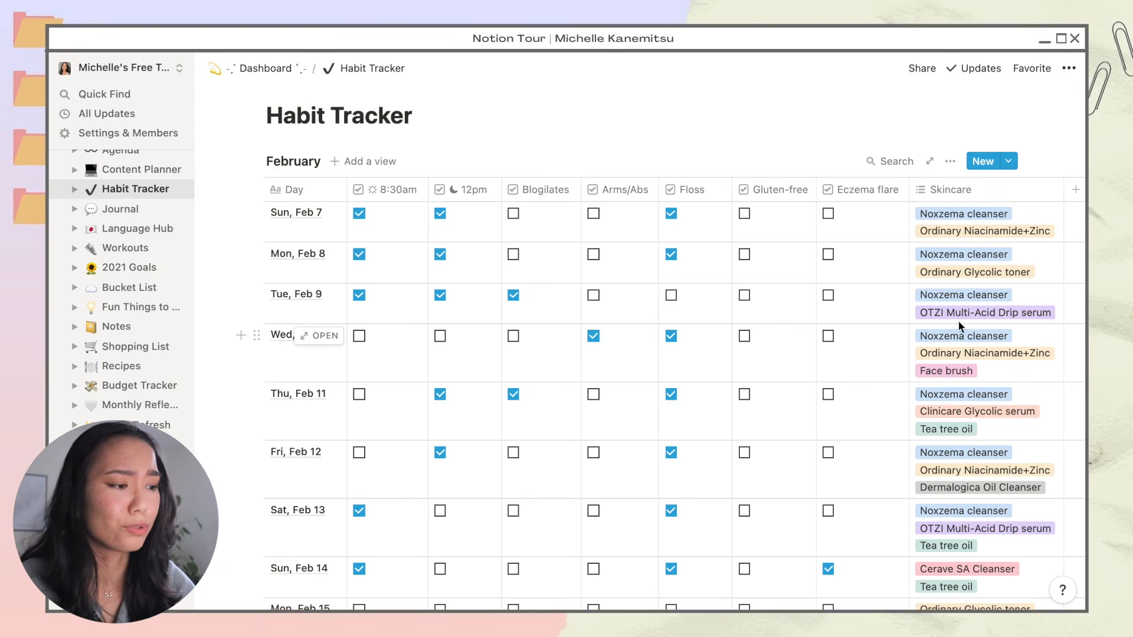
pyautogui.scroll(-4, 962, 391)
pyautogui.scroll(2, 962, 392)
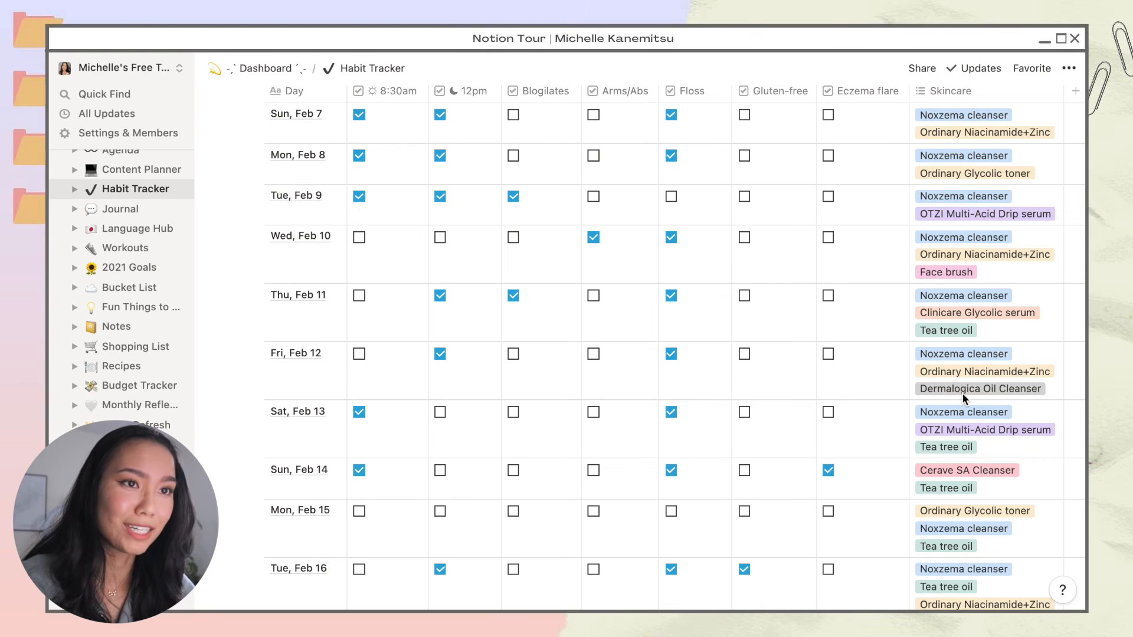
pyautogui.scroll(5, 962, 392)
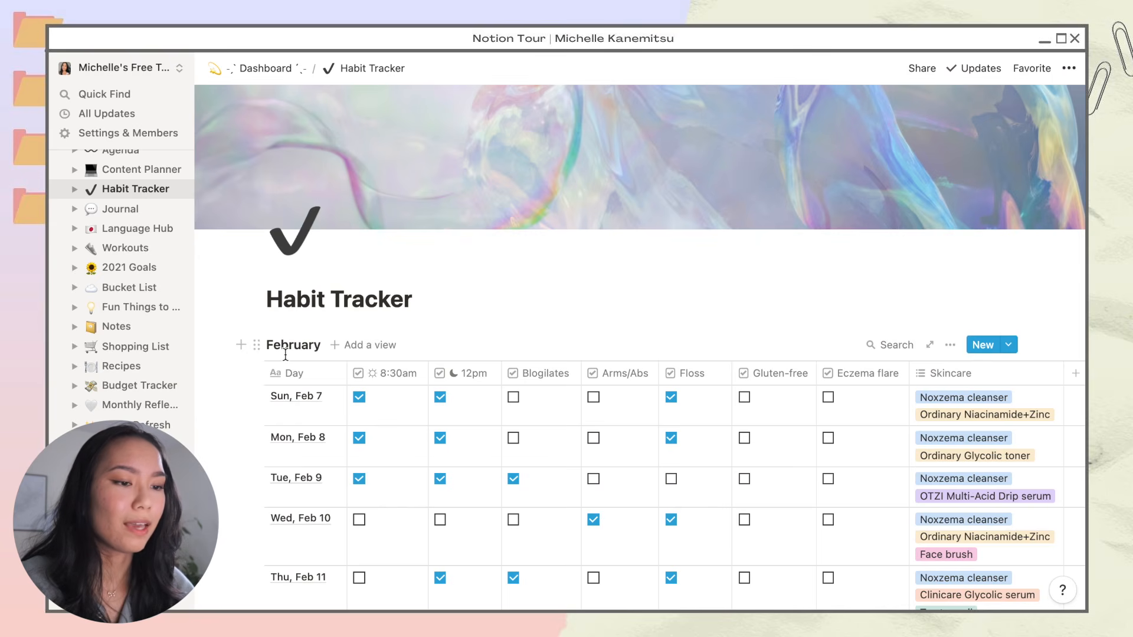
pyautogui.scroll(-15, 285, 354)
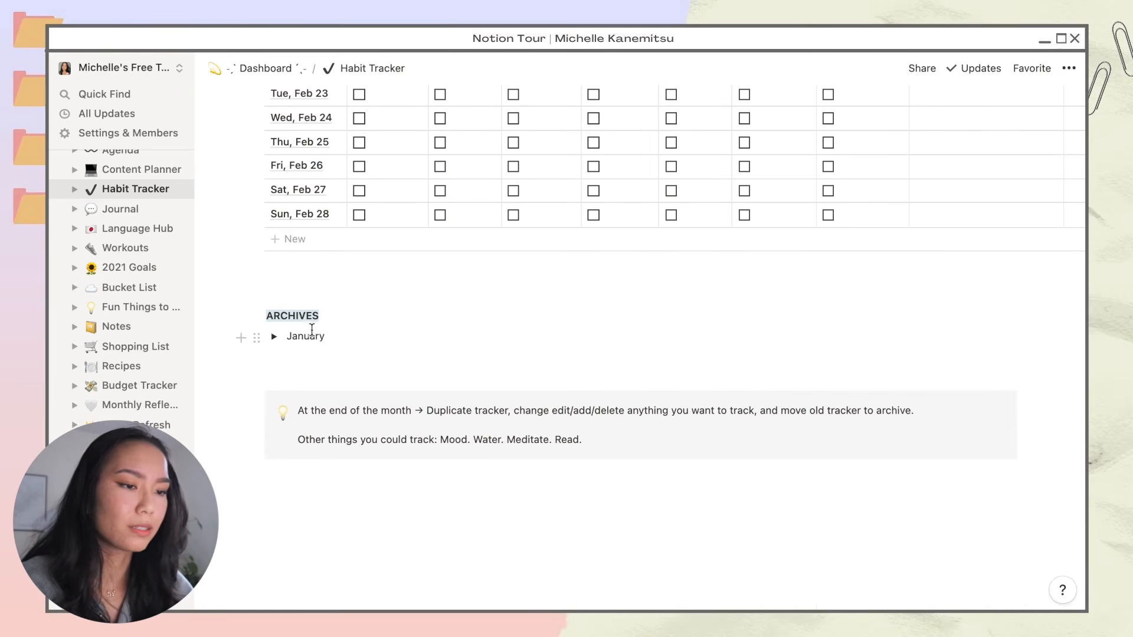
pyautogui.scroll(15, 414, 301)
# - Open the Journal page and view its font style and page width options, closing them without a change
pyautogui.click(159, 208)
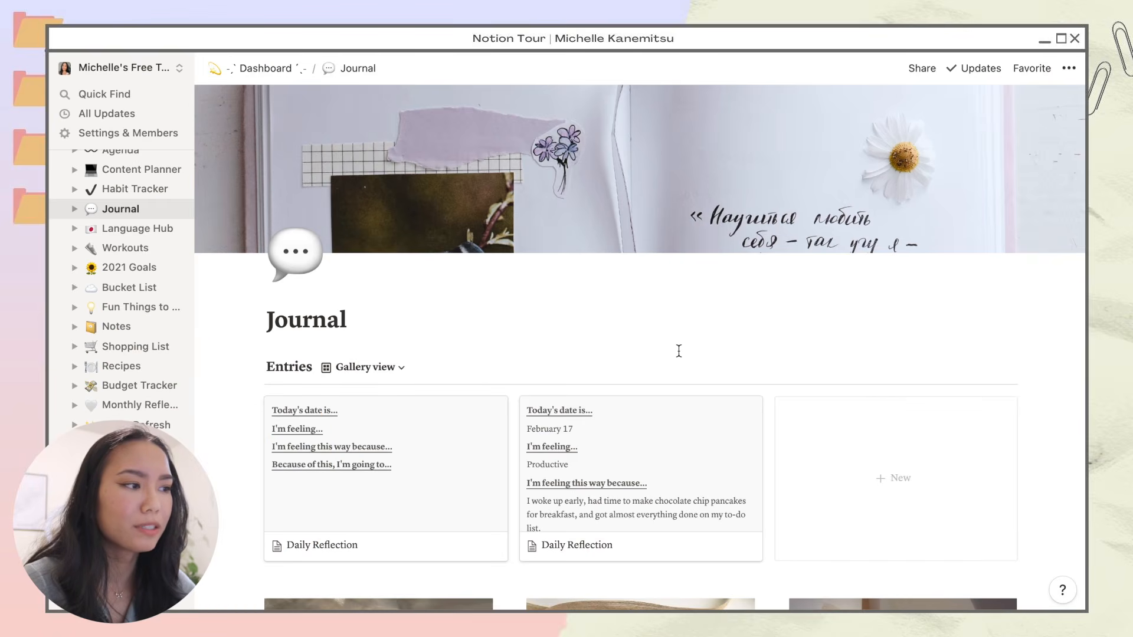
pyautogui.click(1070, 69)
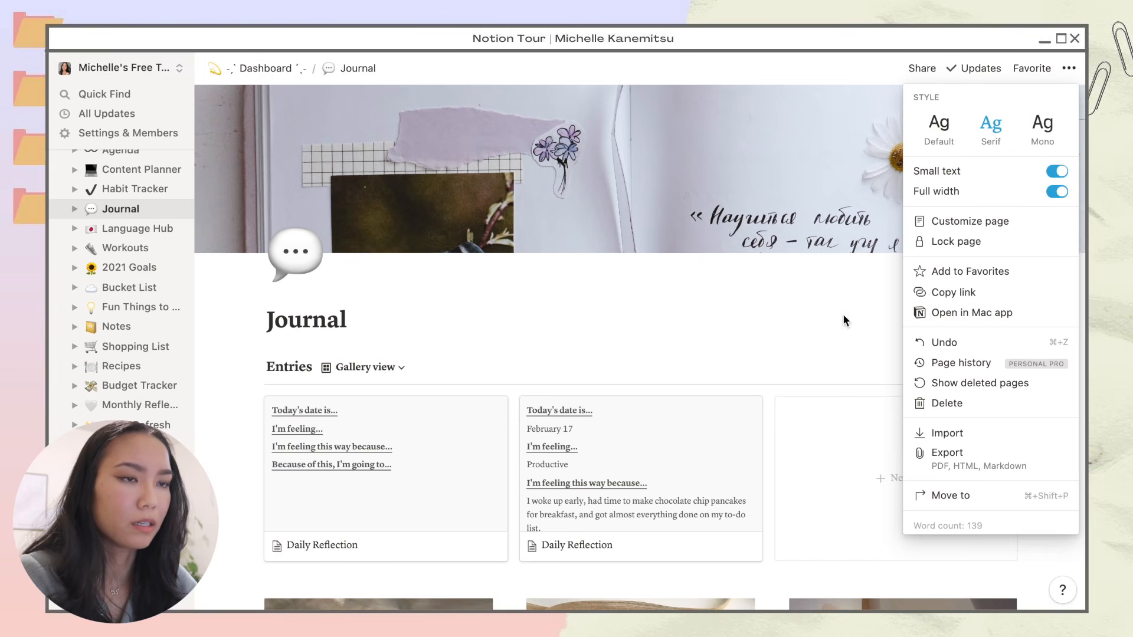
pyautogui.click(734, 357)
# - Create a journal entry from the New 'Daily Reflection' Entry template with the title Daily Reflection
pyautogui.scroll(-1, 734, 352)
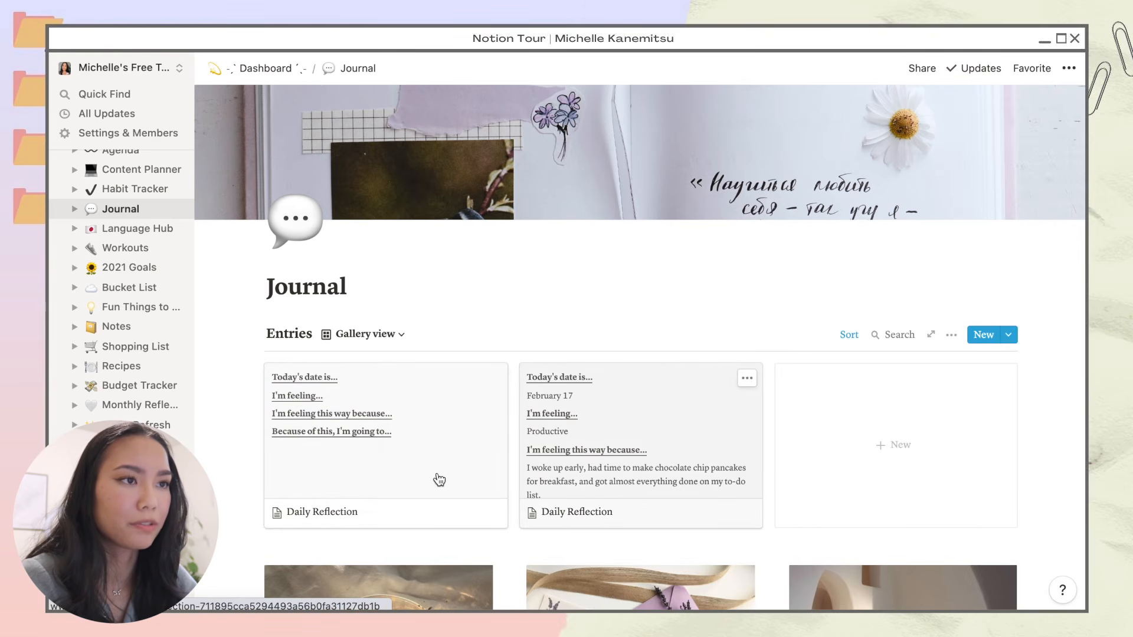
pyautogui.scroll(-2, 632, 311)
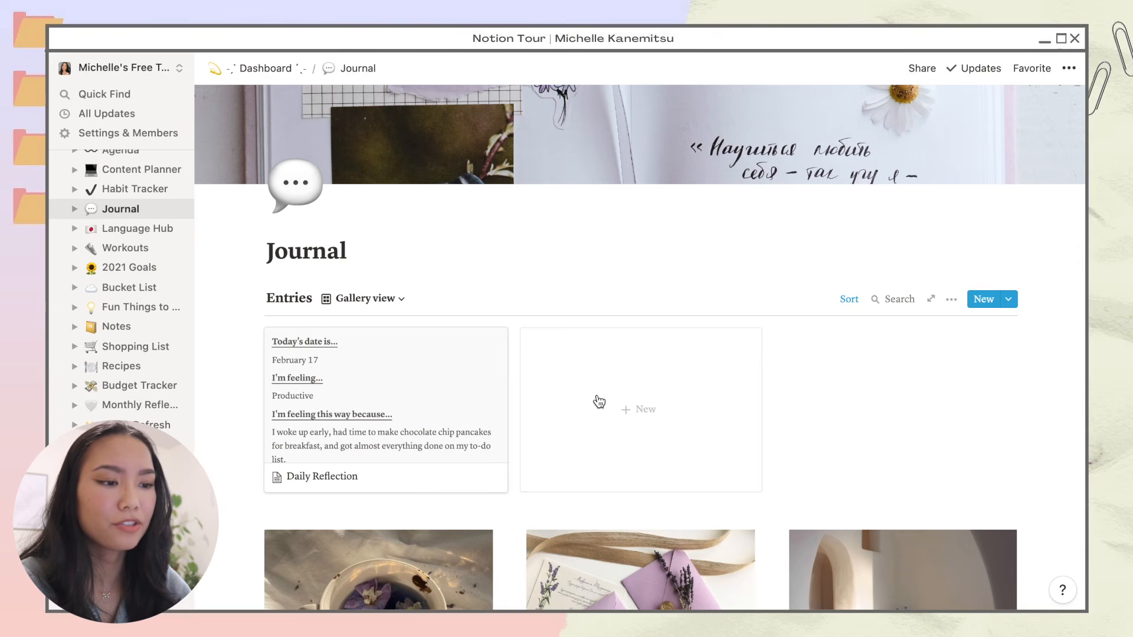
pyautogui.click(598, 400)
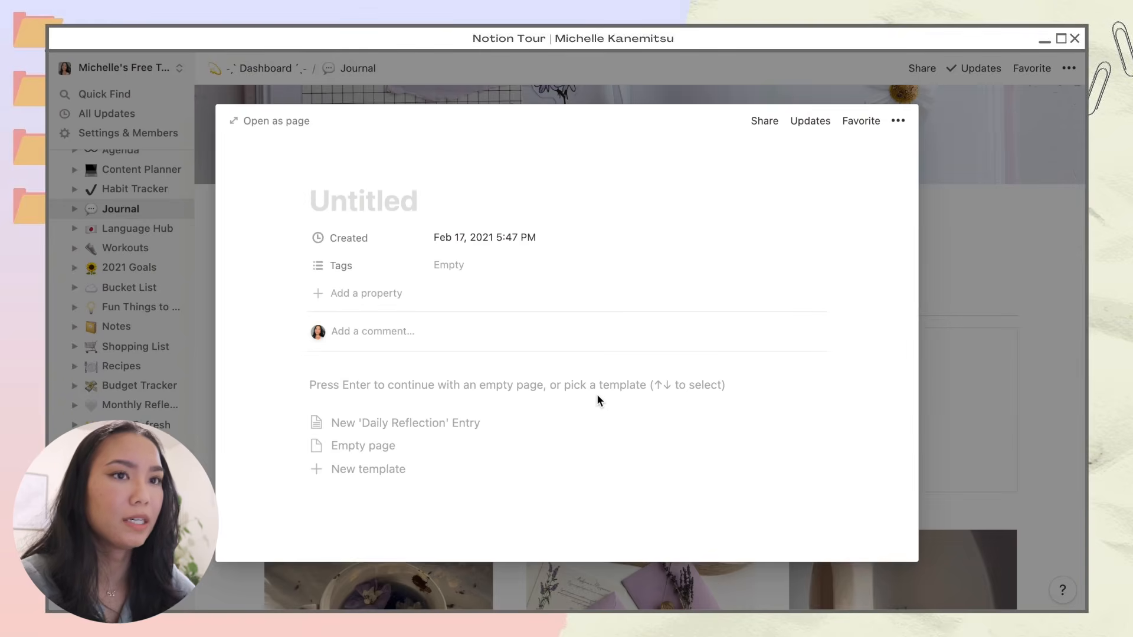
pyautogui.click(411, 425)
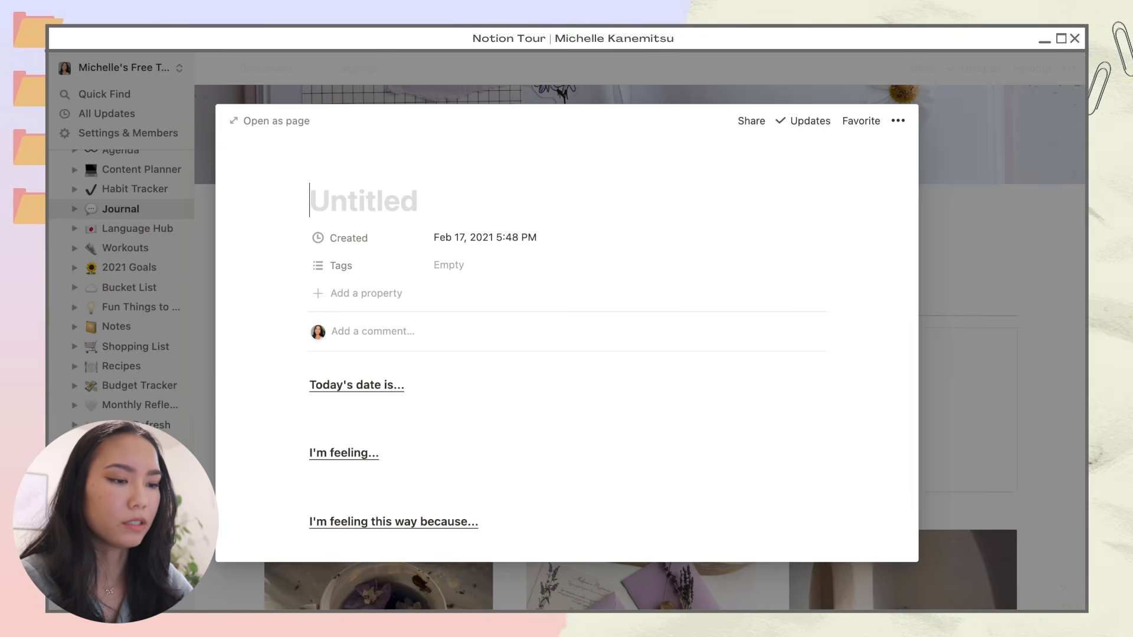
pyautogui.write('Daily Reflection')
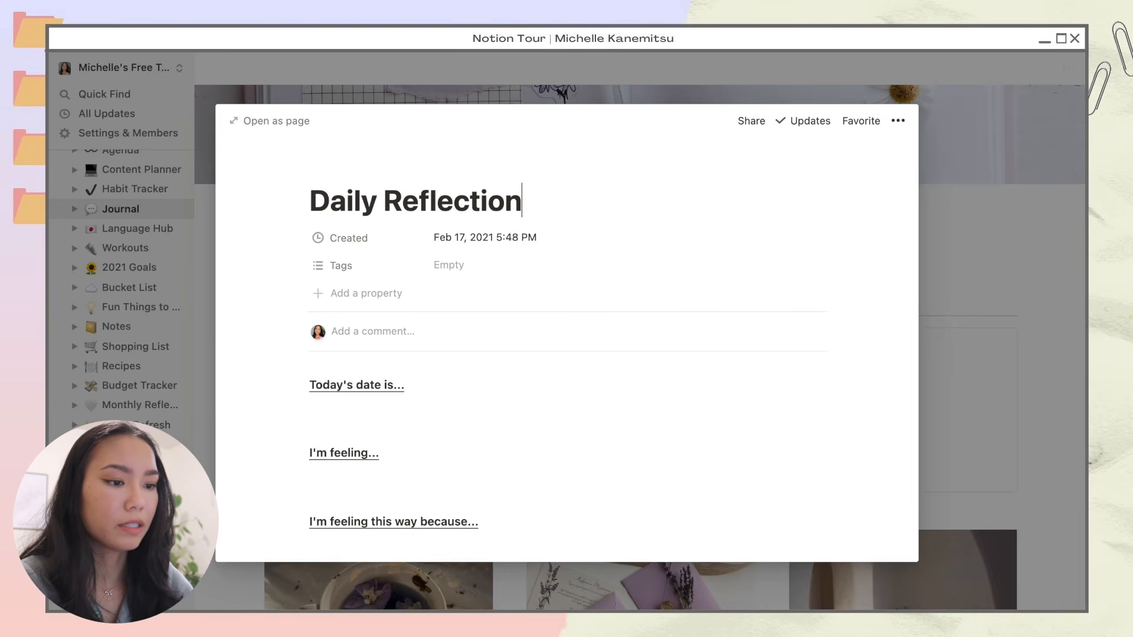
# - Look through the Daily Reflection entry's writing prompts without filling them in, and close the entry
pyautogui.scroll(-3, 515, 466)
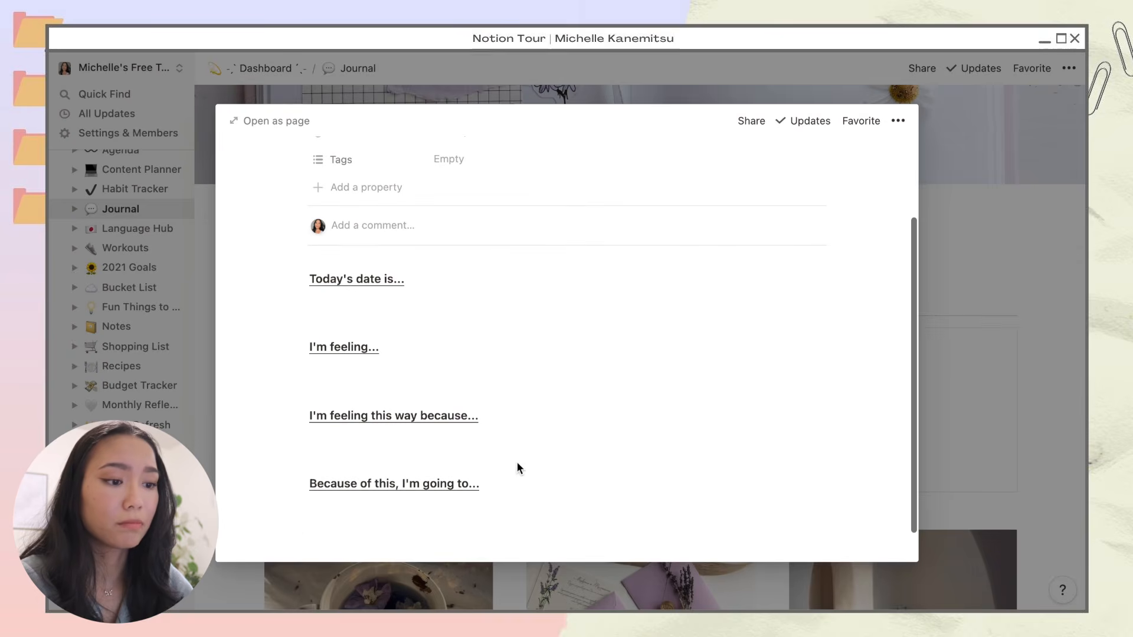
pyautogui.click(343, 301)
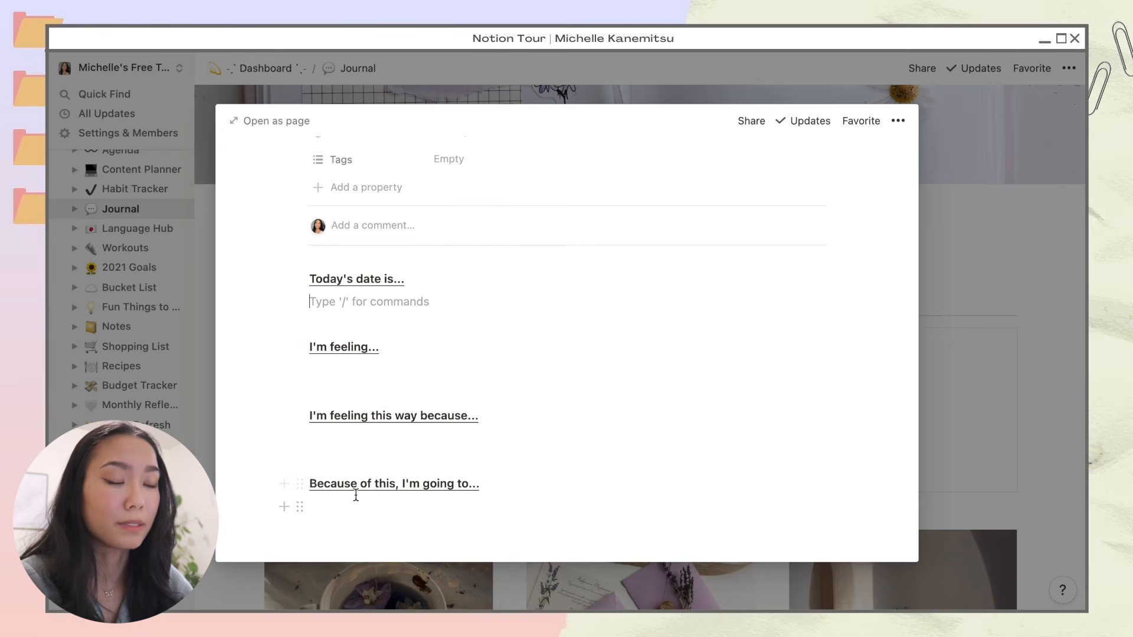
pyautogui.click(1035, 325)
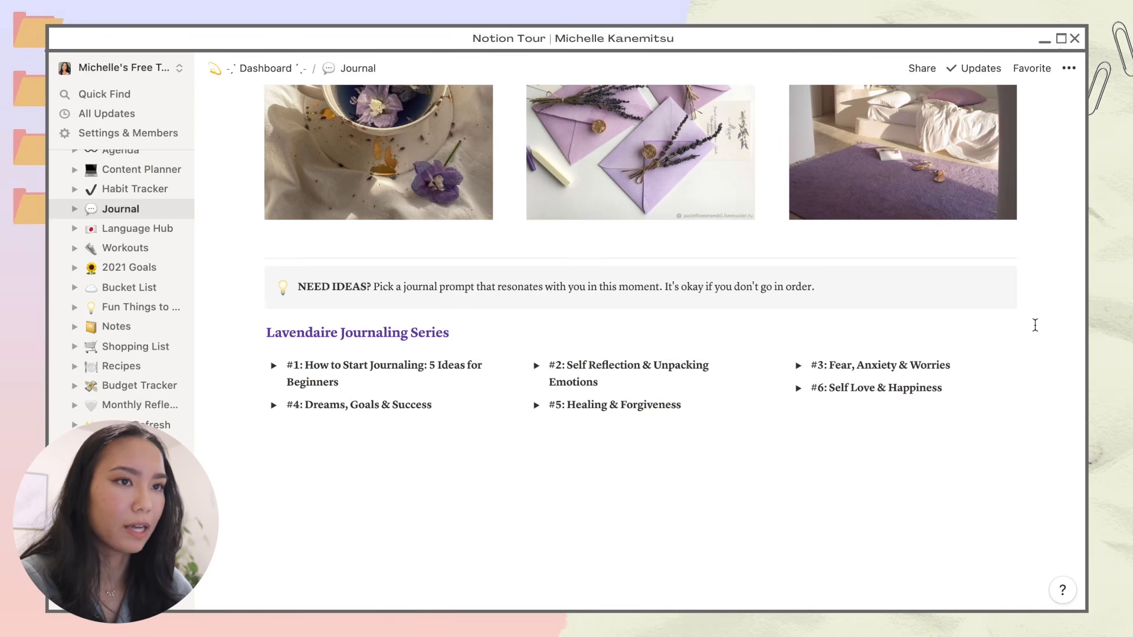
# - Examine the Journal page's photos, the Need Ideas callout and the Lavendaire Journaling Series prompt list
pyautogui.scroll(2, 1035, 325)
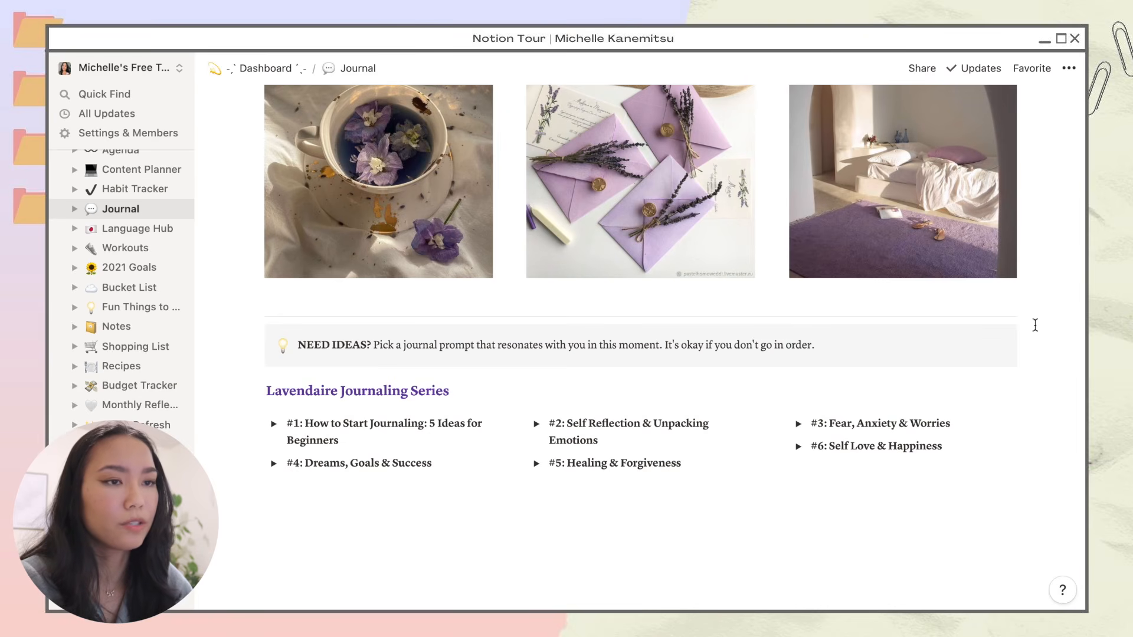
pyautogui.scroll(-2, 1035, 325)
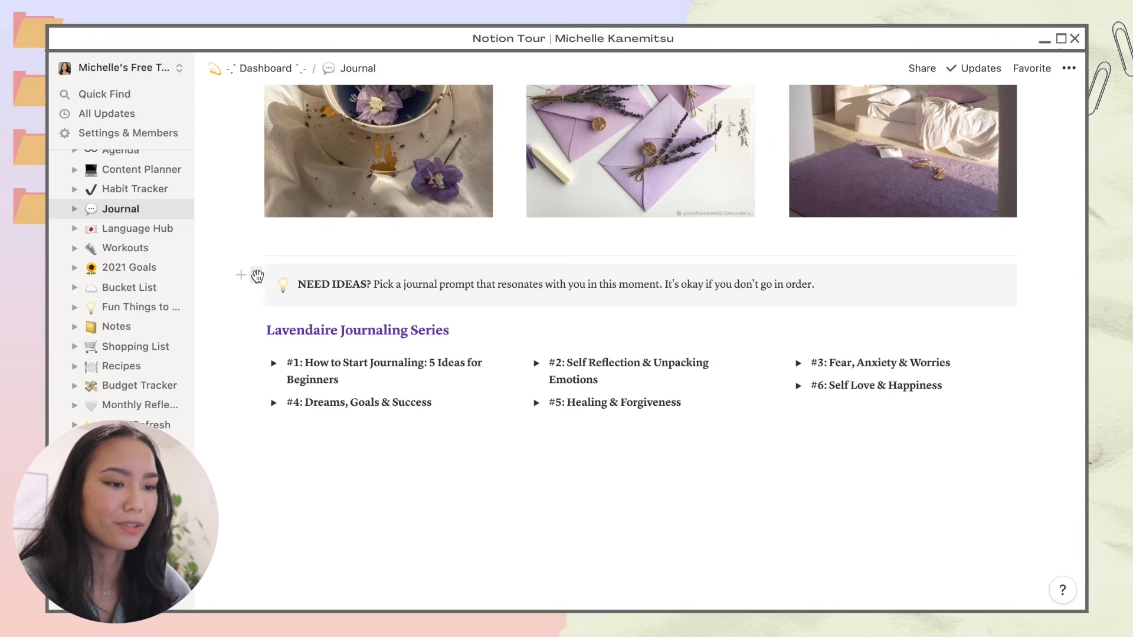
pyautogui.click(257, 275)
pyautogui.click(341, 284)
pyautogui.click(343, 284)
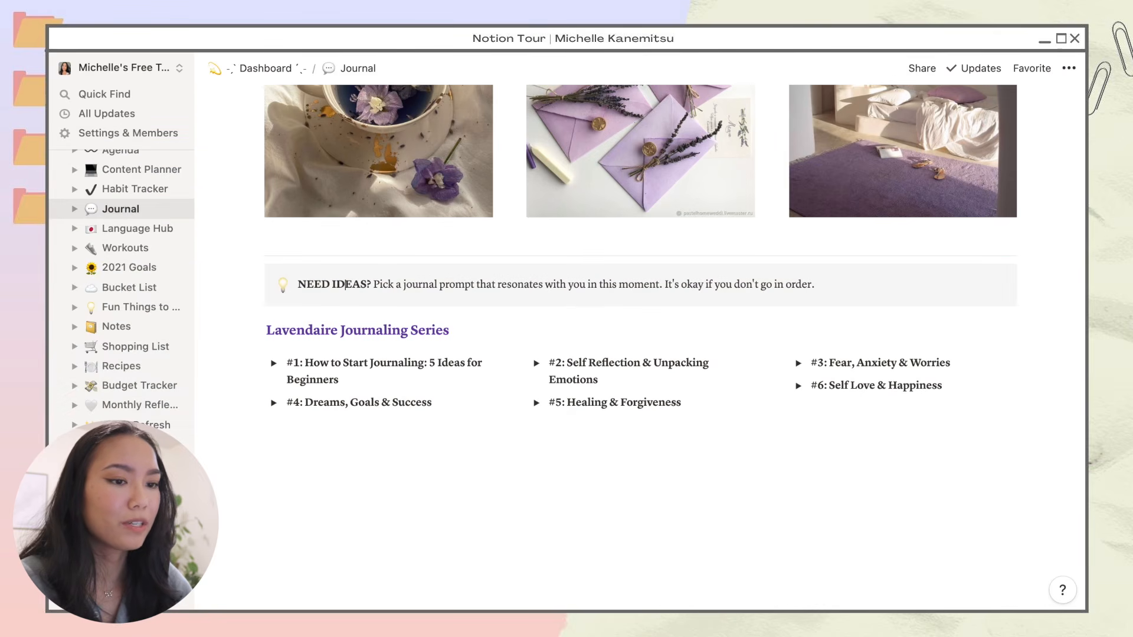
# - Open the Language Hub page and view its Japanese vocabulary and grammar table
pyautogui.click(115, 234)
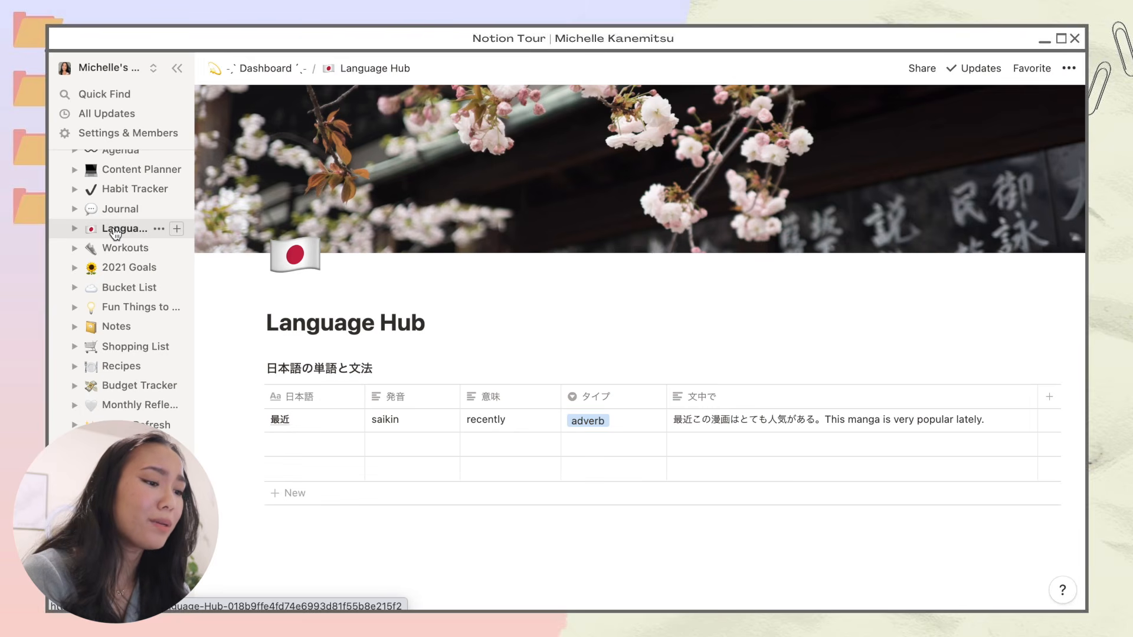
pyautogui.scroll(-2, 566, 342)
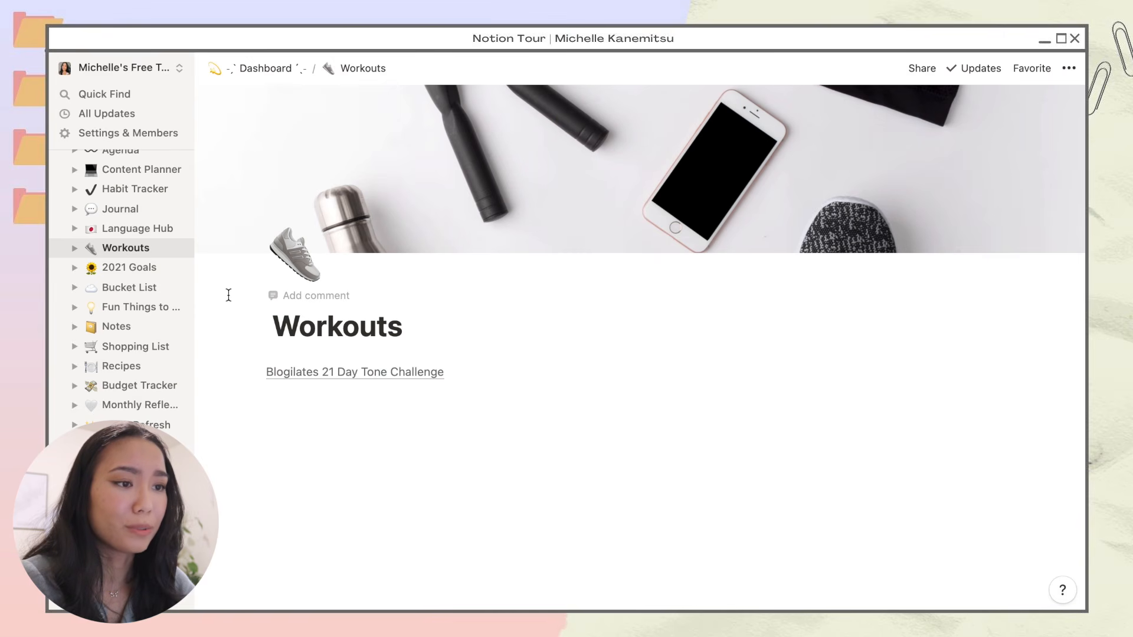
# - Follow the Blogilates 21 Day Tone Challenge link on the Workouts page and view the challenge's workout calendar
pyautogui.click(326, 375)
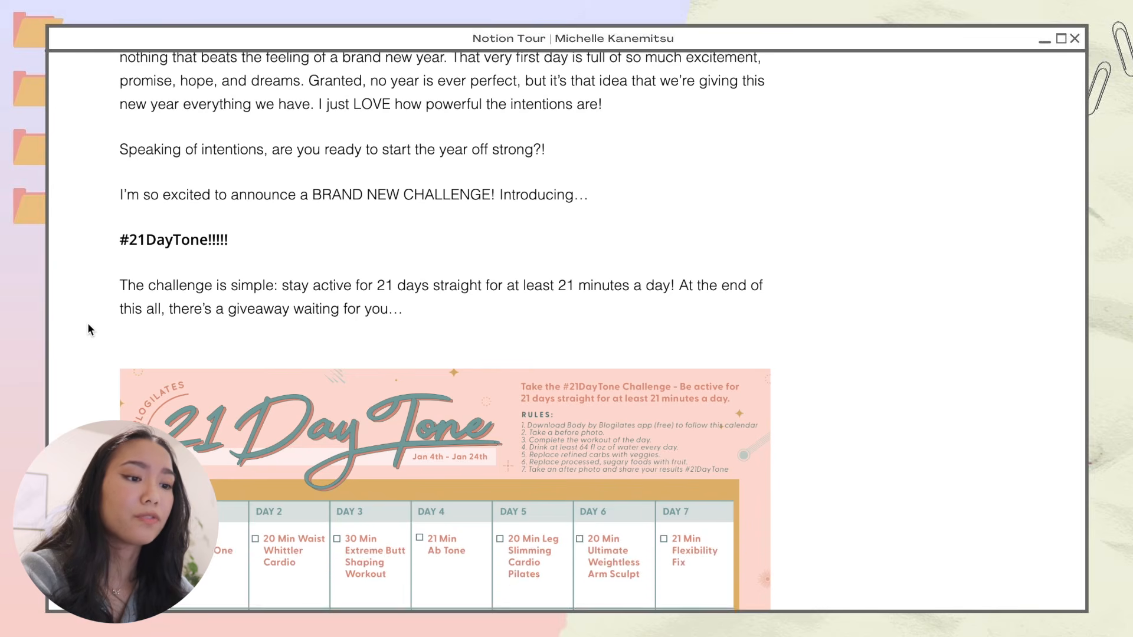
pyautogui.scroll(-5, 87, 330)
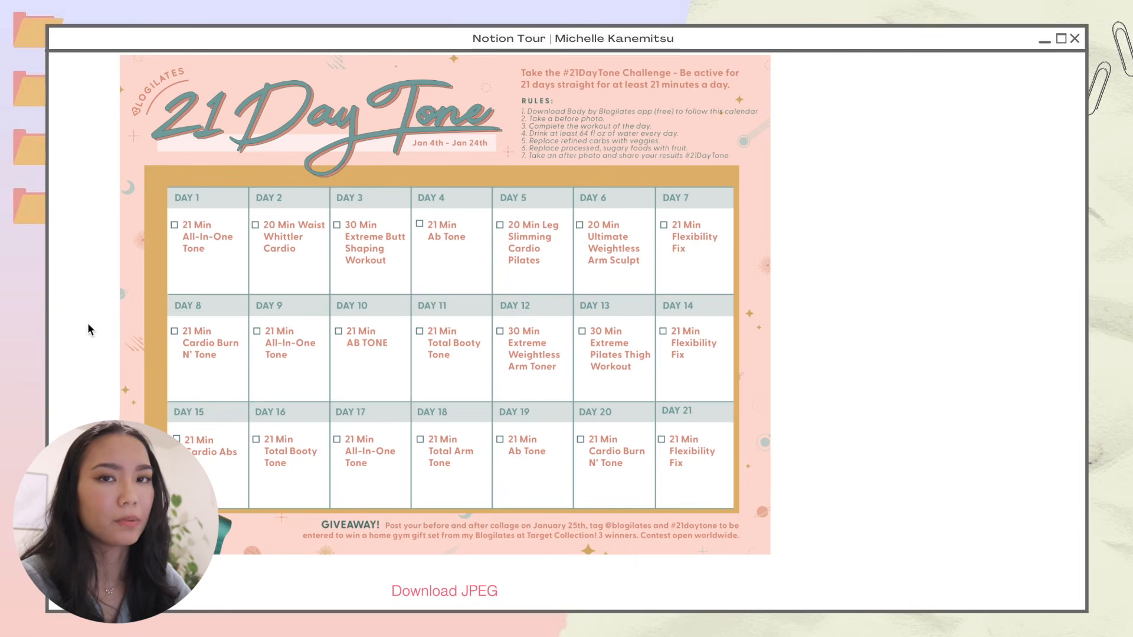
# - Read the 21 Day Tone Challenge's rules, start and end dates, giveaway details and Day 1 section below the calendar
pyautogui.scroll(-5, 88, 329)
pyautogui.scroll(-3, 88, 326)
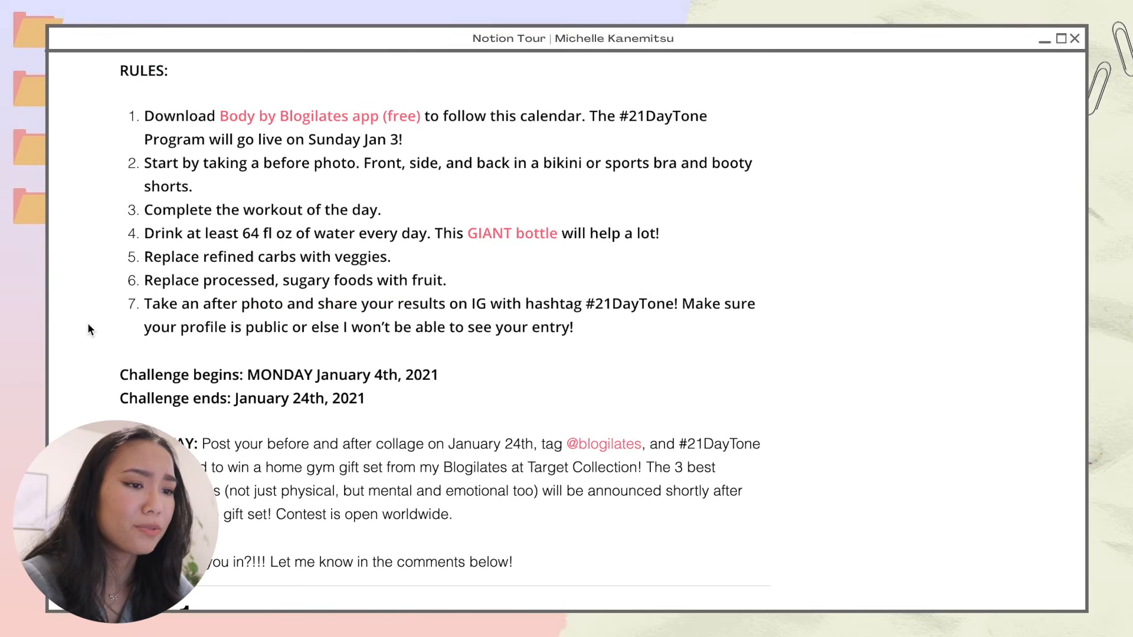
pyautogui.scroll(-4, 88, 326)
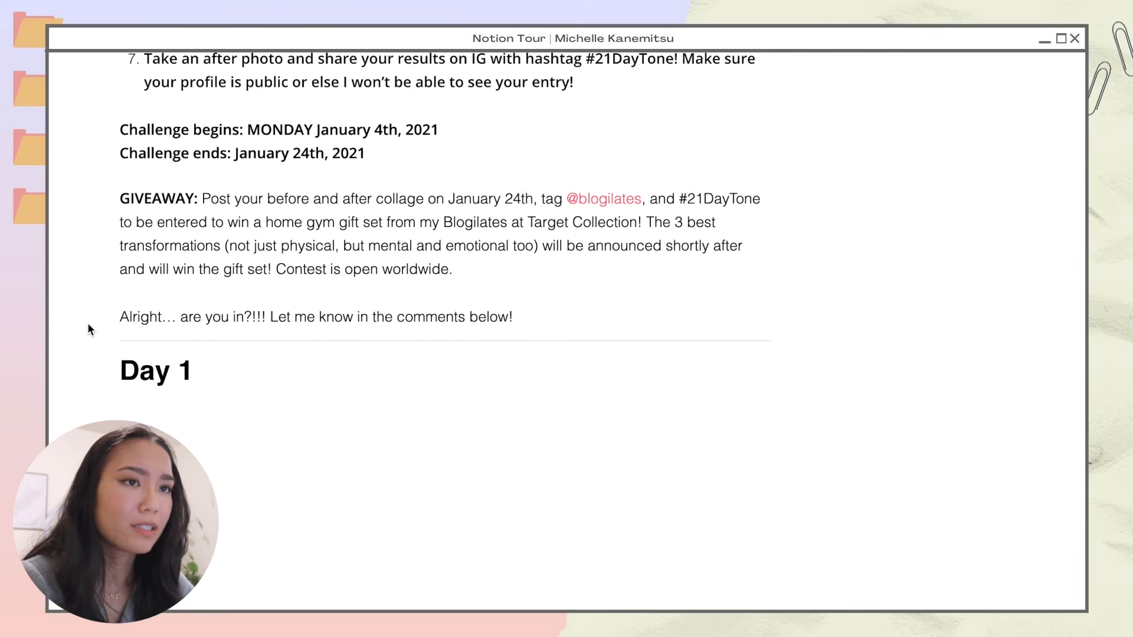
pyautogui.scroll(-4, 88, 330)
pyautogui.scroll(-2, 88, 330)
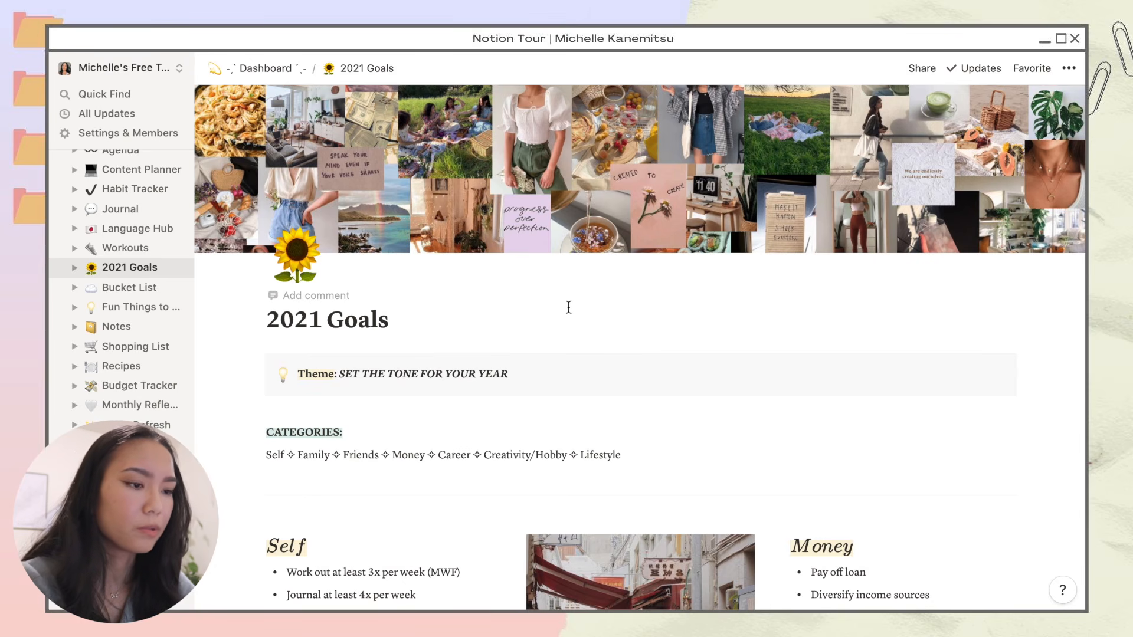
# - Examine the 2021 Goals page's theme, categories and the goals and photos listed under each category
pyautogui.scroll(-2, 567, 384)
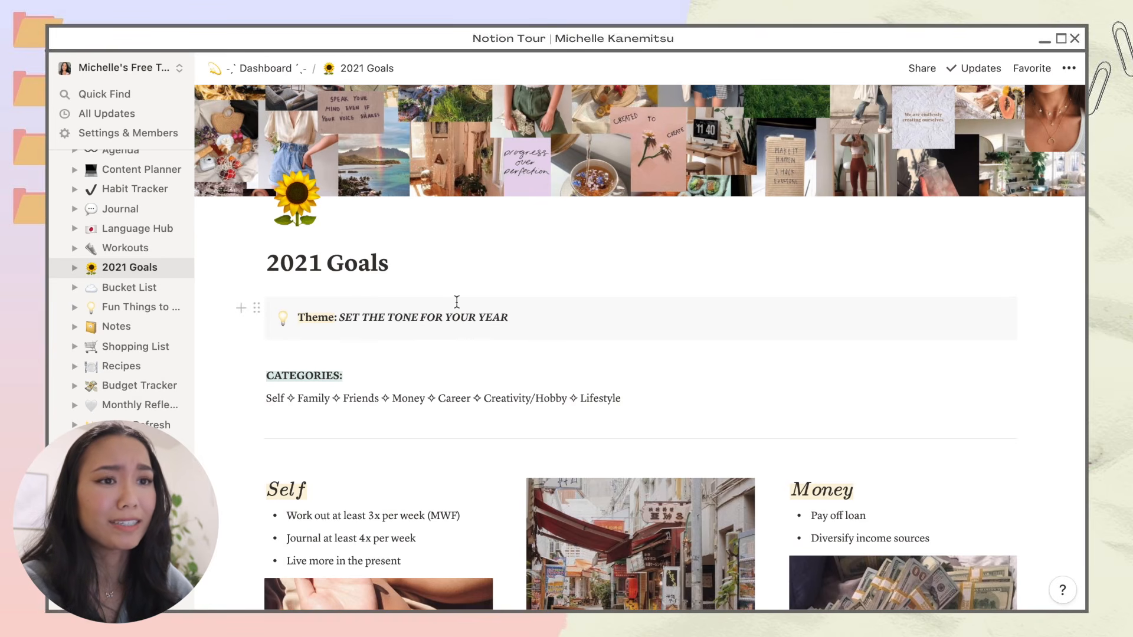
pyautogui.scroll(-1, 456, 302)
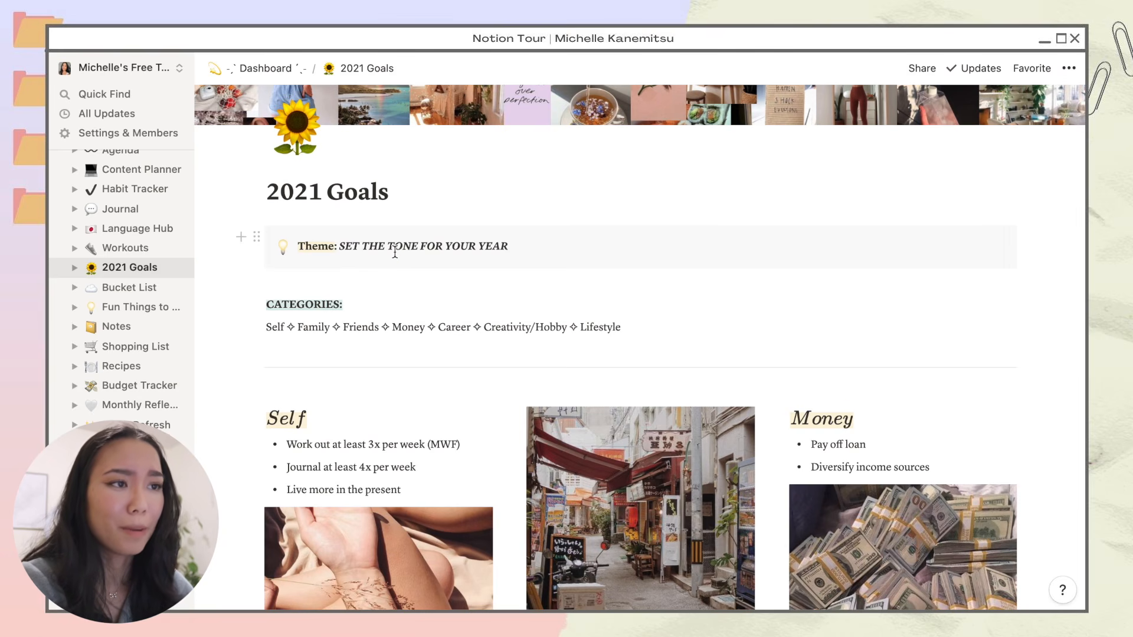
pyautogui.scroll(-1, 395, 251)
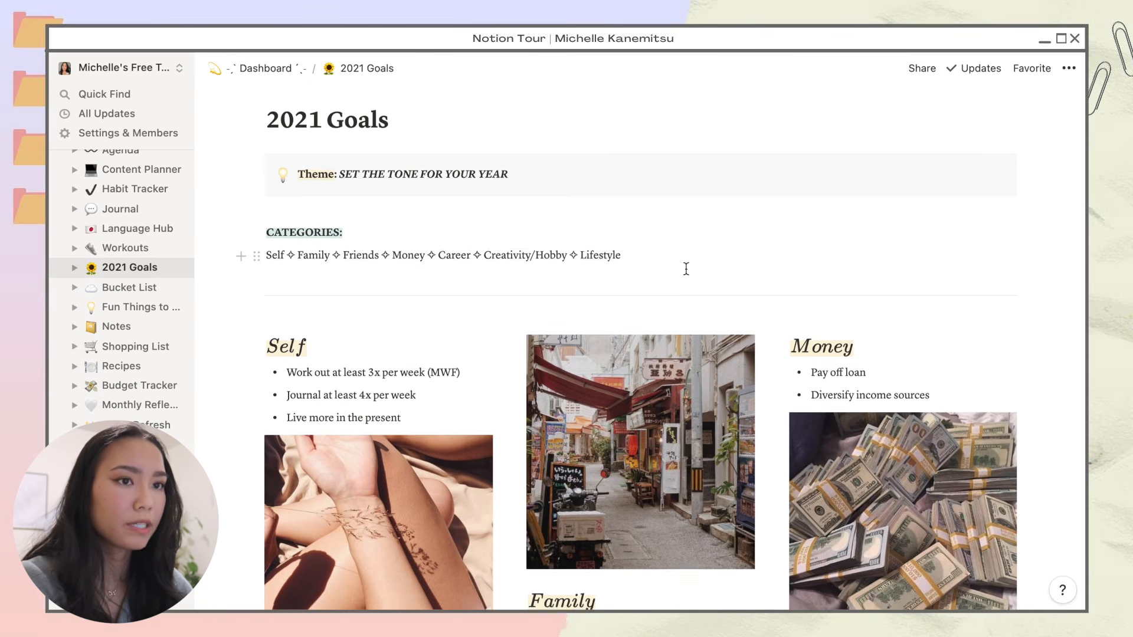
pyautogui.scroll(-5, 686, 269)
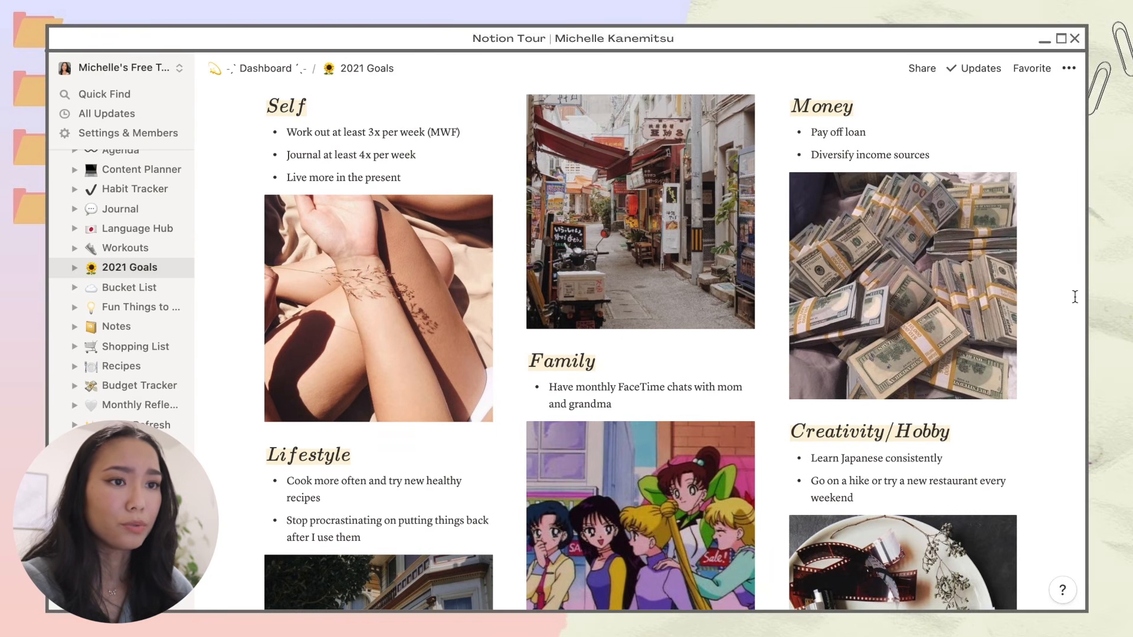
pyautogui.scroll(-8, 1046, 406)
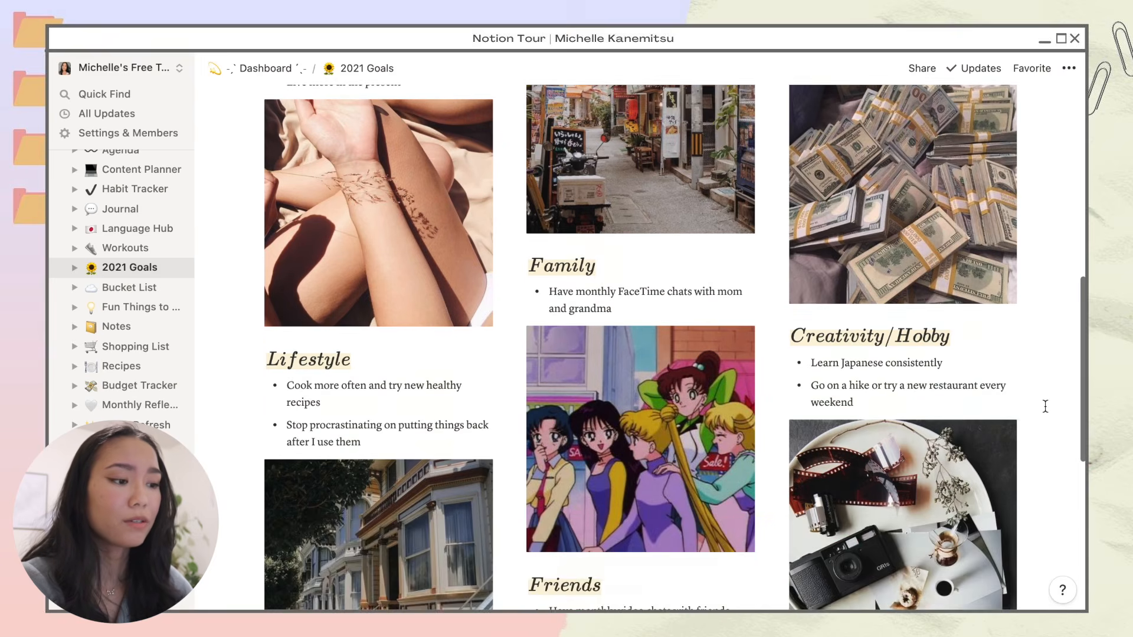
pyautogui.scroll(3, 1045, 407)
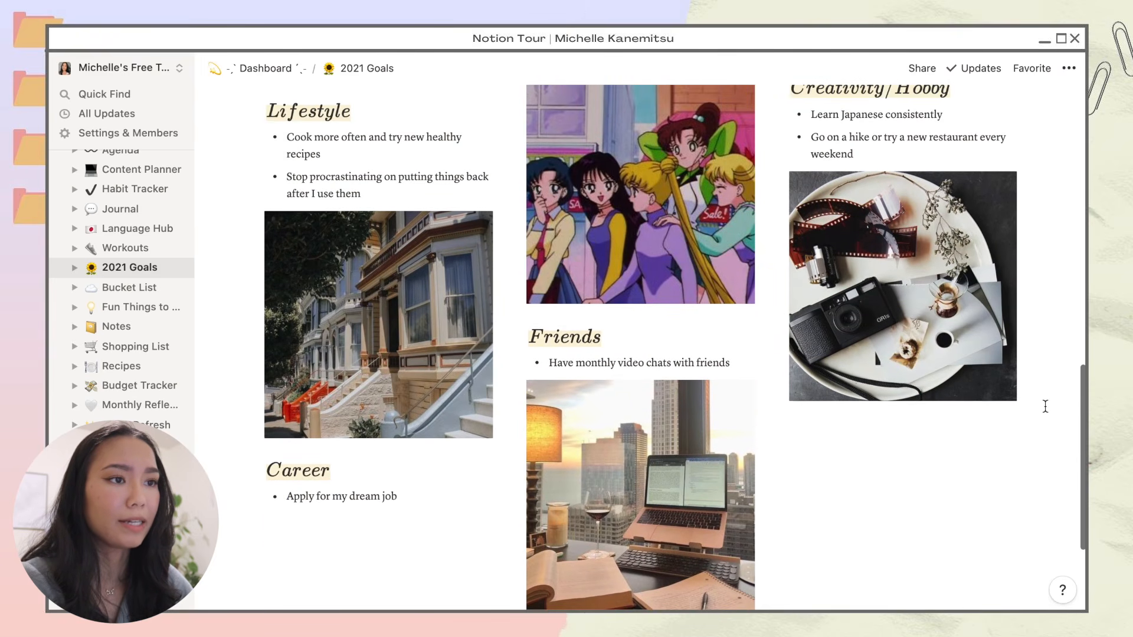
pyautogui.scroll(2, 1045, 407)
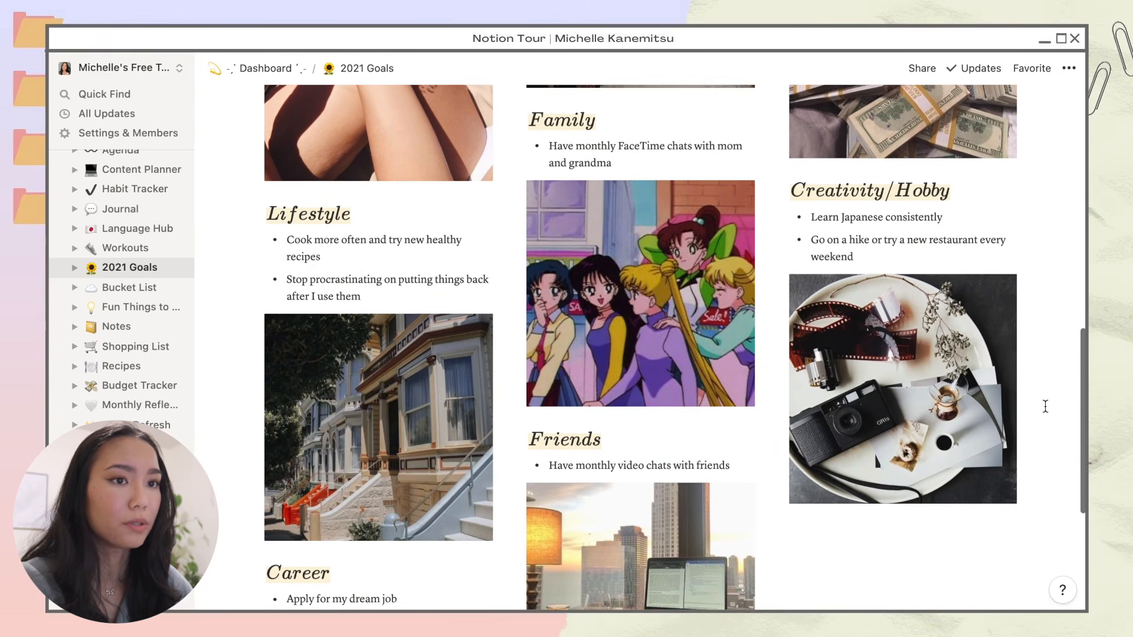
pyautogui.scroll(-6, 786, 475)
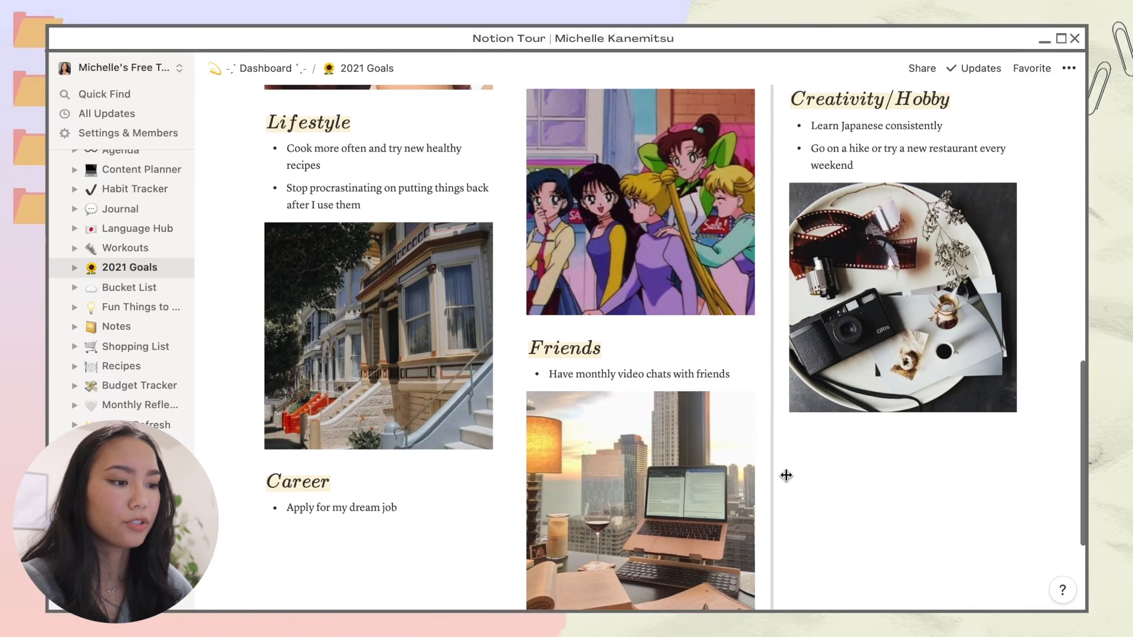
pyautogui.scroll(-2, 786, 475)
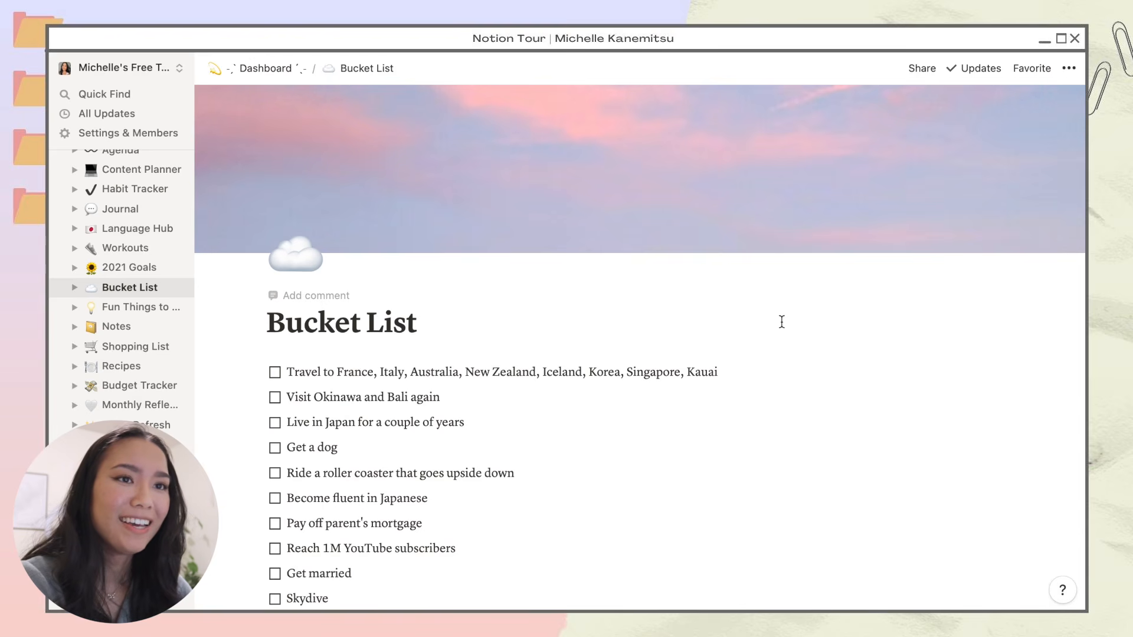
# - Look through the unchecked and completed items on the Bucket List page
pyautogui.scroll(-6, 782, 321)
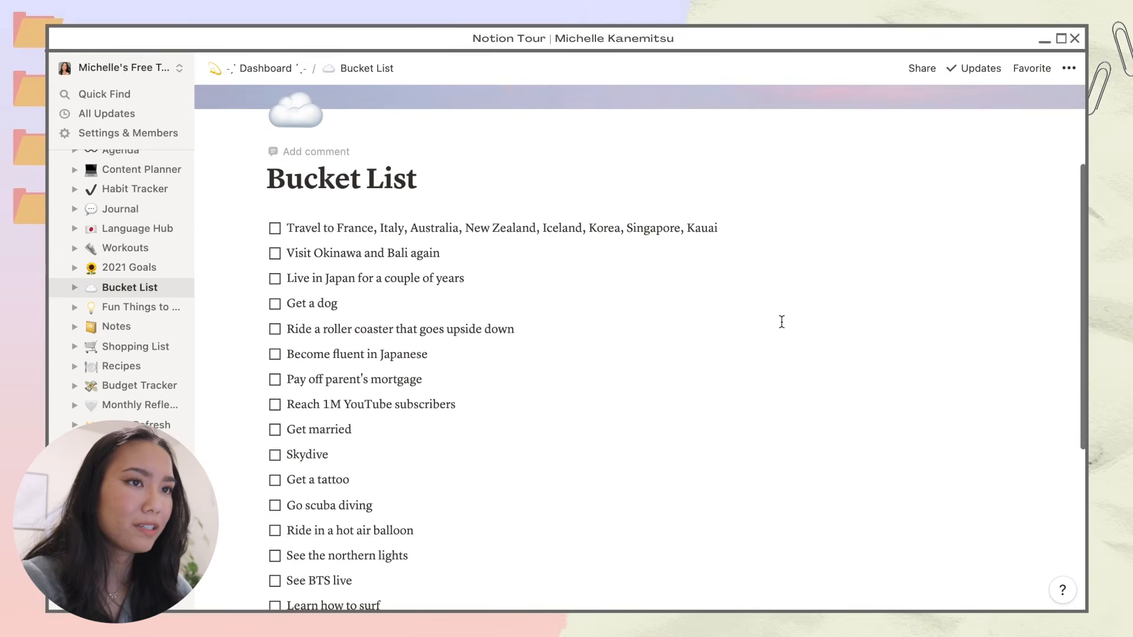
pyautogui.scroll(4, 781, 322)
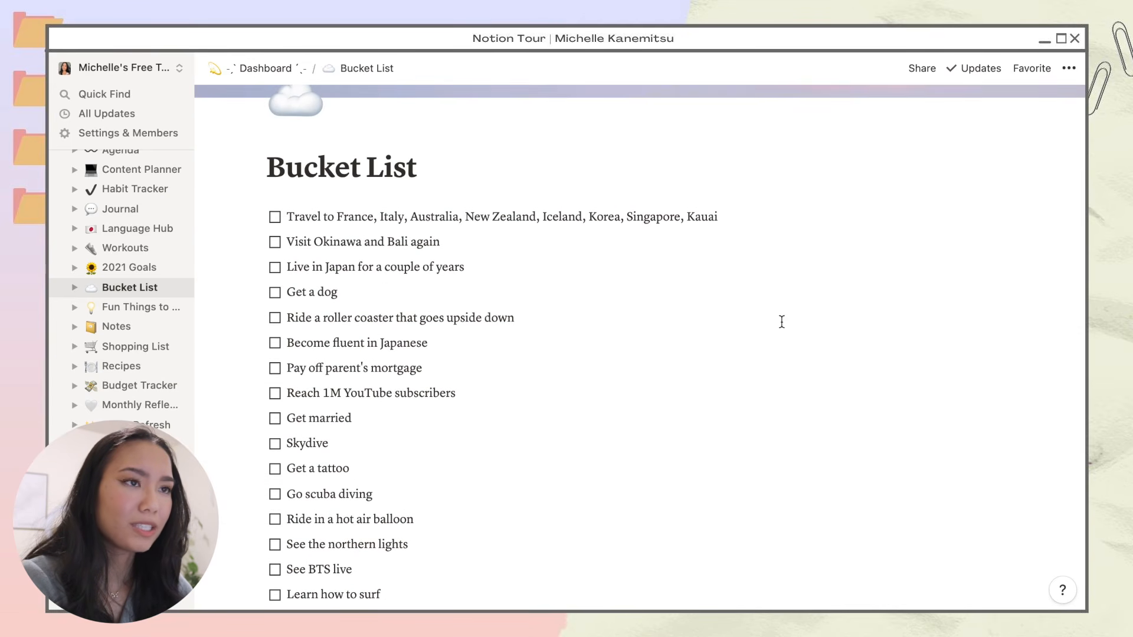
pyautogui.scroll(-4, 779, 323)
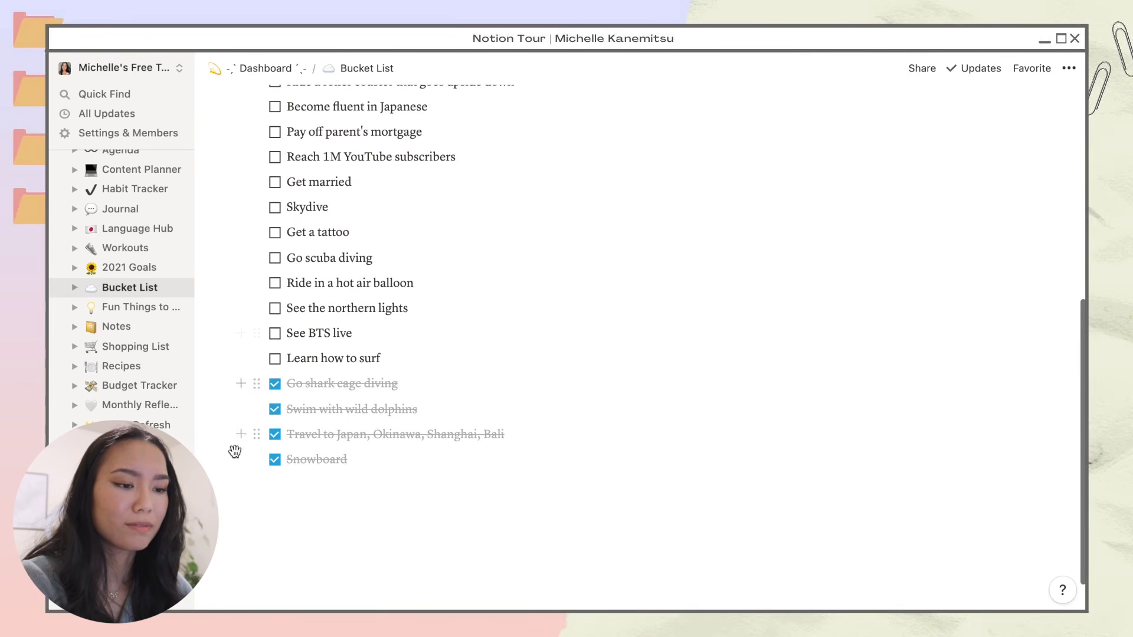
# - Add a note titled "Fun Facts About Me" to the Notes page and give it the star-struck face emoji as its icon
pyautogui.click(147, 326)
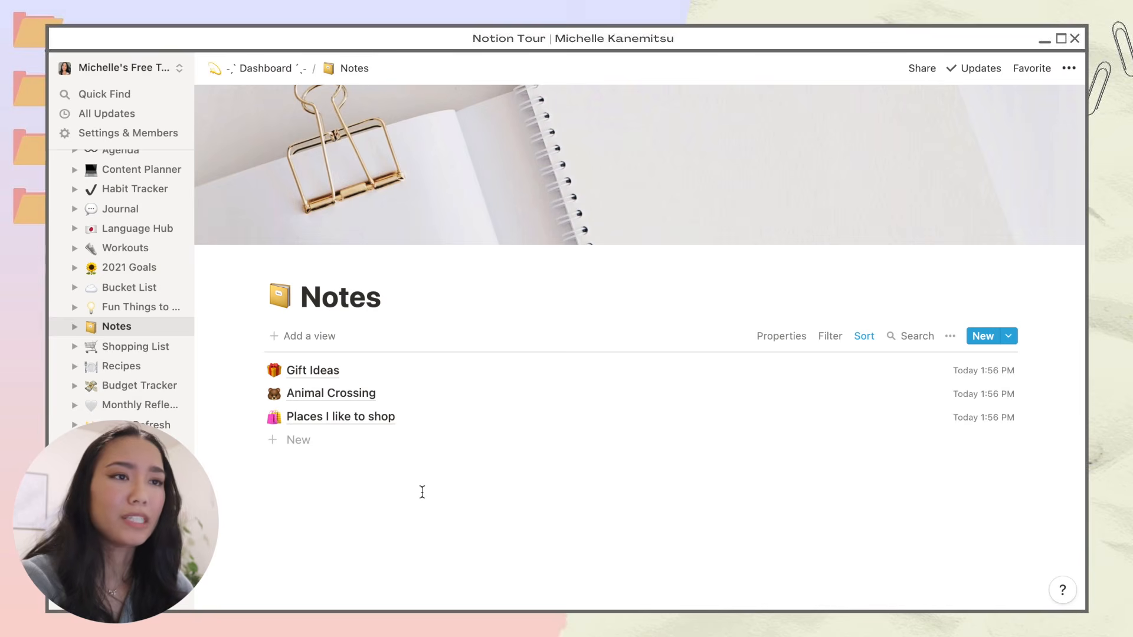
pyautogui.click(299, 440)
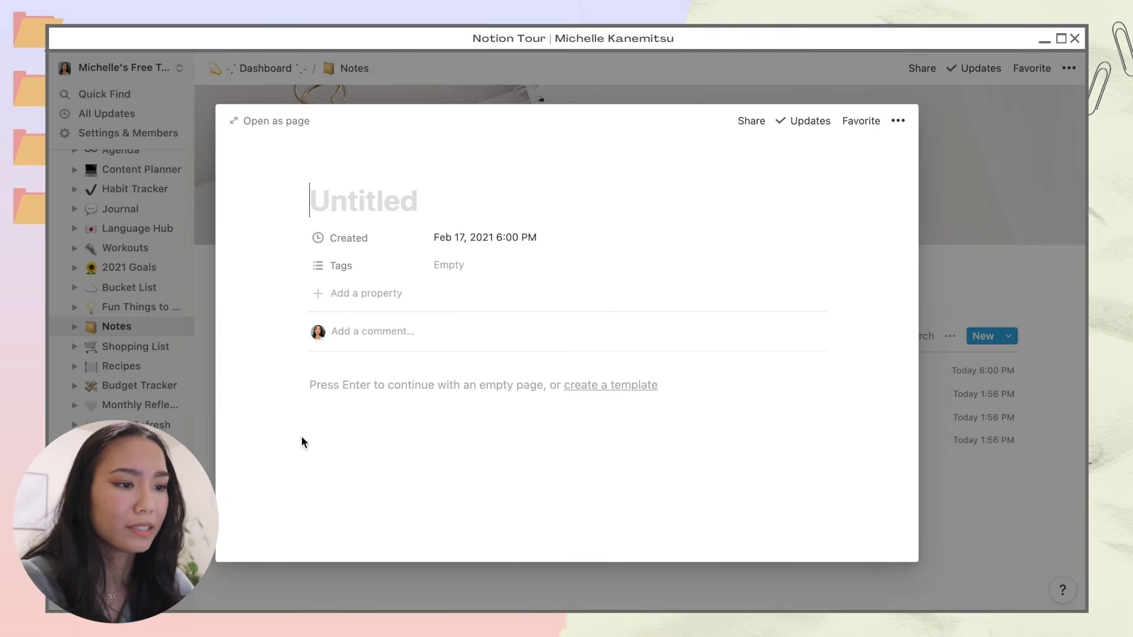
pyautogui.write('Fun Facts About Me')
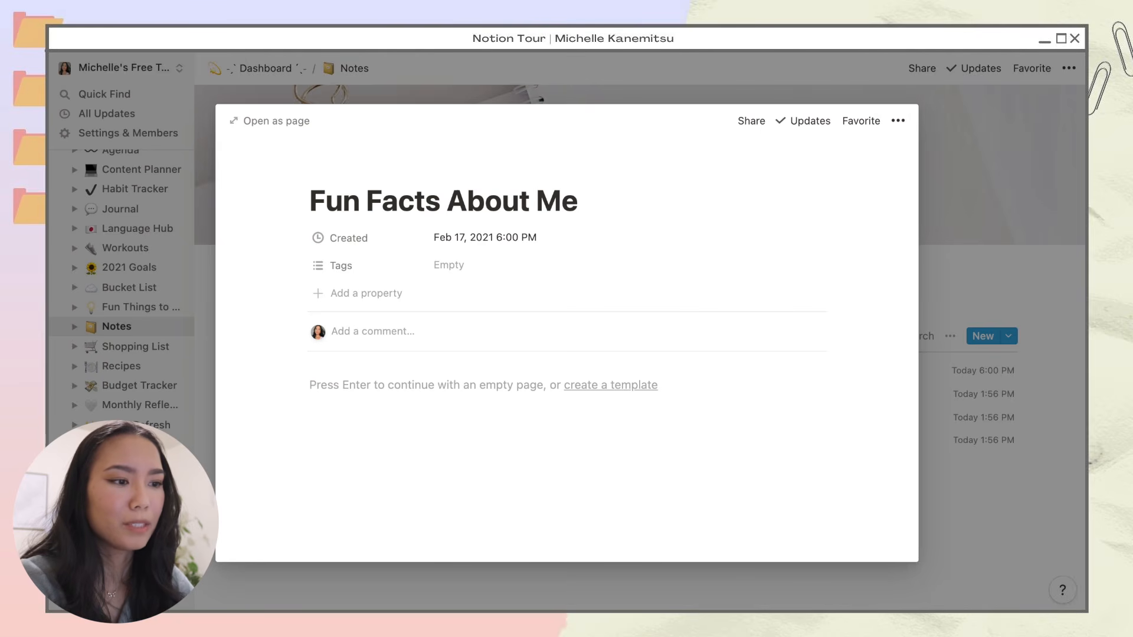
pyautogui.click(365, 390)
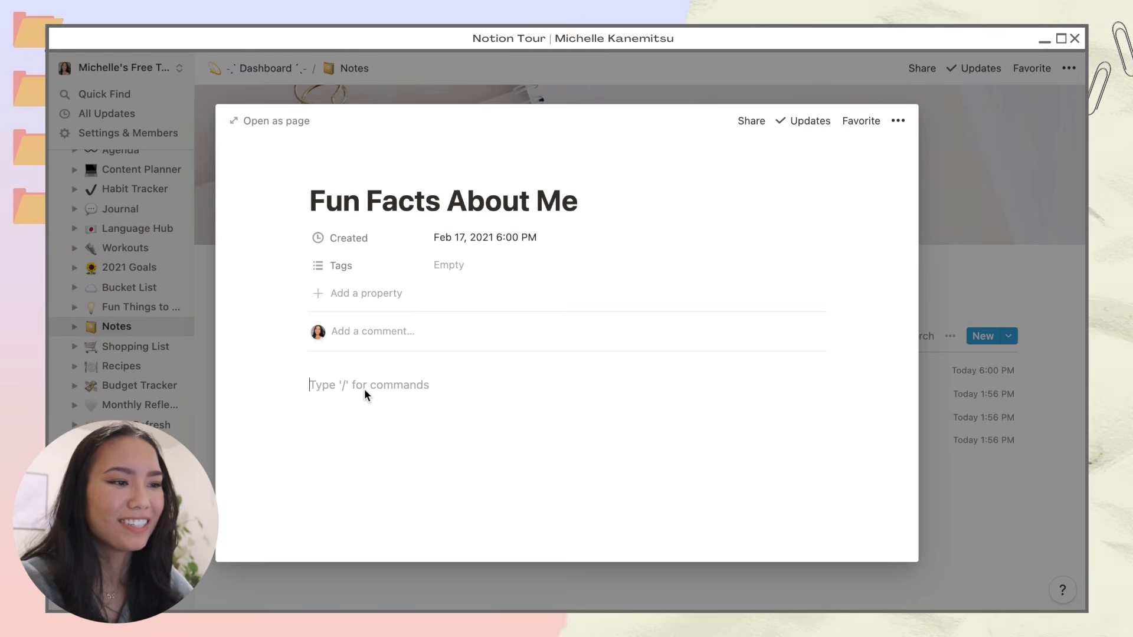
pyautogui.click(335, 171)
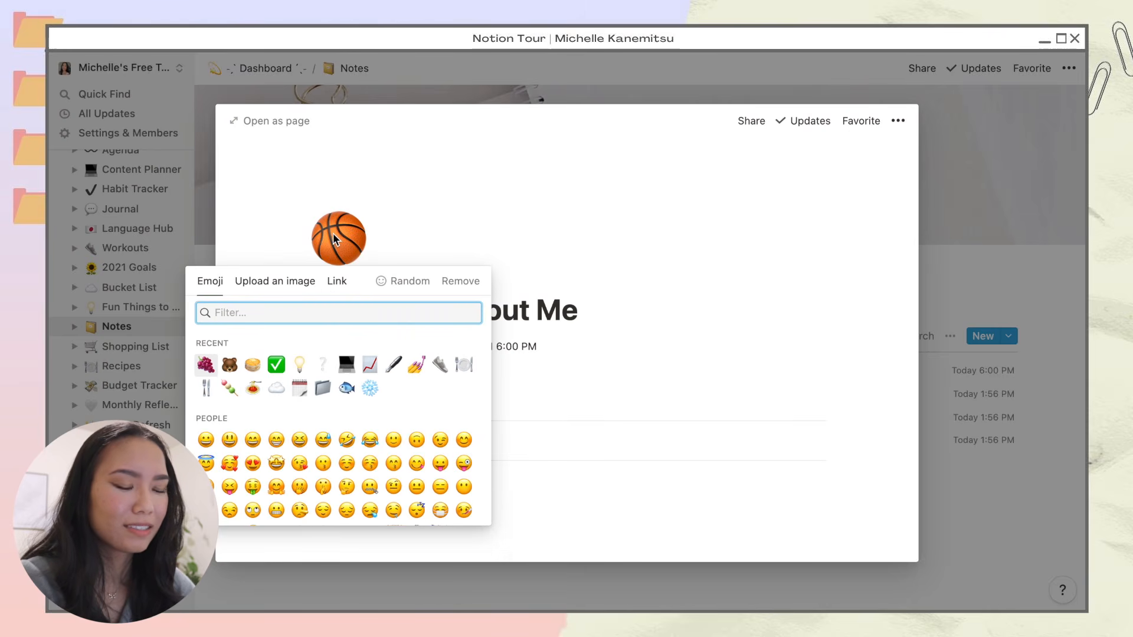
pyautogui.click(276, 463)
# - Write the bulleted item "im from hawaii but i dont know how to swim :)" in the note, extending the smiley with extra closing parentheses
pyautogui.click(354, 472)
pyautogui.write('/bull')
pyautogui.press('Return')
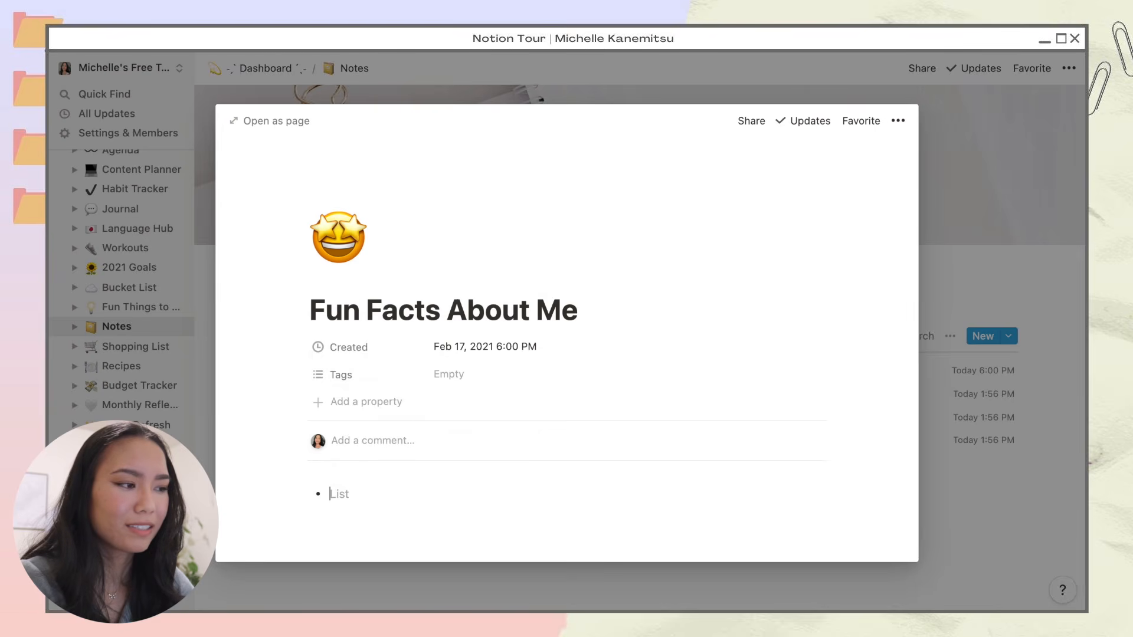
pyautogui.write('im from hawa')
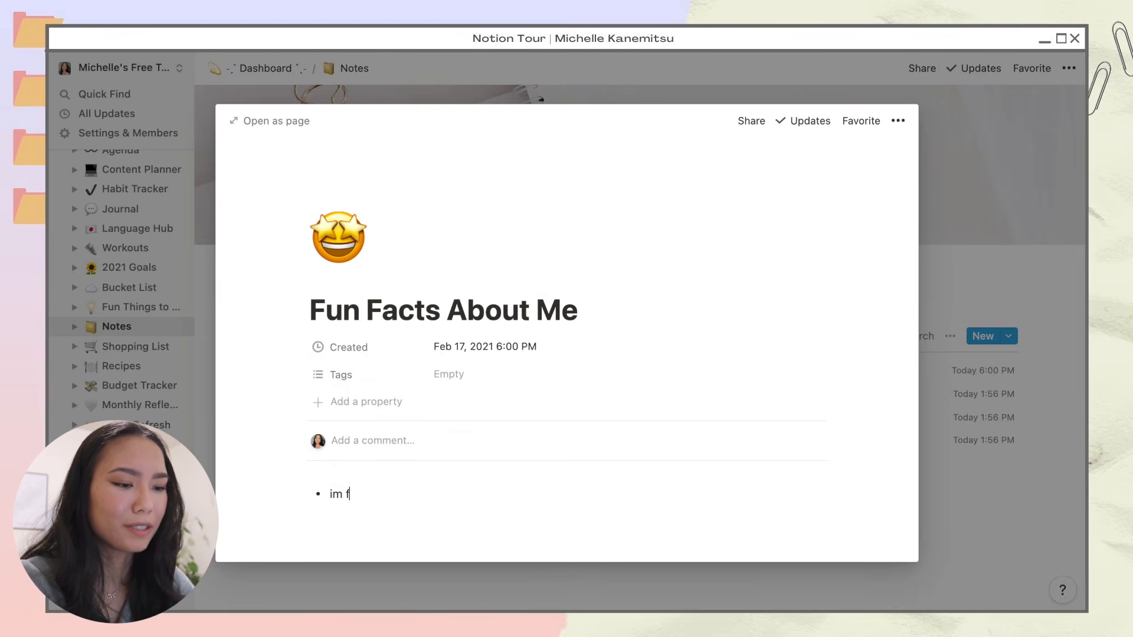
pyautogui.write('ii but i do')
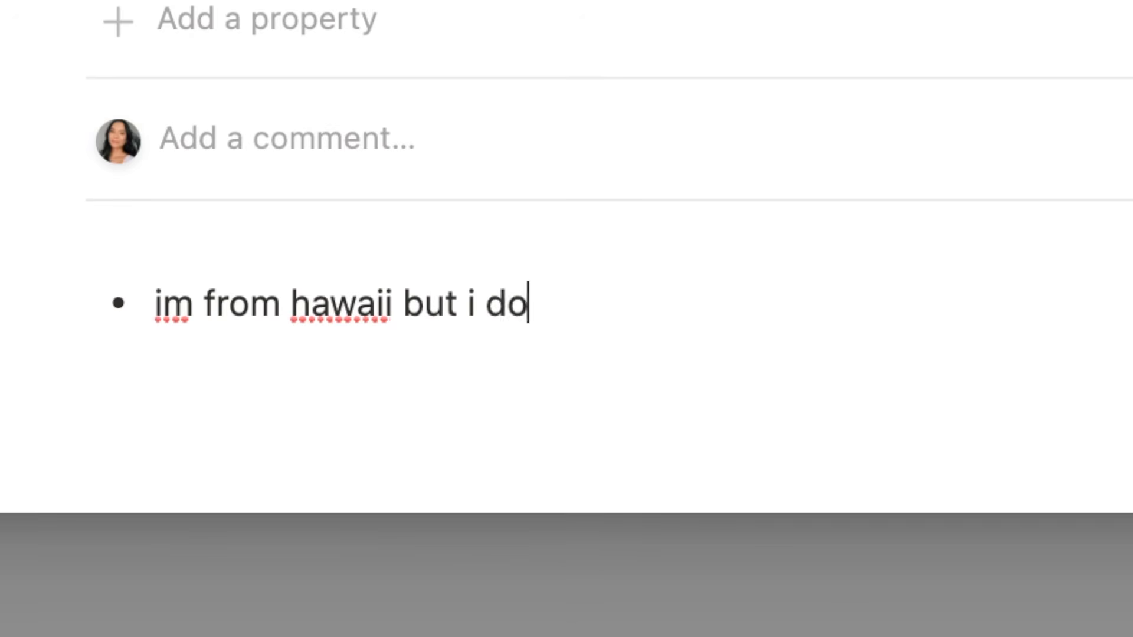
pyautogui.write('nt know how to swim :)')
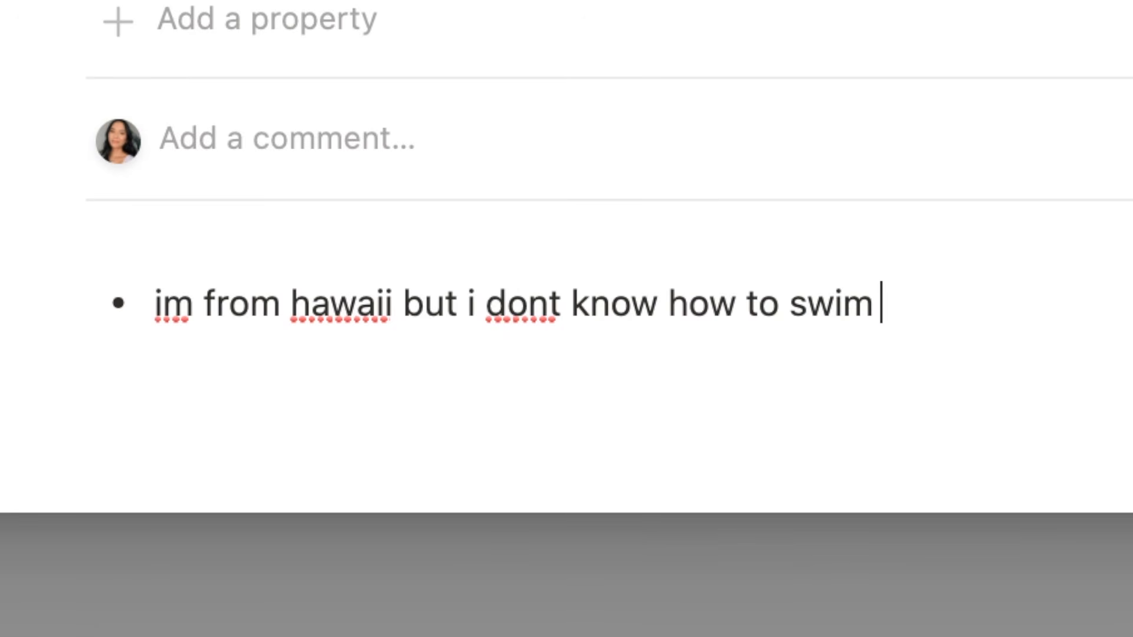
pyautogui.write('))))))))))))')
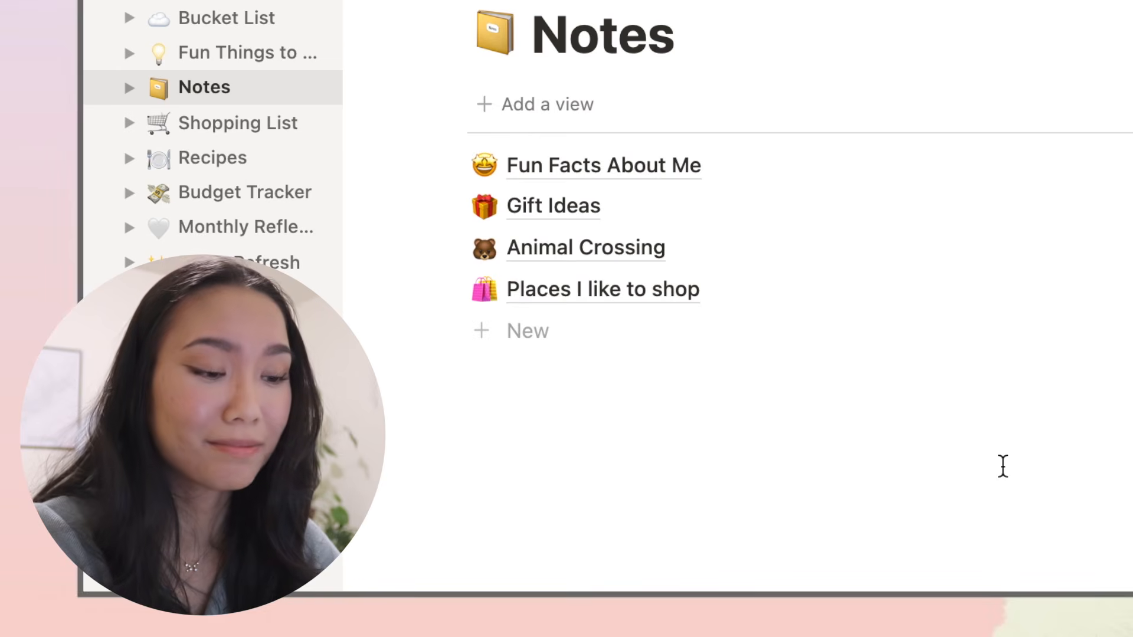
# - Open the Shopping List page and view its grocery checklists, personal store lists and wishlist table
pyautogui.click(214, 133)
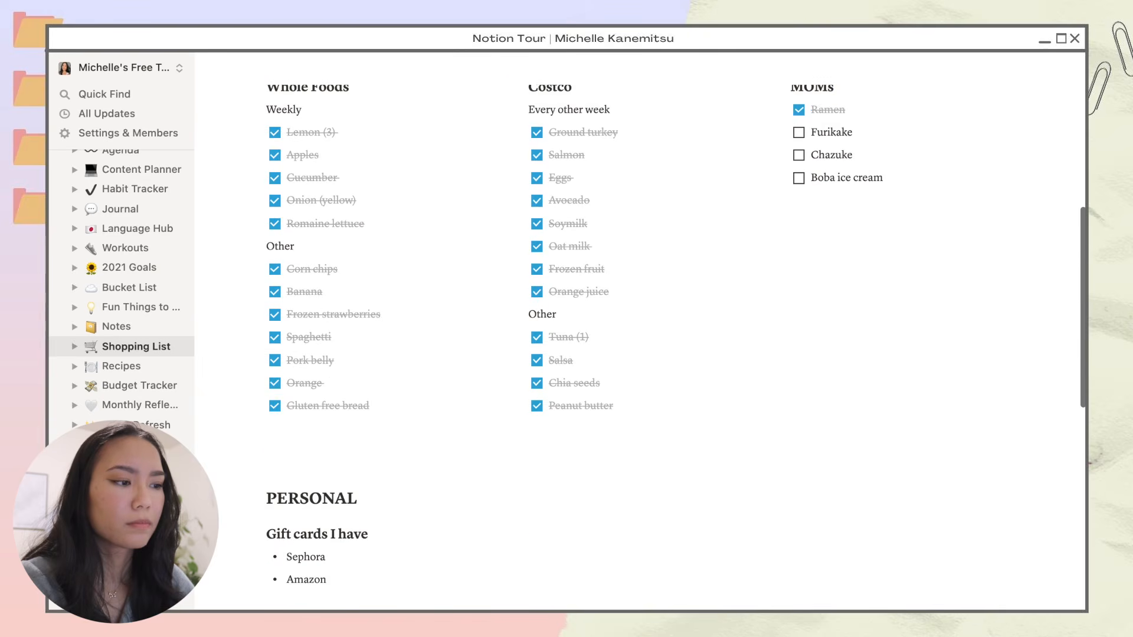
pyautogui.scroll(-5, 720, 628)
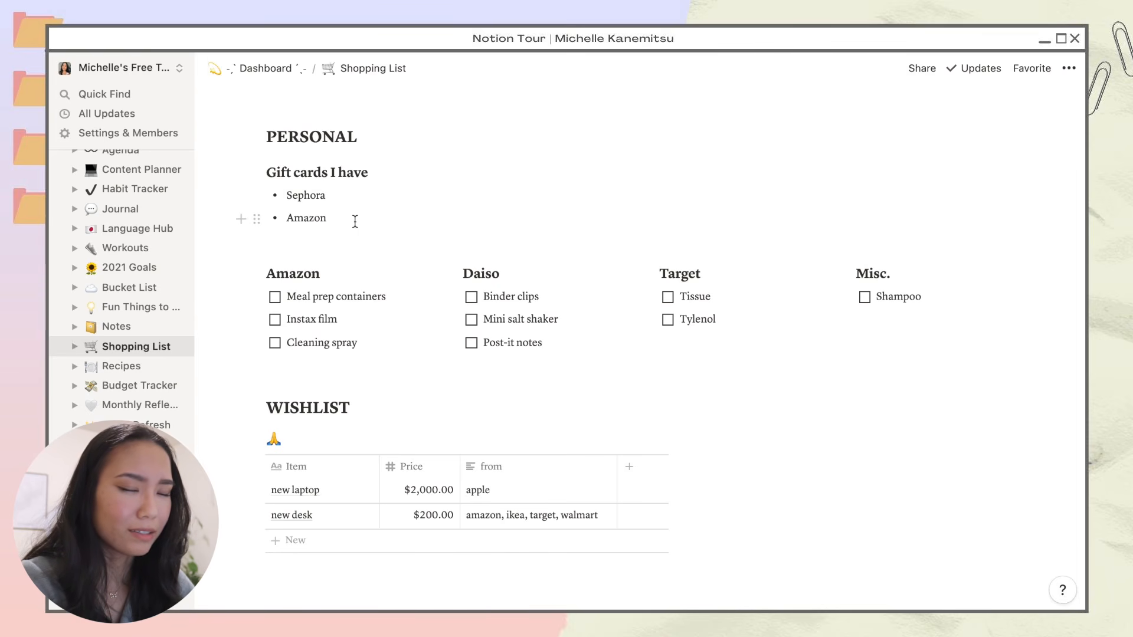
pyautogui.scroll(-2, 306, 201)
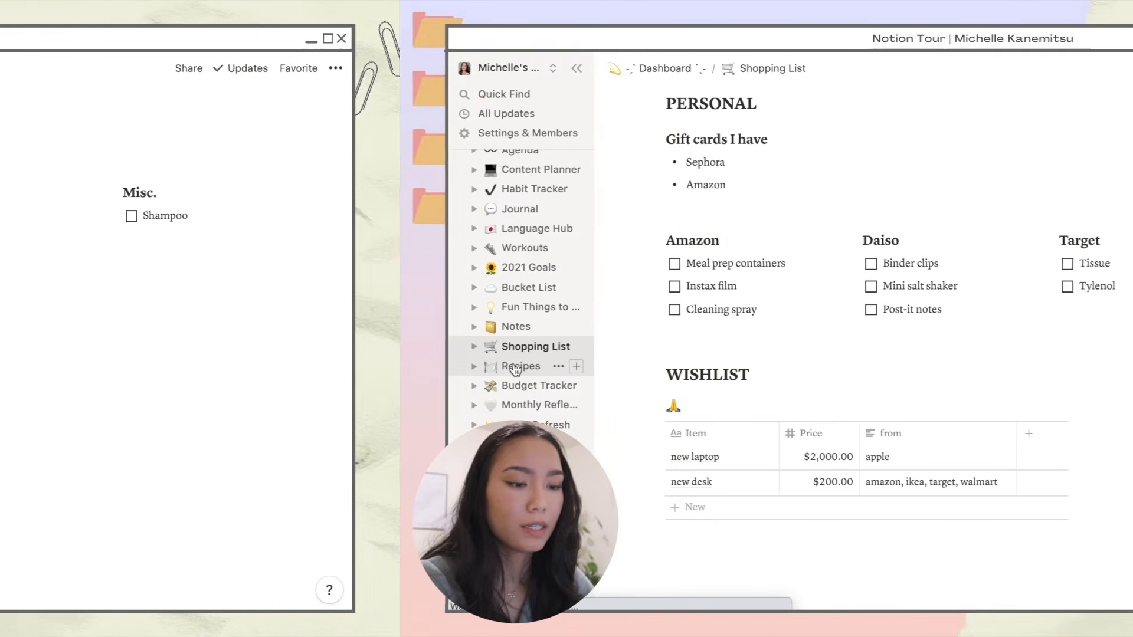
# - Open the Recipes page and look over its Meals, Snacks and To Try lists
pyautogui.click(115, 367)
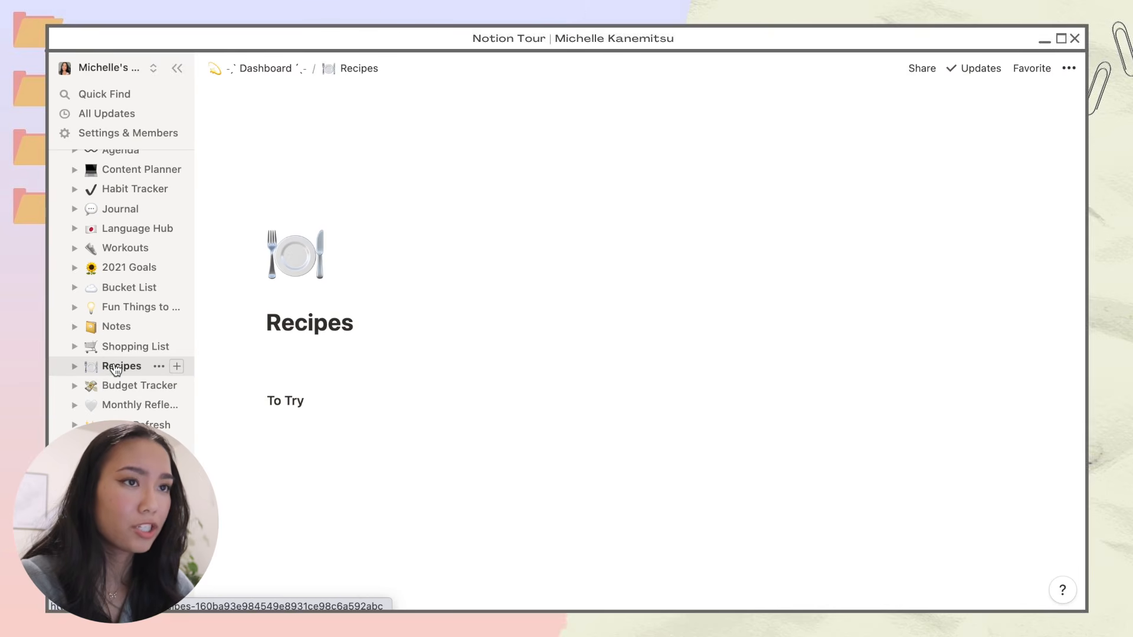
pyautogui.scroll(-4, 216, 340)
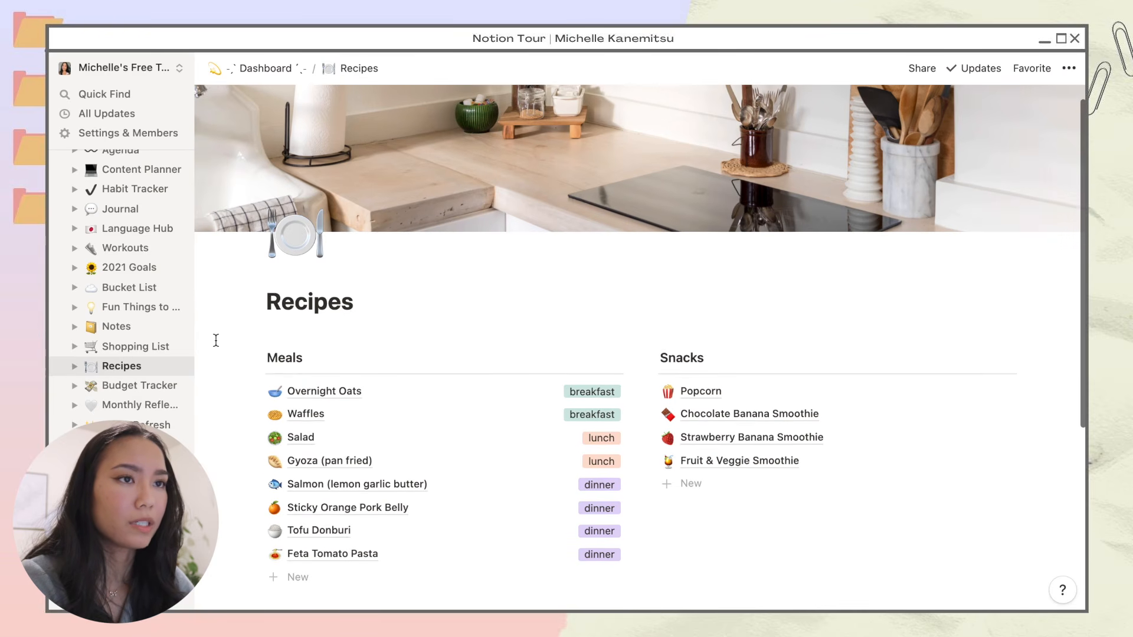
pyautogui.scroll(-1, 216, 341)
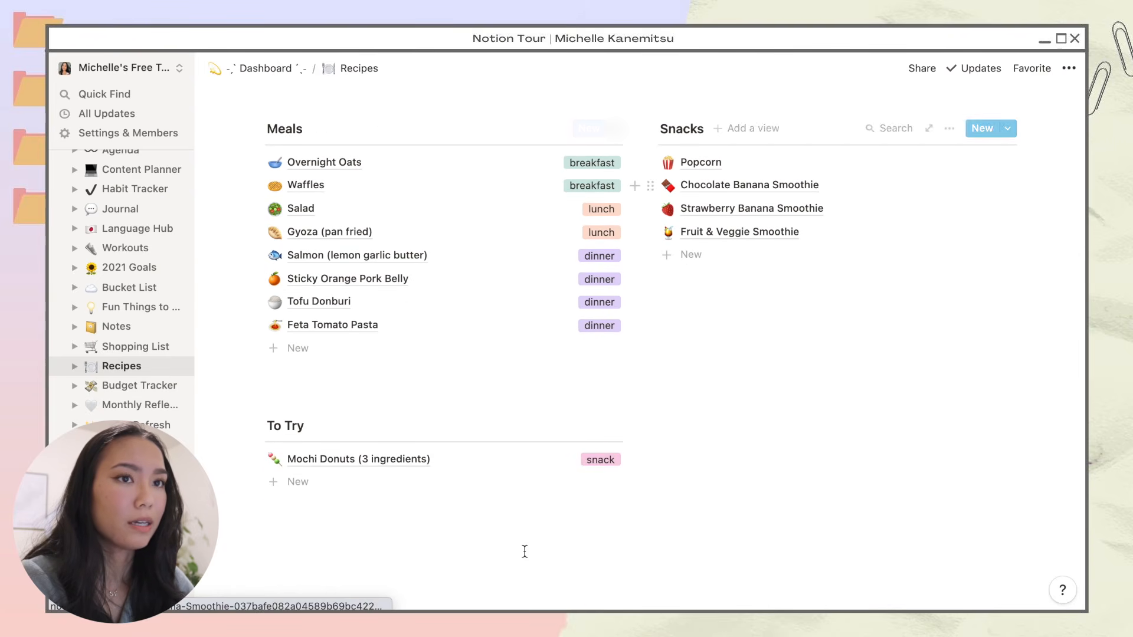
pyautogui.click(473, 519)
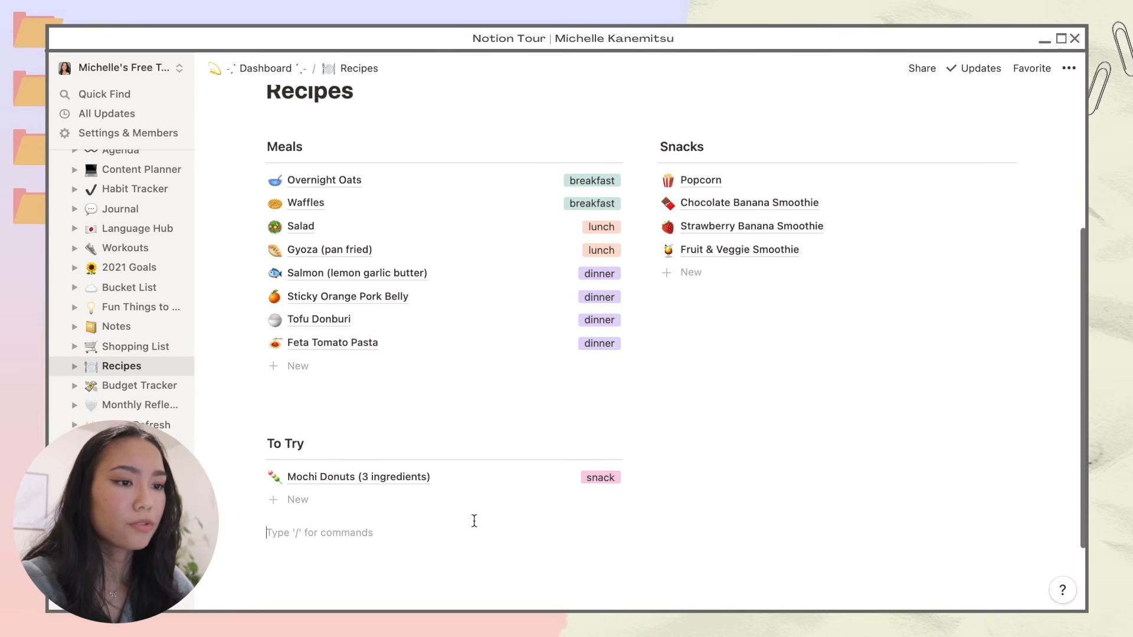
# - Add a recipe titled "Pho" to the Meals list using the New Recipe template, and start editing its ingredients list
pyautogui.click(298, 368)
pyautogui.write('Pho')
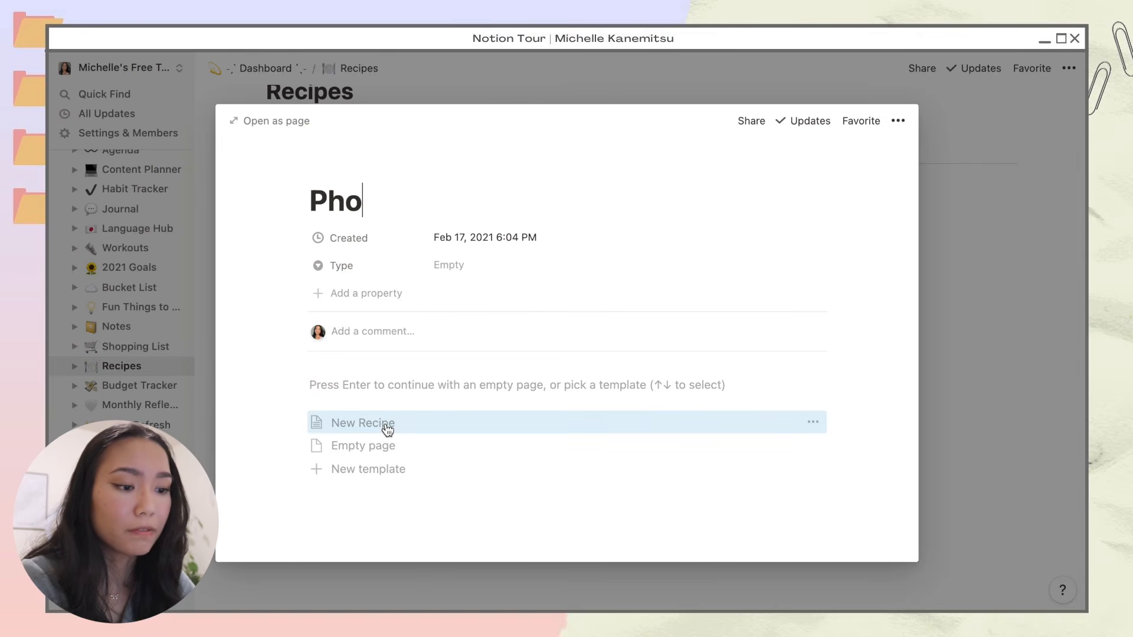
pyautogui.click(387, 425)
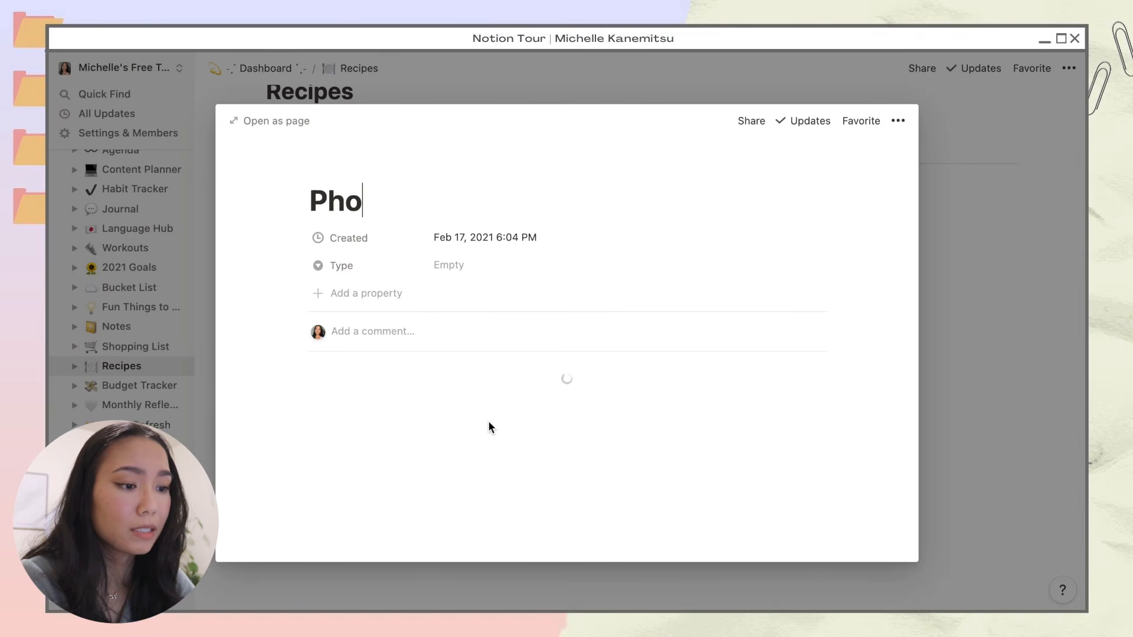
pyautogui.click(394, 441)
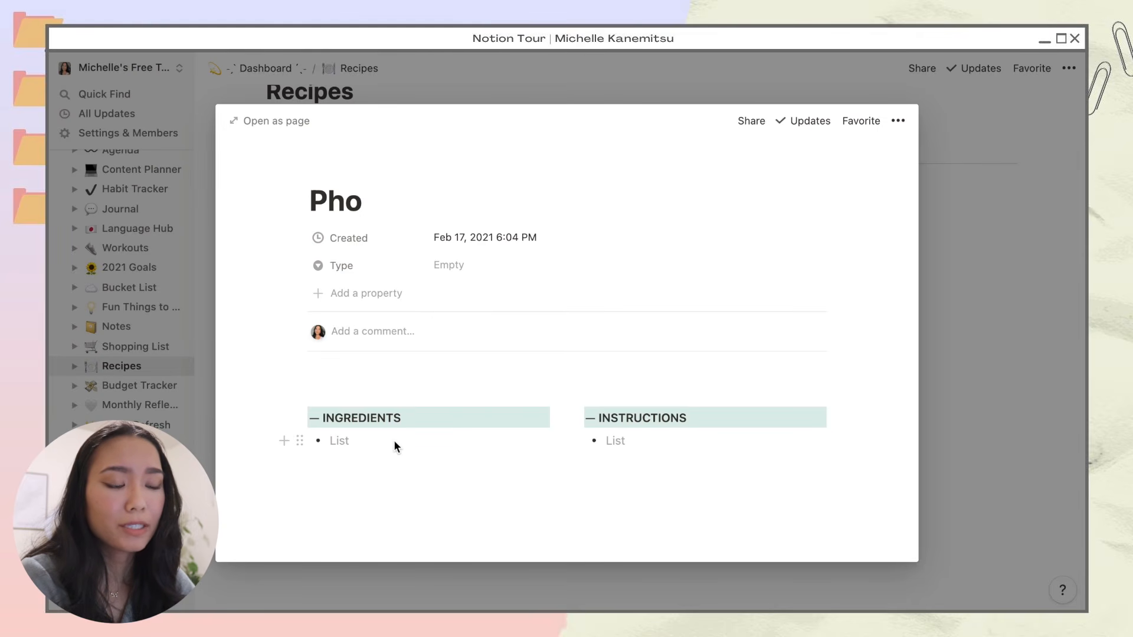
# - Fill the Pho recipe's ingredients list with the placeholder bullets "jfioewjfi" and "wejfiwefj"
pyautogui.write('jfioewjfi')
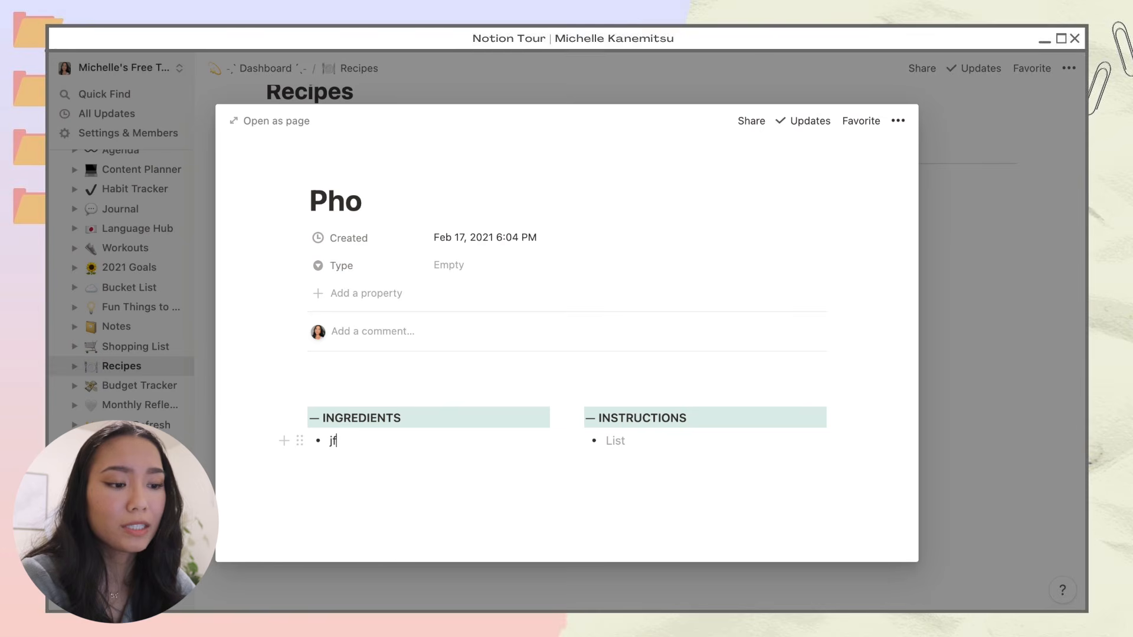
pyautogui.press('Return')
pyautogui.write('wejfiwefj')
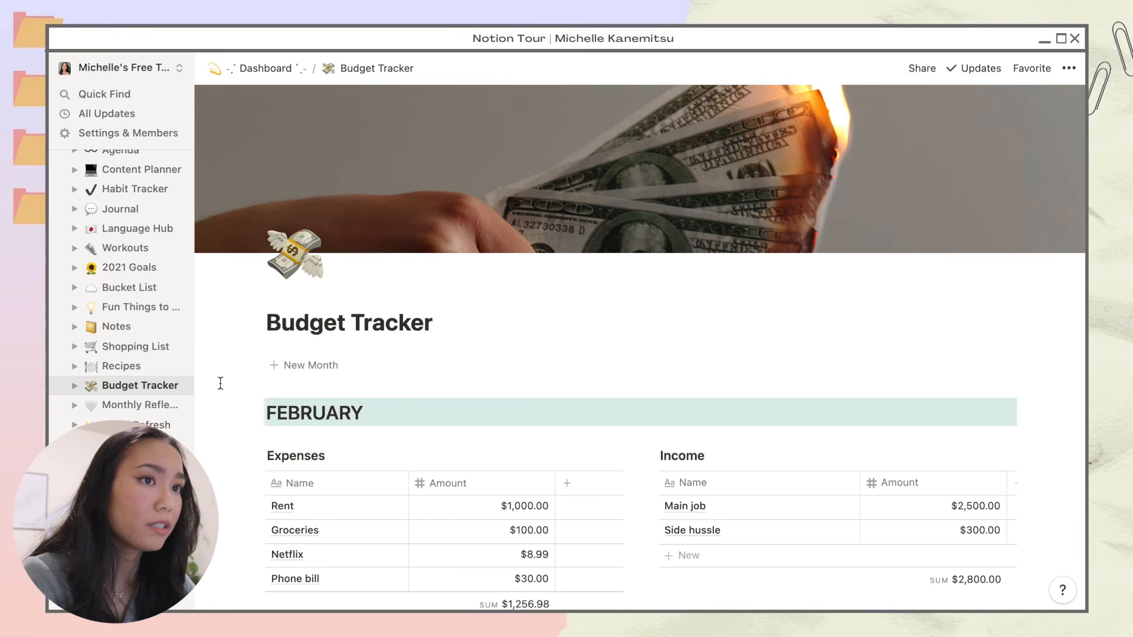
# - Open the Budget Tracker page and review the February Expenses, Income and Net tables and the Archive section
pyautogui.scroll(-5, 220, 384)
pyautogui.scroll(-1, 220, 383)
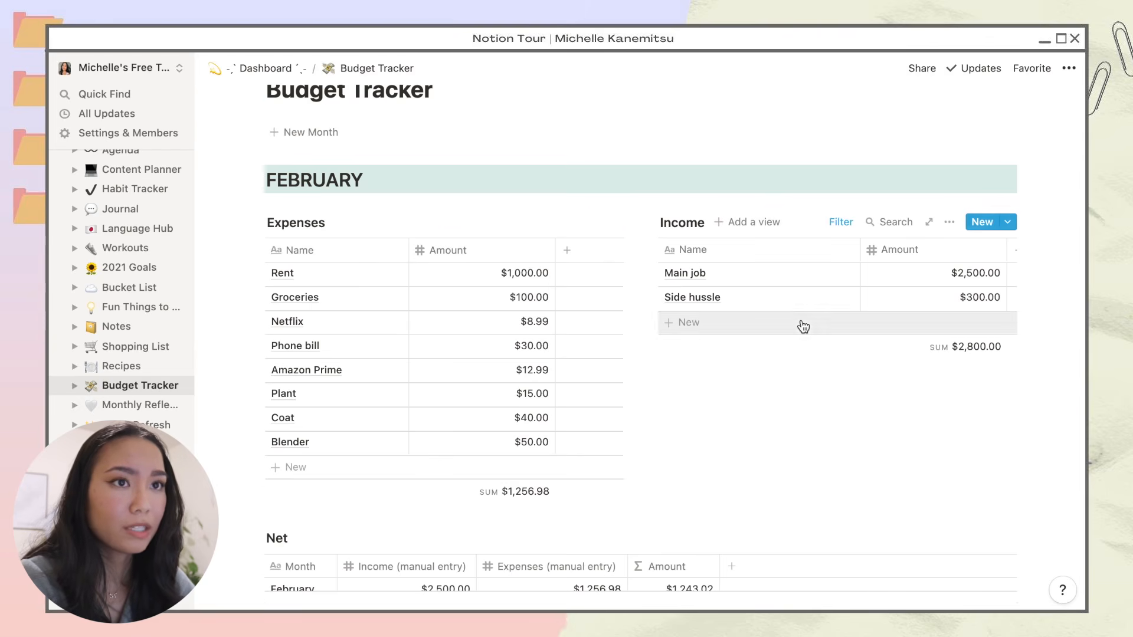
pyautogui.scroll(-6, 803, 325)
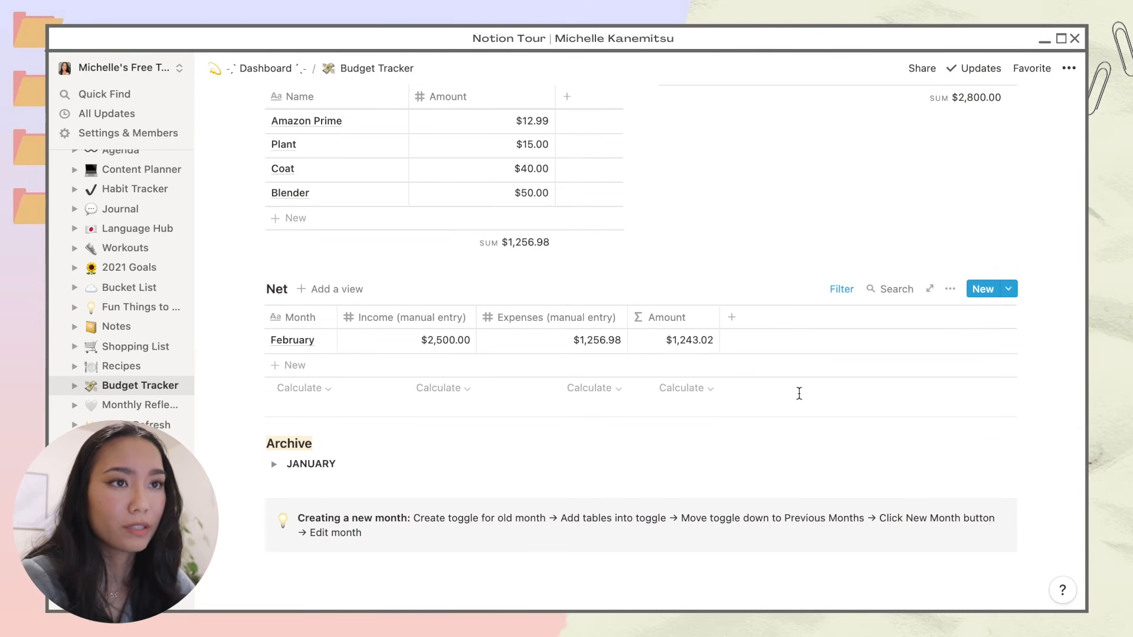
pyautogui.scroll(1, 635, 421)
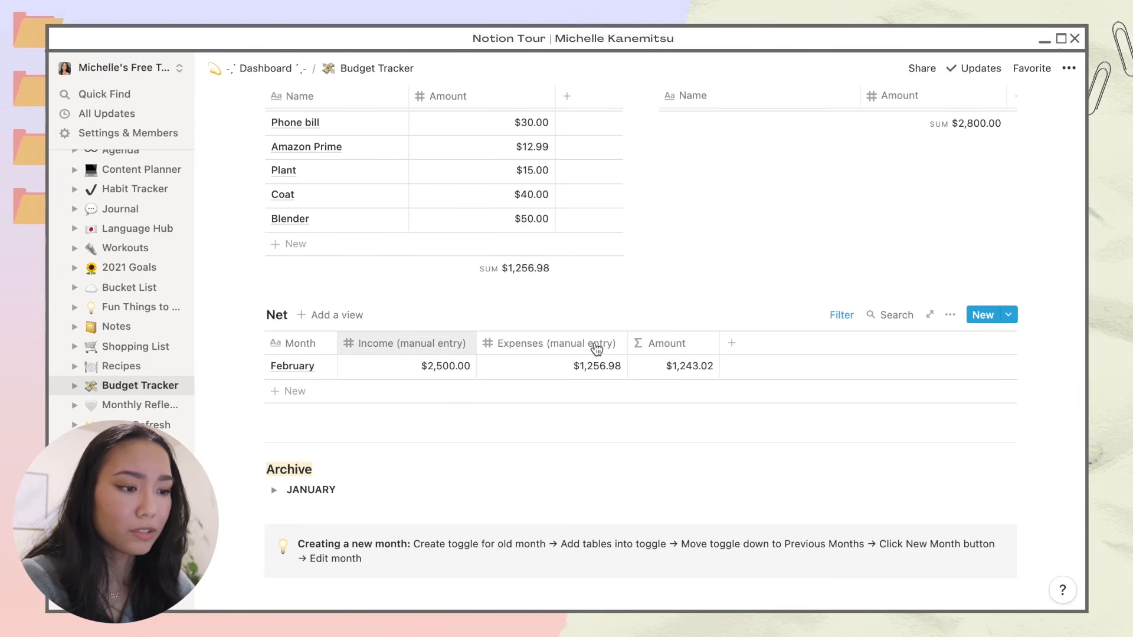
pyautogui.scroll(3, 575, 367)
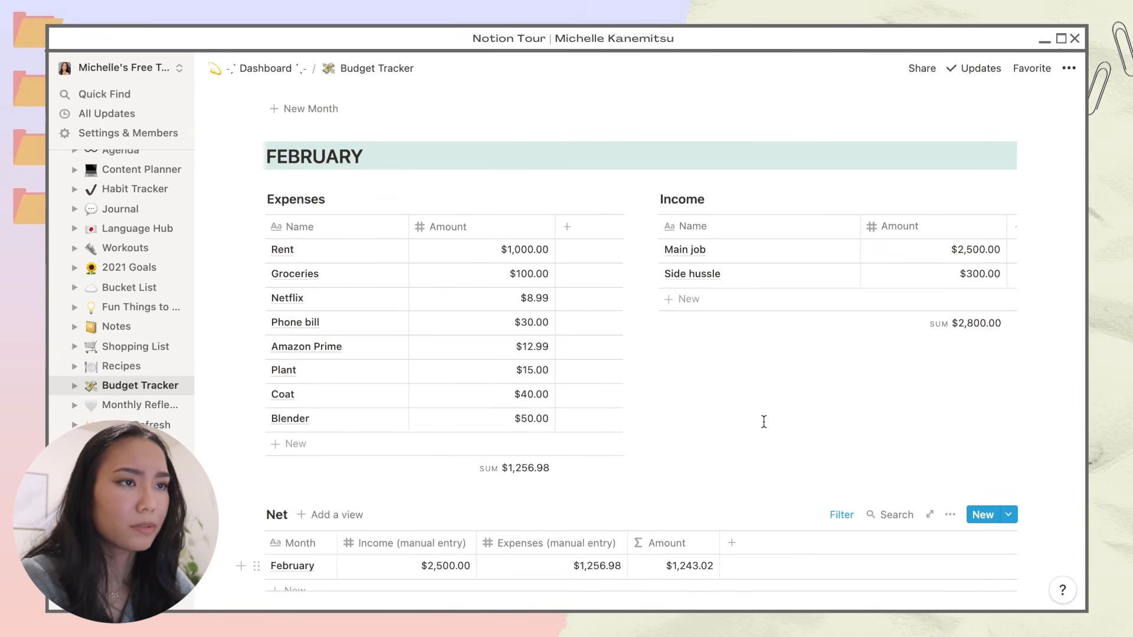
pyautogui.scroll(-1, 762, 420)
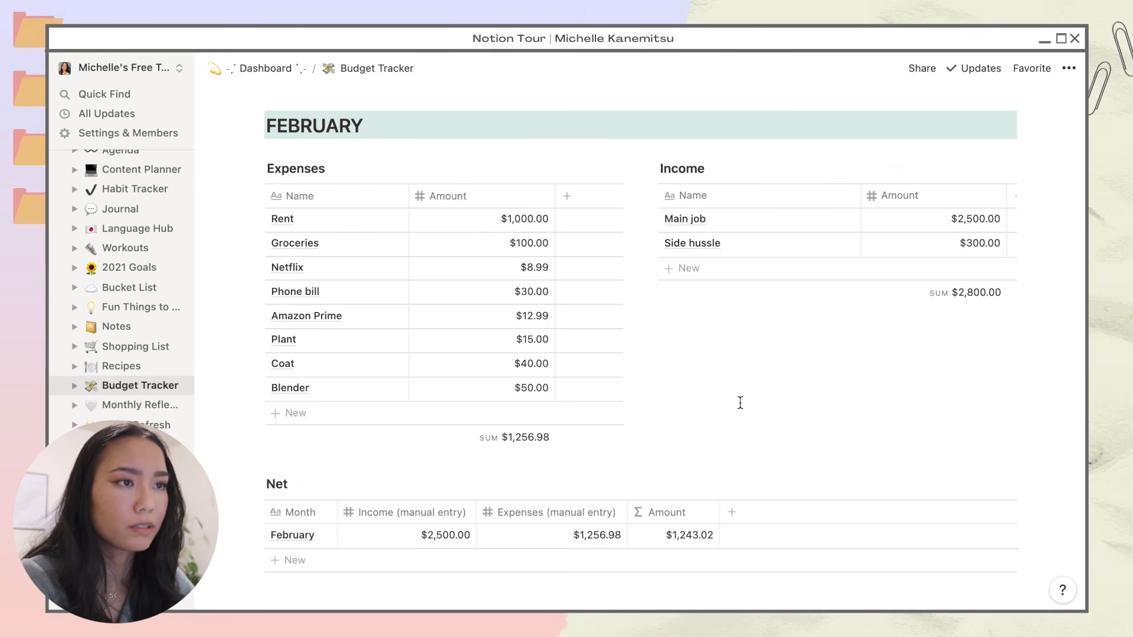
# - Insert a blank month section into the Budget Tracker using the New Month template
pyautogui.scroll(3, 738, 402)
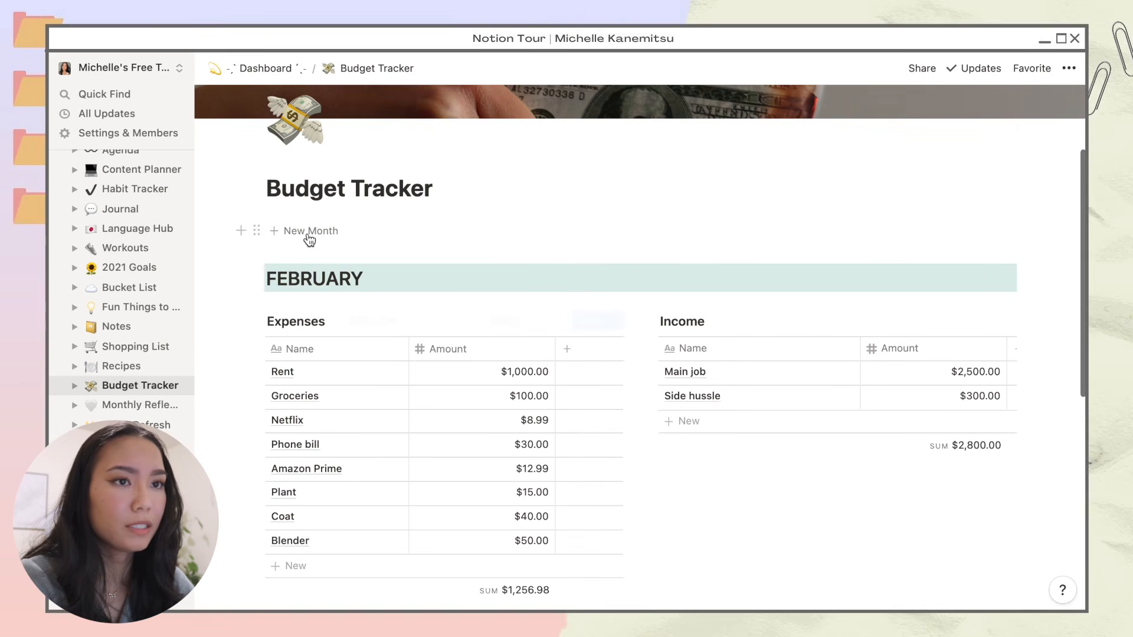
pyautogui.click(310, 232)
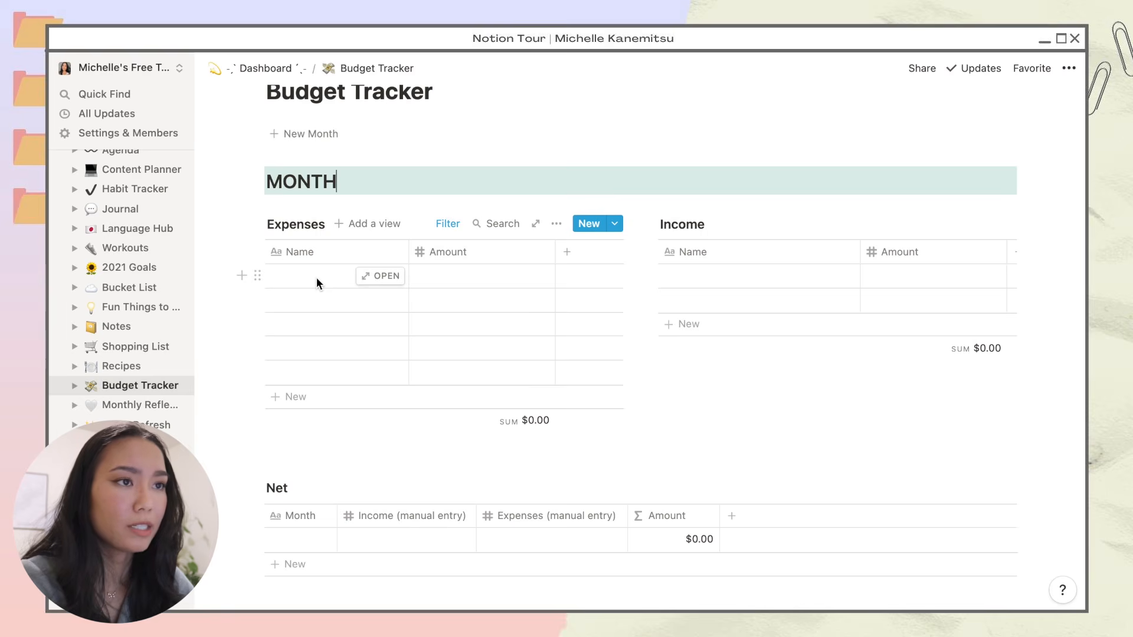
pyautogui.scroll(3, 316, 278)
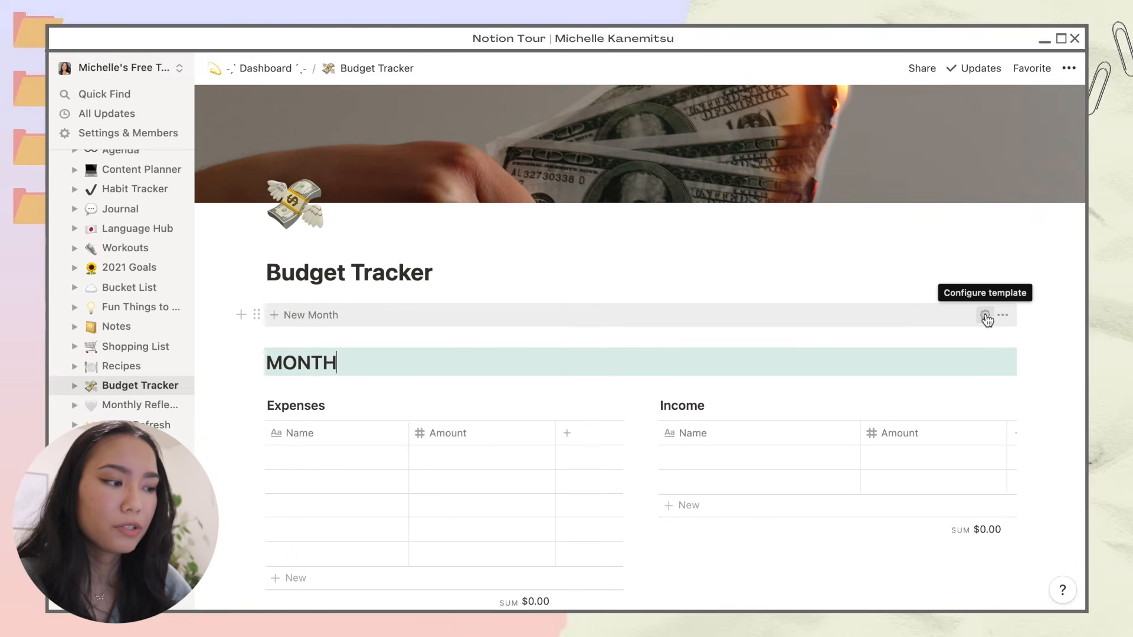
# - Configure the New Month template by adding a "rent" row with an amount of 1000 to its Expenses table
pyautogui.click(986, 316)
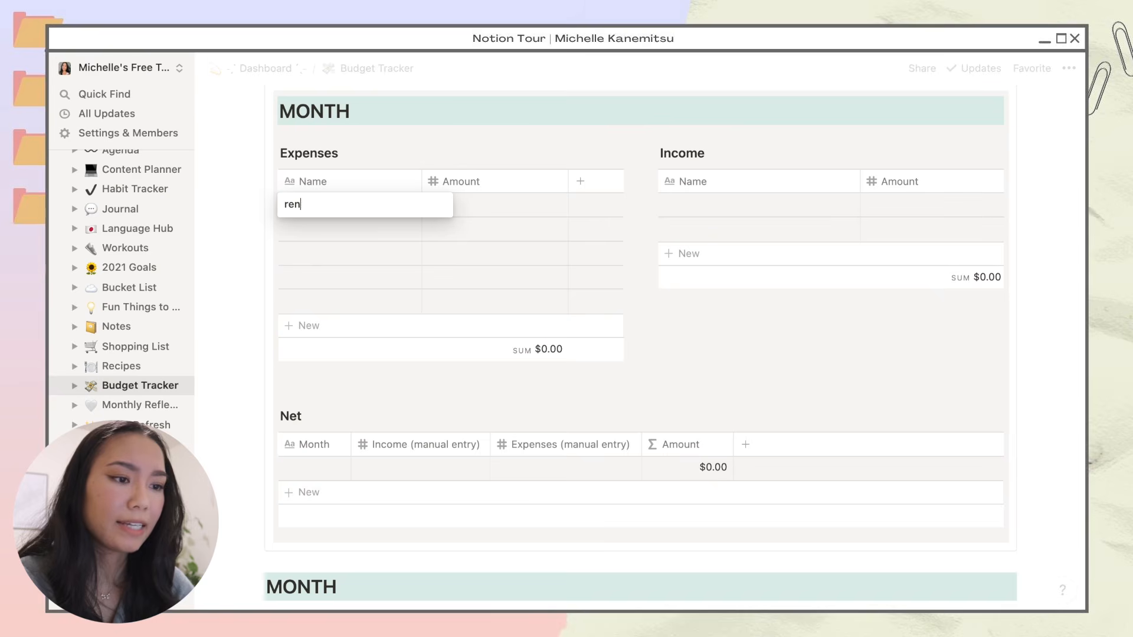
pyautogui.write('t')
pyautogui.press('Escape')
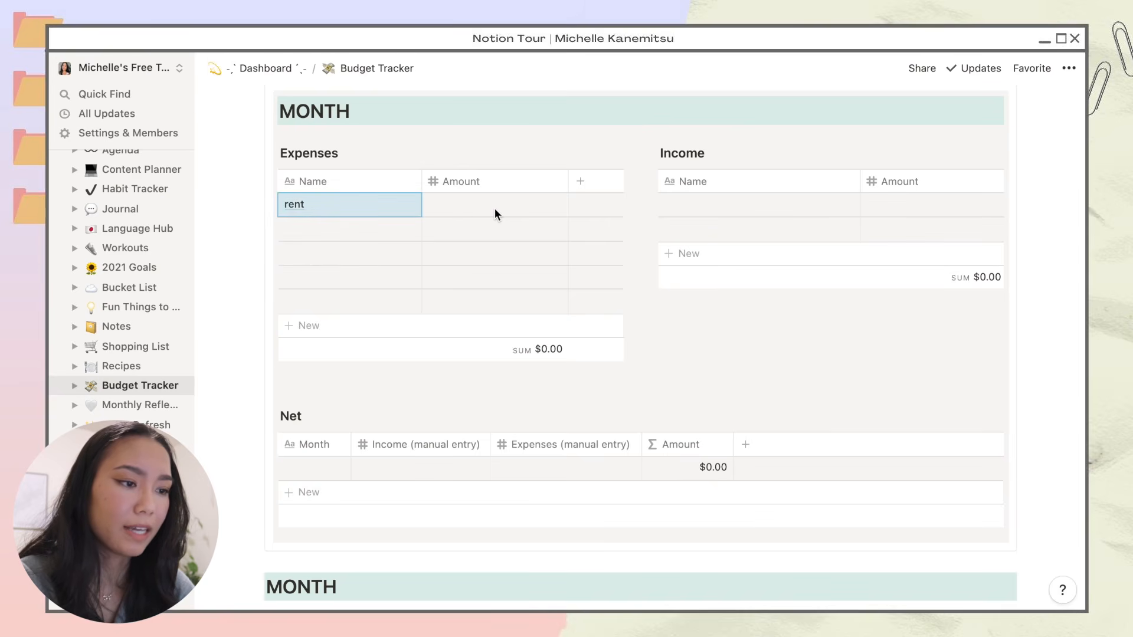
pyautogui.click(495, 208)
pyautogui.write('1000')
pyautogui.press('Escape')
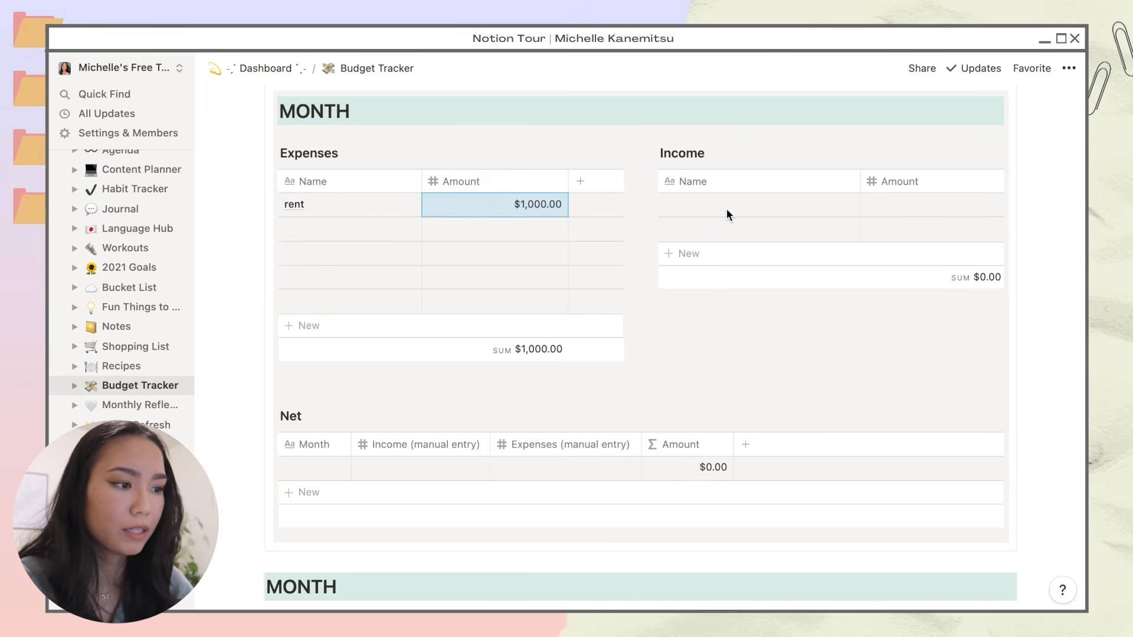
# - Add a "job" row with an amount of 2500 to the template's Income table and insert a month section from the template
pyautogui.click(727, 209)
pyautogui.write('job')
pyautogui.press('Tab')
pyautogui.write('2500')
pyautogui.press('Escape')
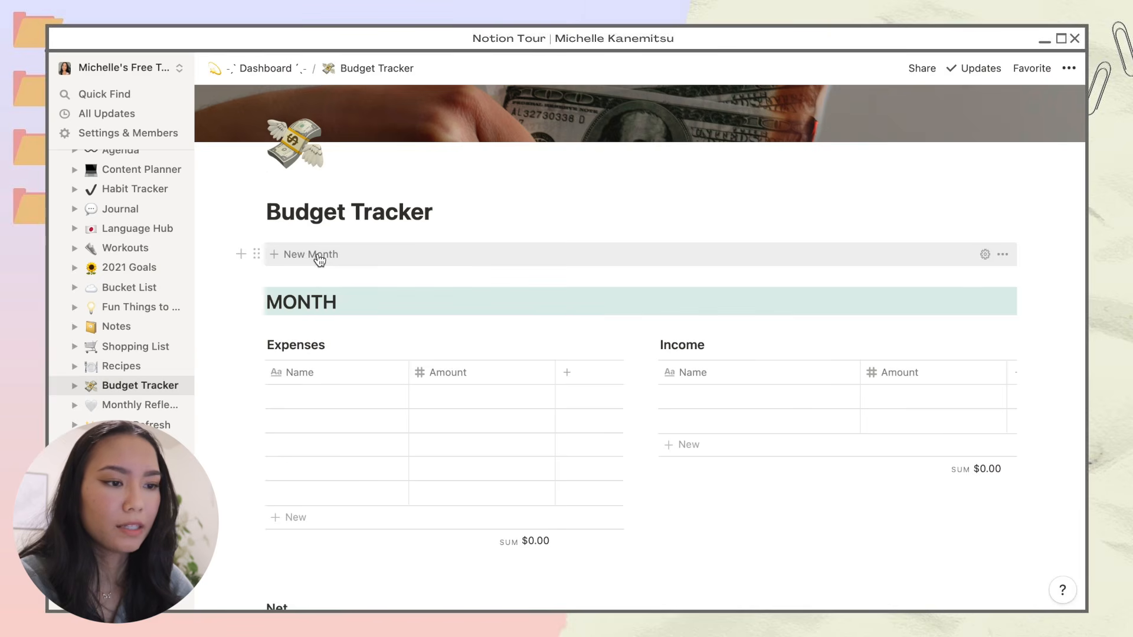
pyautogui.click(318, 255)
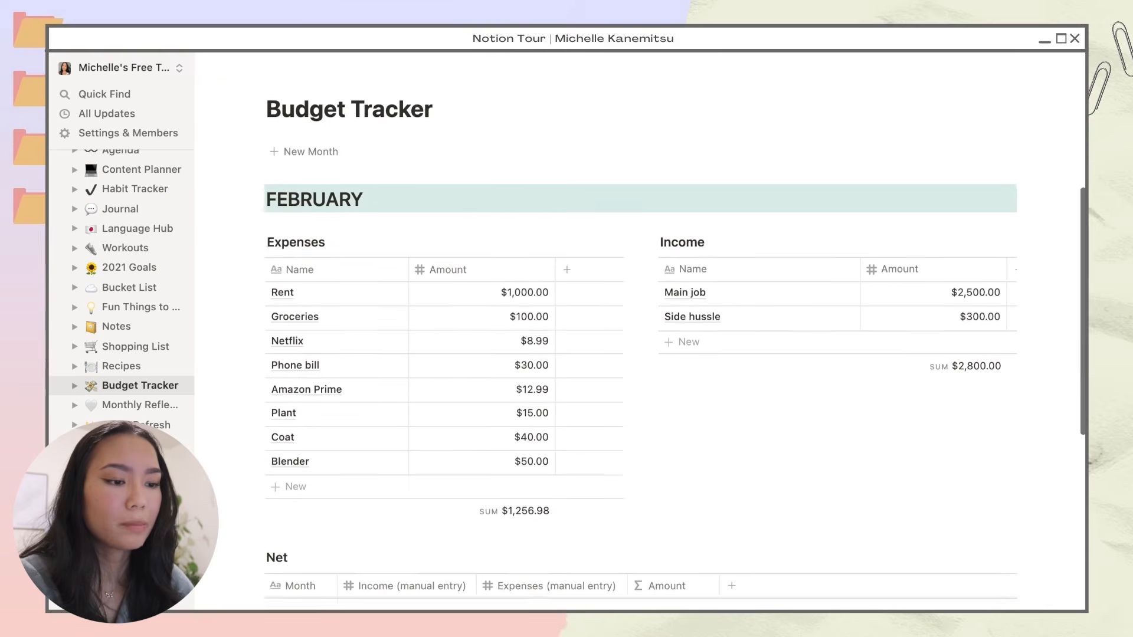
pyautogui.scroll(-6, 675, 351)
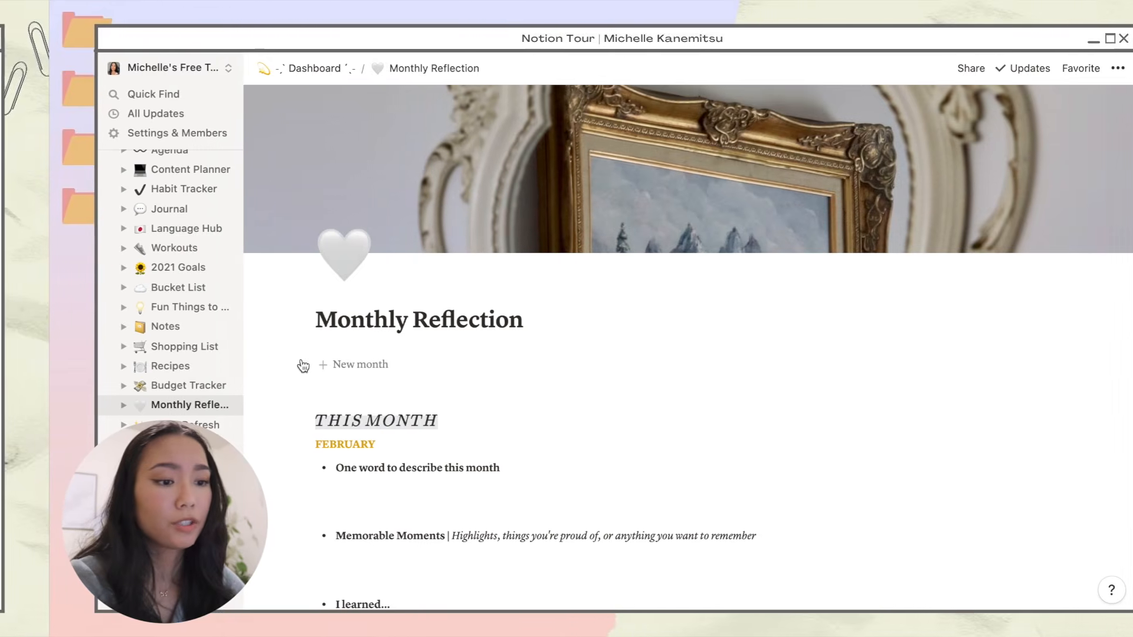
# - Open the Monthly Reflection page and look through the reflection prompts for this month and last month, down to the Archive
pyautogui.scroll(-3, 230, 354)
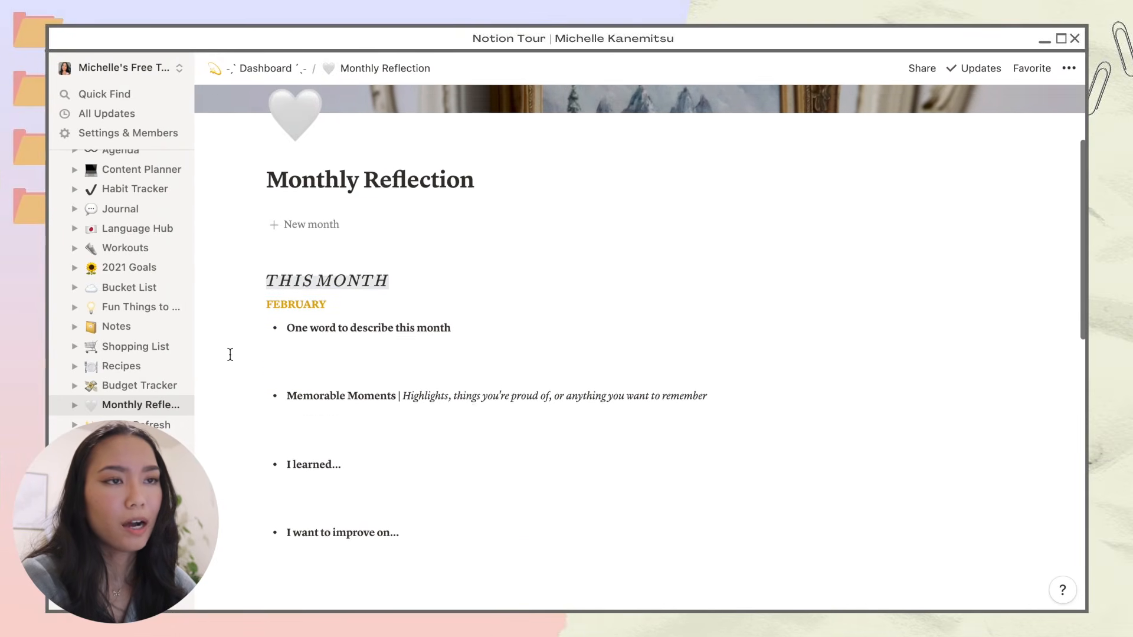
pyautogui.scroll(-3, 230, 354)
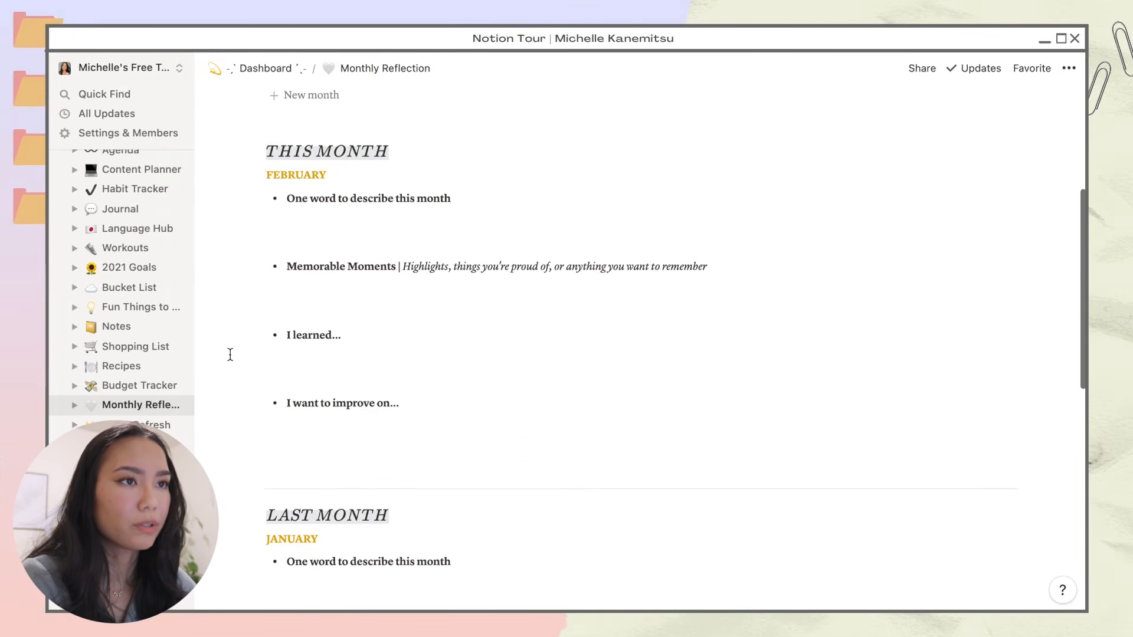
pyautogui.scroll(-5, 230, 354)
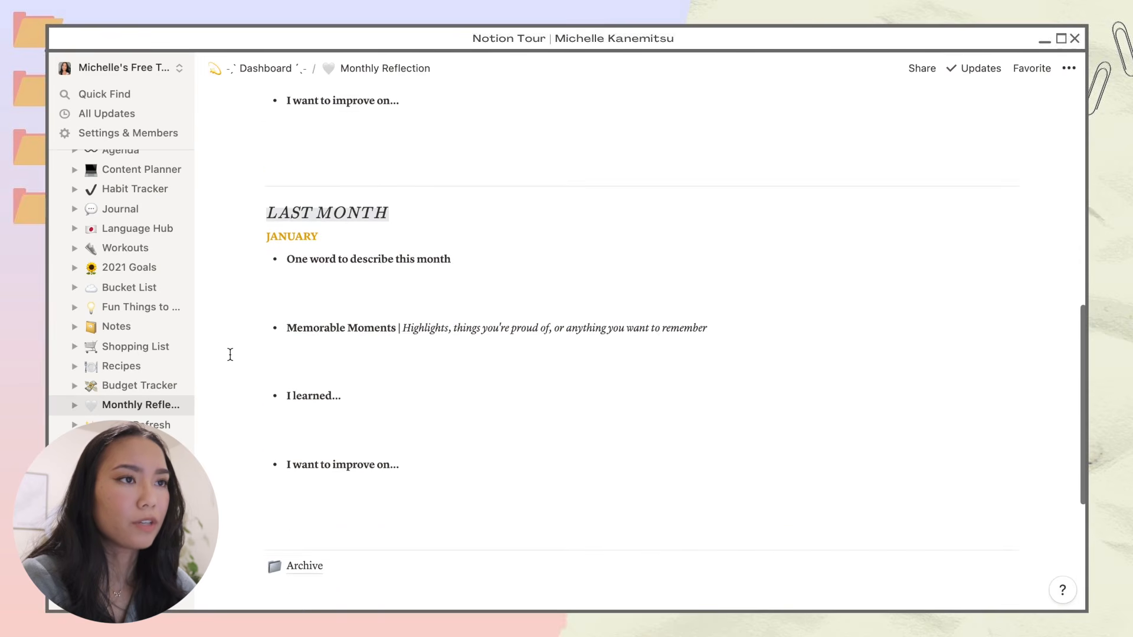
pyautogui.scroll(-3, 230, 354)
pyautogui.scroll(15, 230, 354)
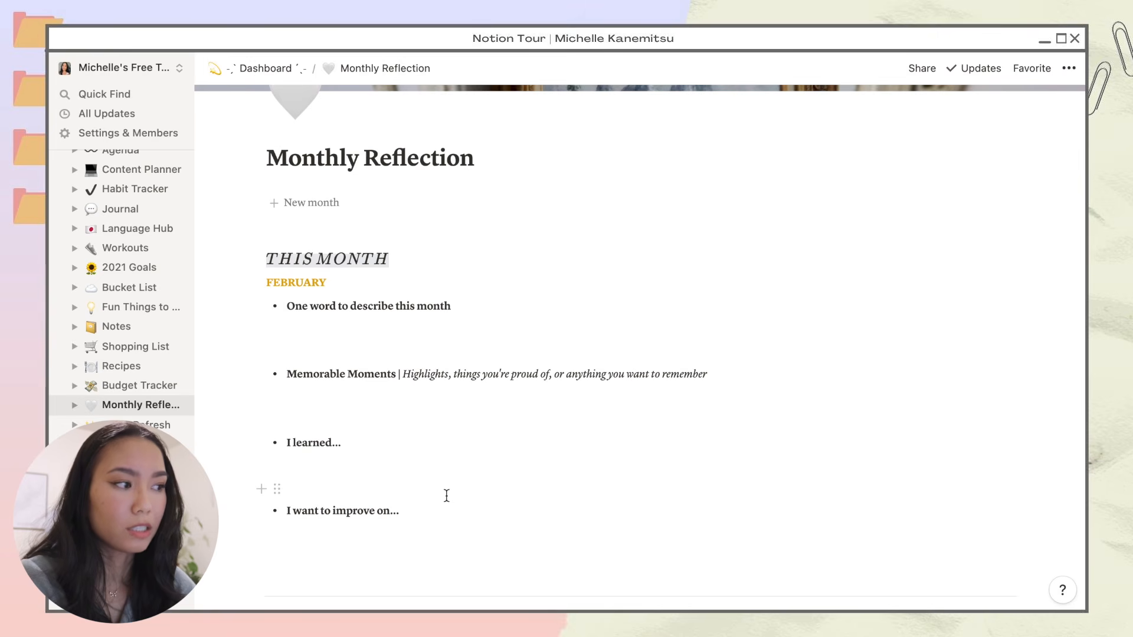
pyautogui.scroll(-5, 446, 496)
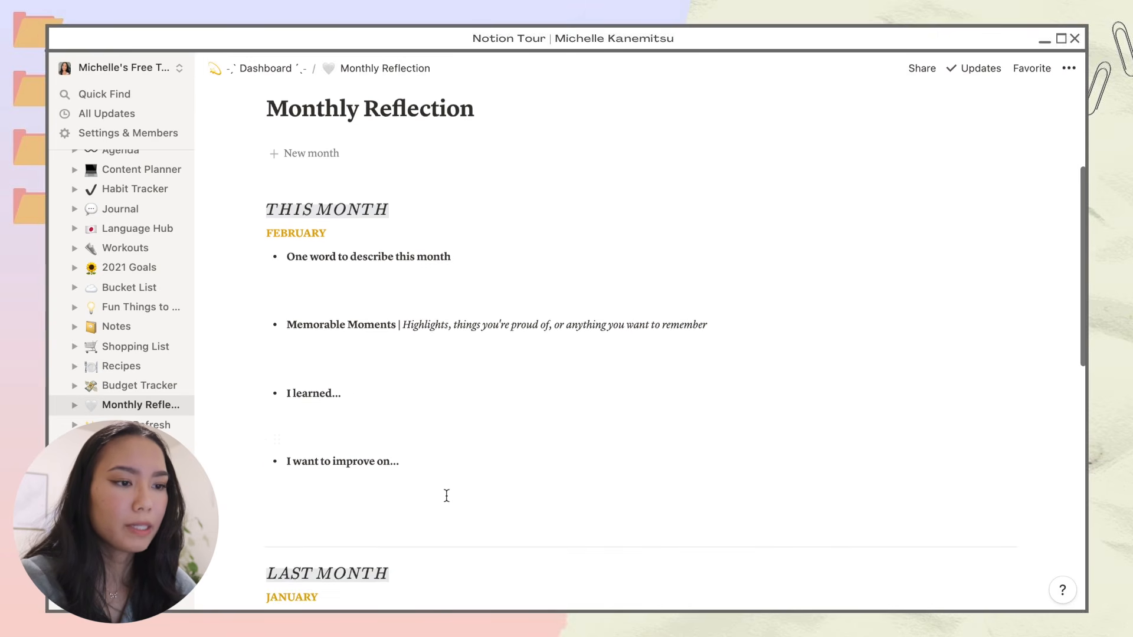
pyautogui.scroll(-5, 447, 495)
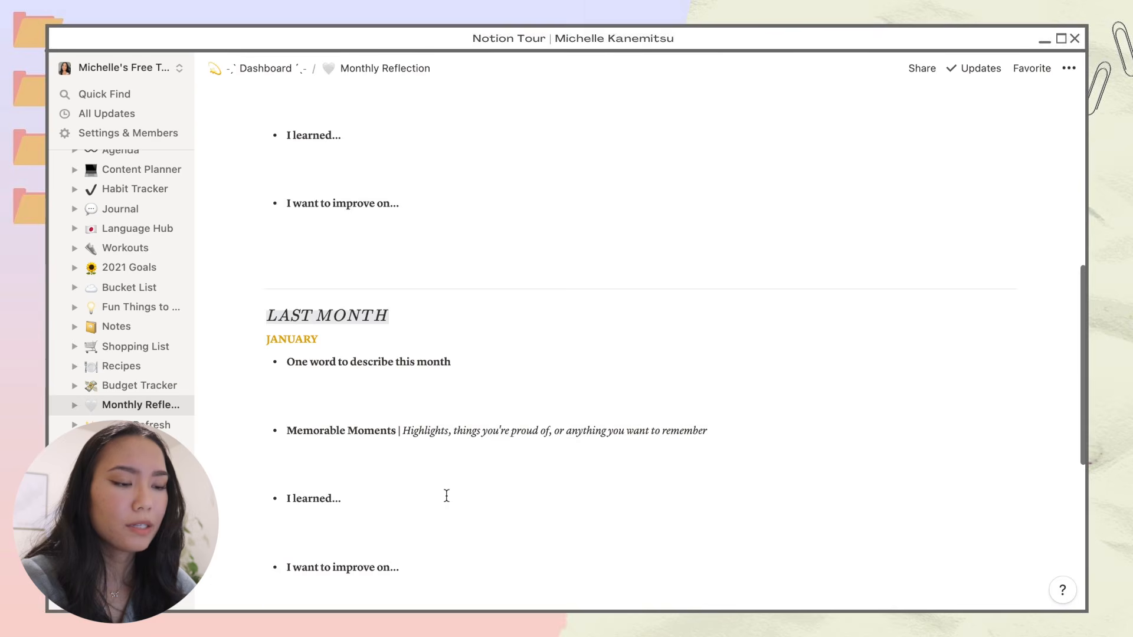
pyautogui.scroll(6, 379, 443)
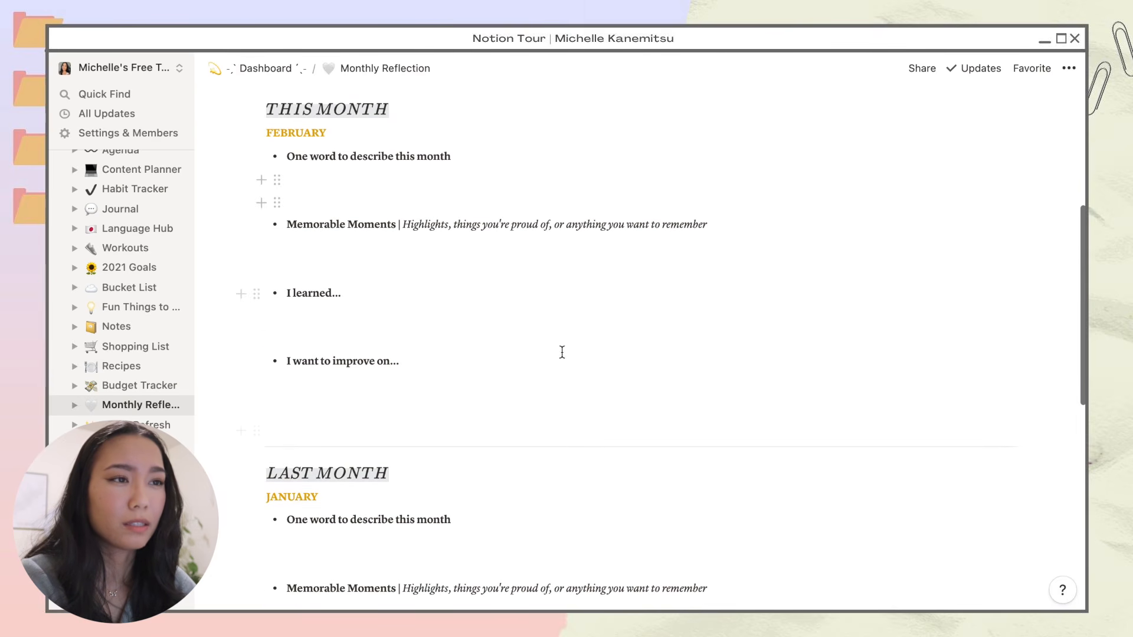
pyautogui.scroll(-6, 399, 239)
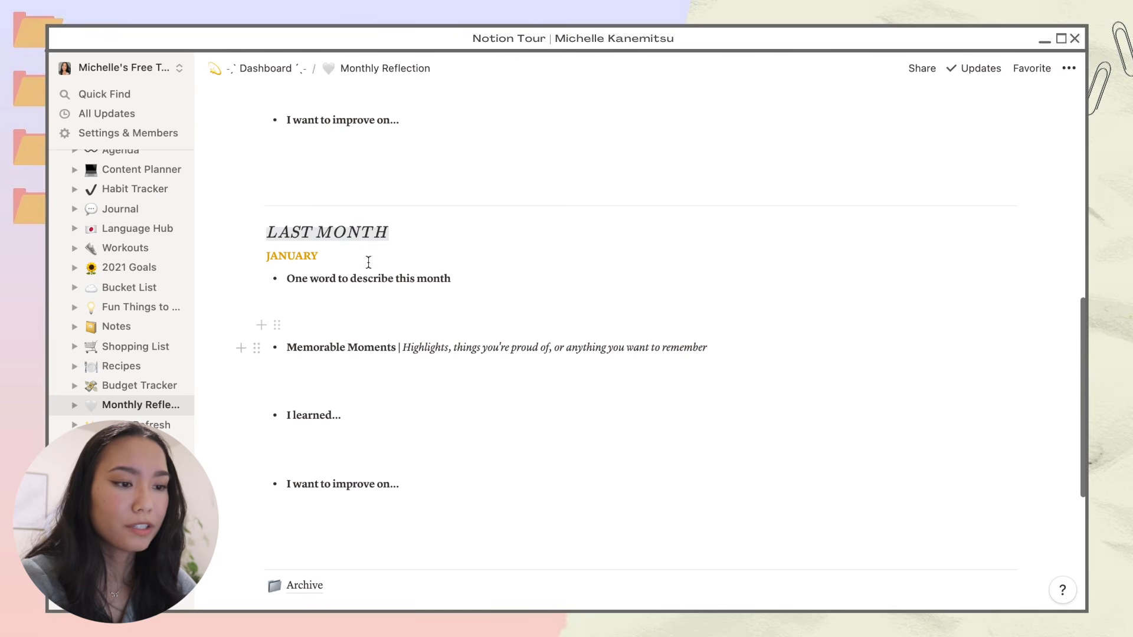
pyautogui.scroll(-7, 314, 247)
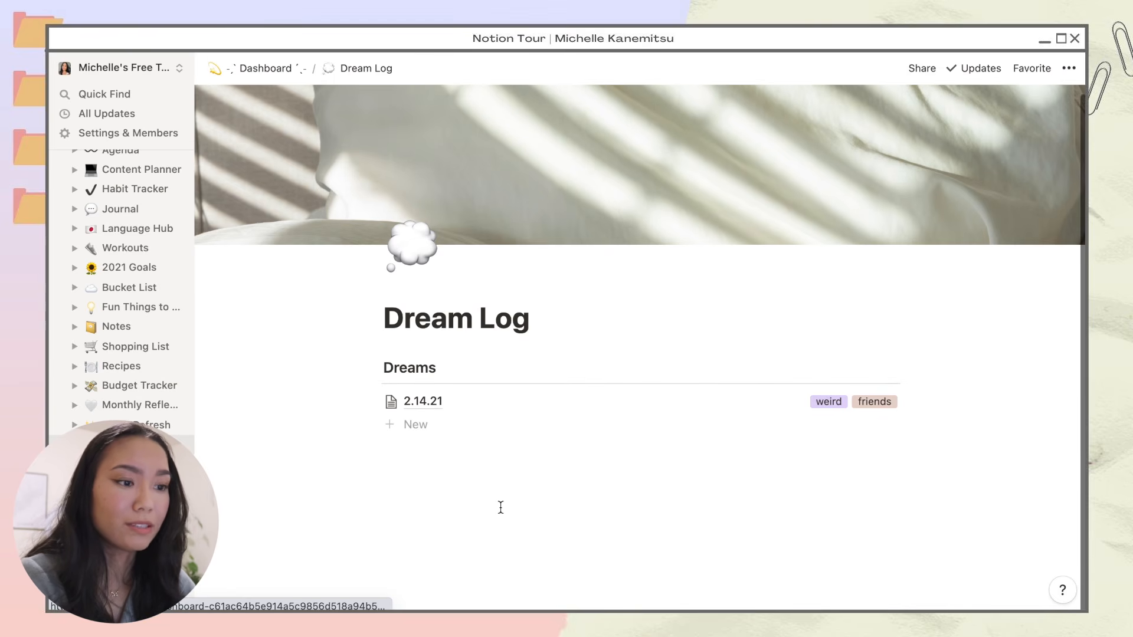
# - Open the 2.14.21 entry in the Dream Log, view its available tag options, and close the entry
pyautogui.click(438, 416)
pyautogui.click(474, 238)
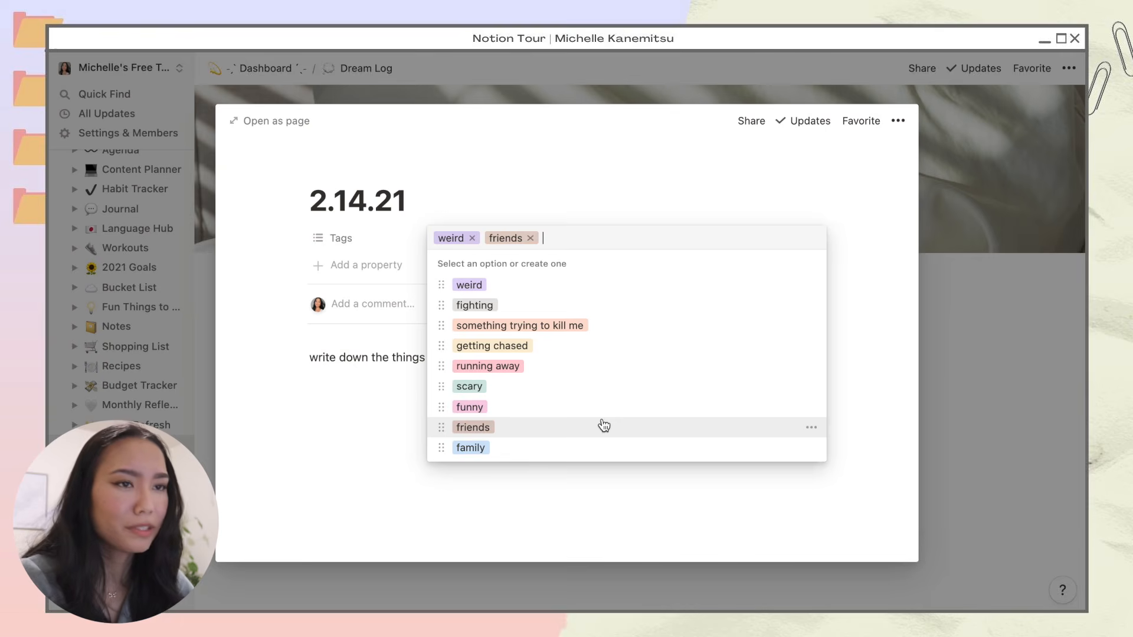
pyautogui.click(617, 524)
pyautogui.click(1012, 360)
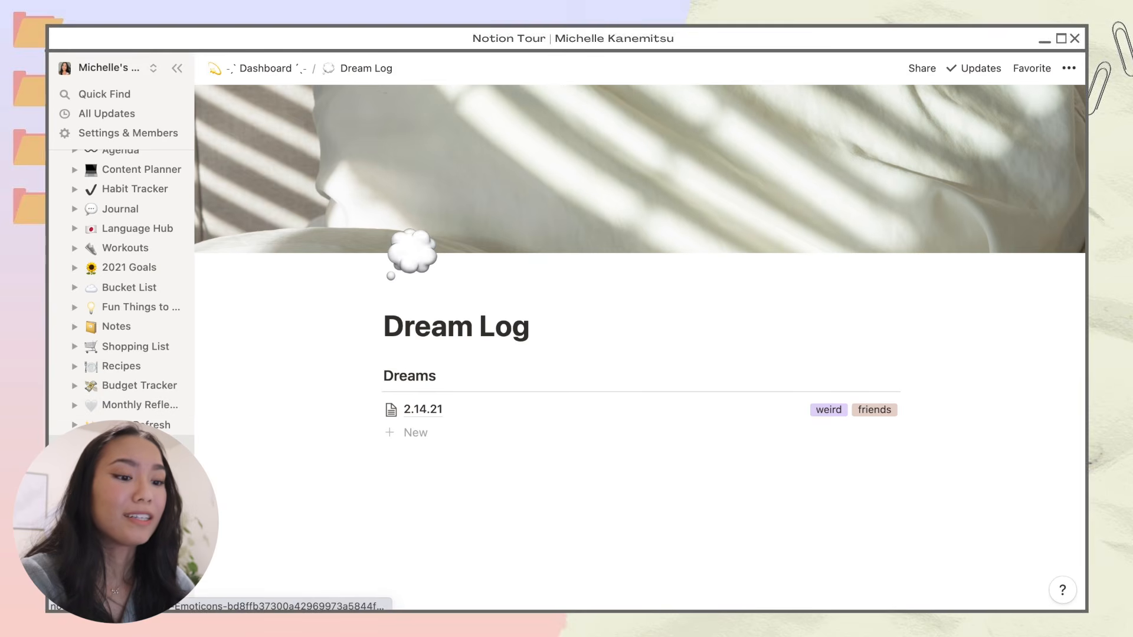
# - Open the Symbols, Emojis, & Emoticons page, jump to its Symbols section, and browse down through the emoticons
pyautogui.click(131, 465)
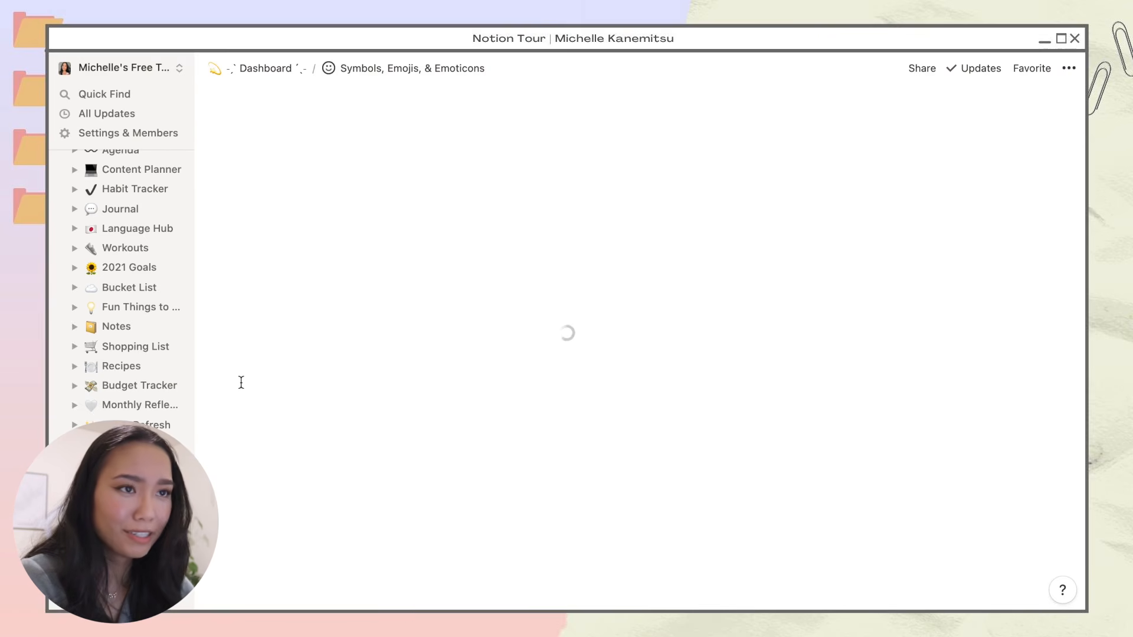
pyautogui.click(405, 246)
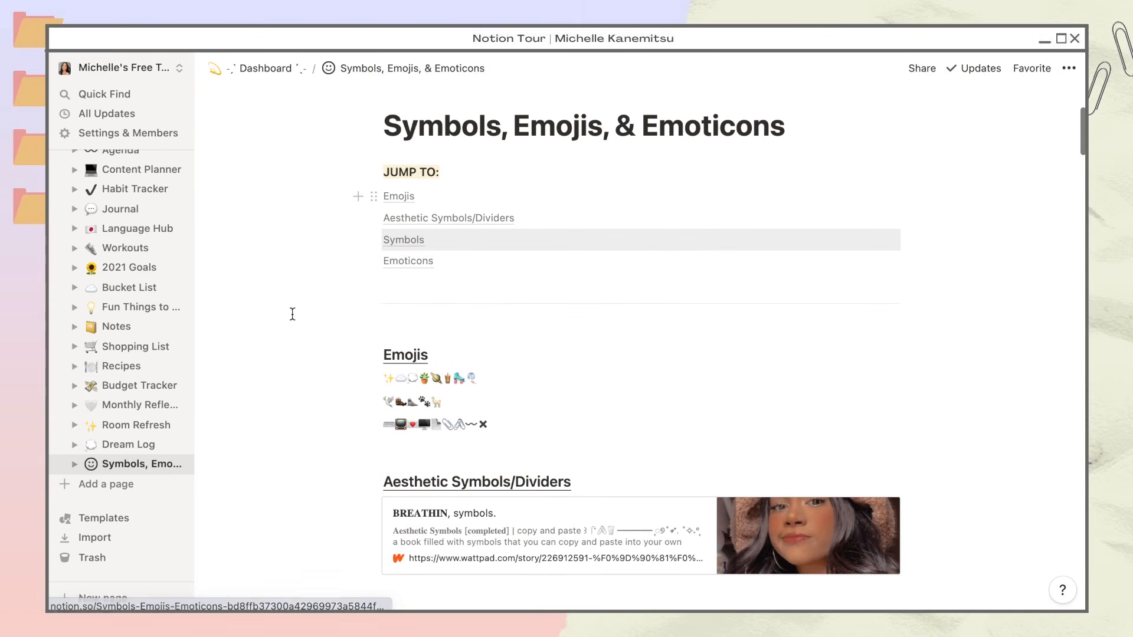
pyautogui.scroll(-20, 292, 314)
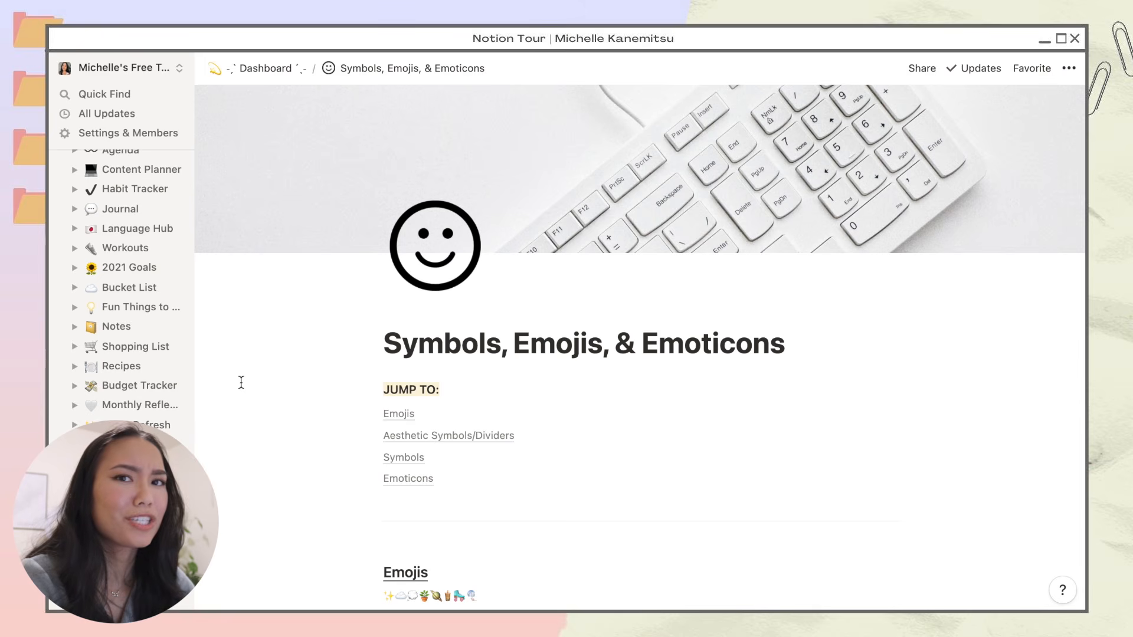
pyautogui.scroll(-4, 292, 449)
pyautogui.click(407, 242)
pyautogui.scroll(-20, 293, 314)
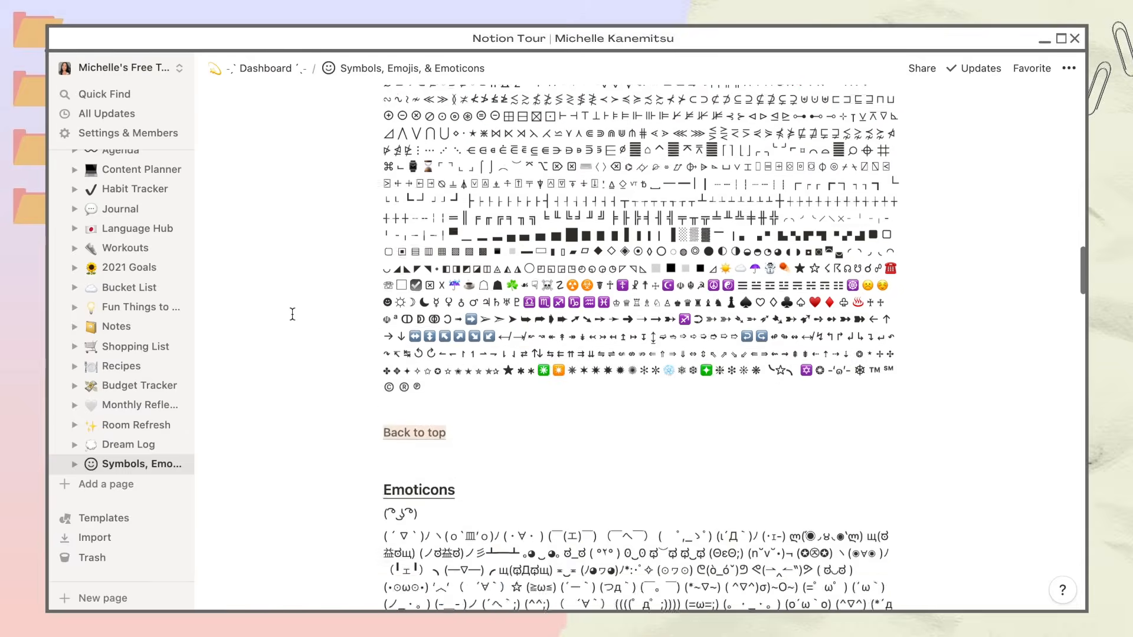
pyautogui.scroll(-6, 292, 314)
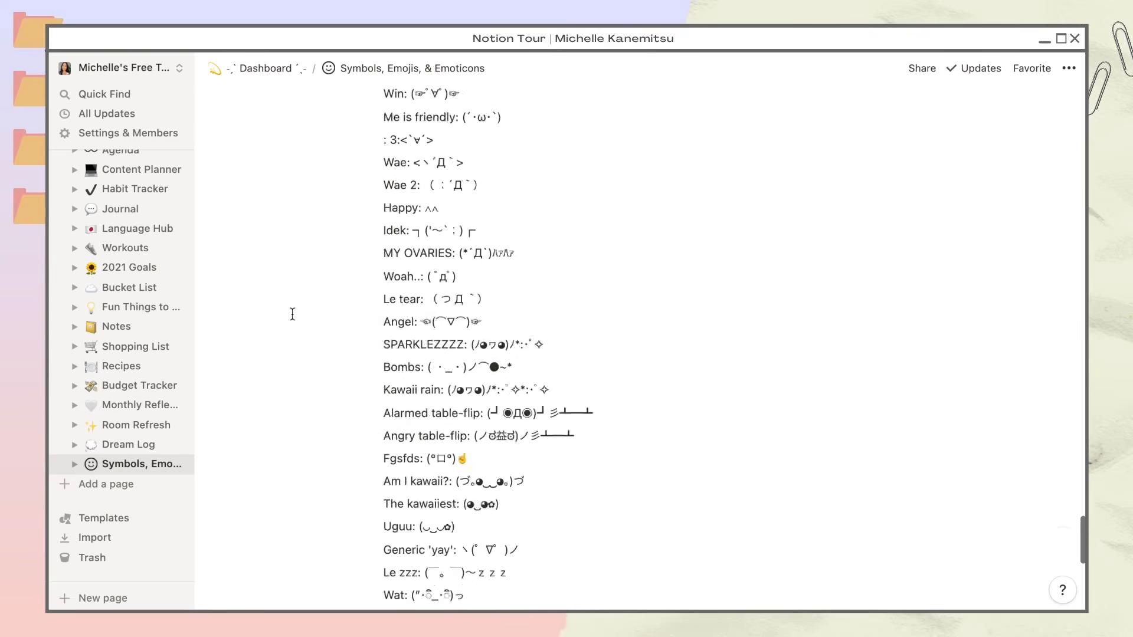